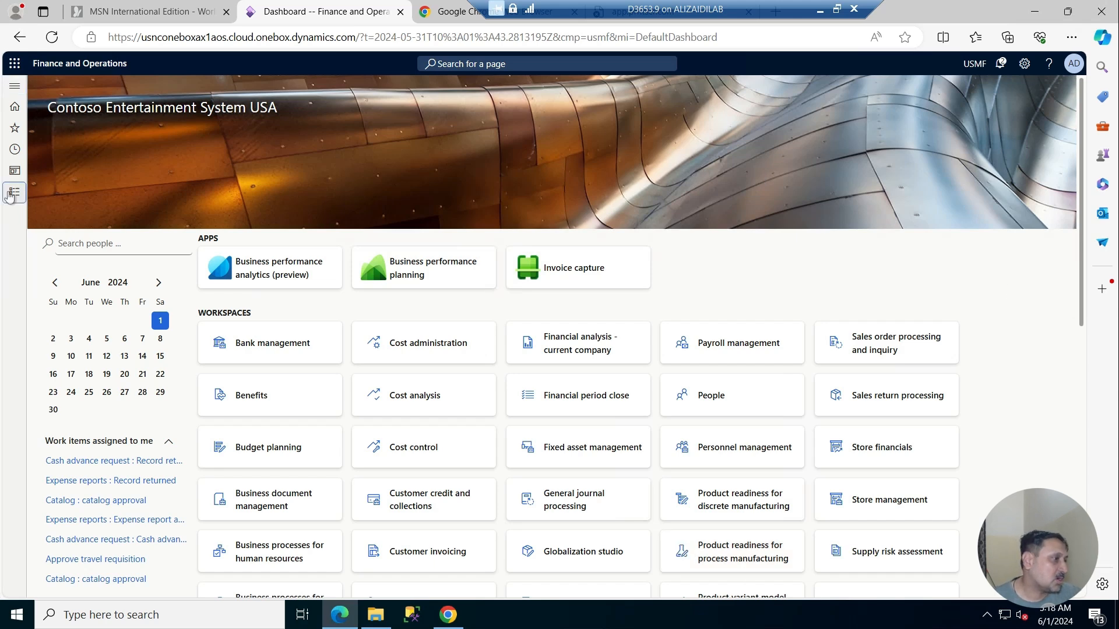
# Open the Accounts payable parameters from the setup section of the Accounts payable module.
pyautogui.click(13, 192)
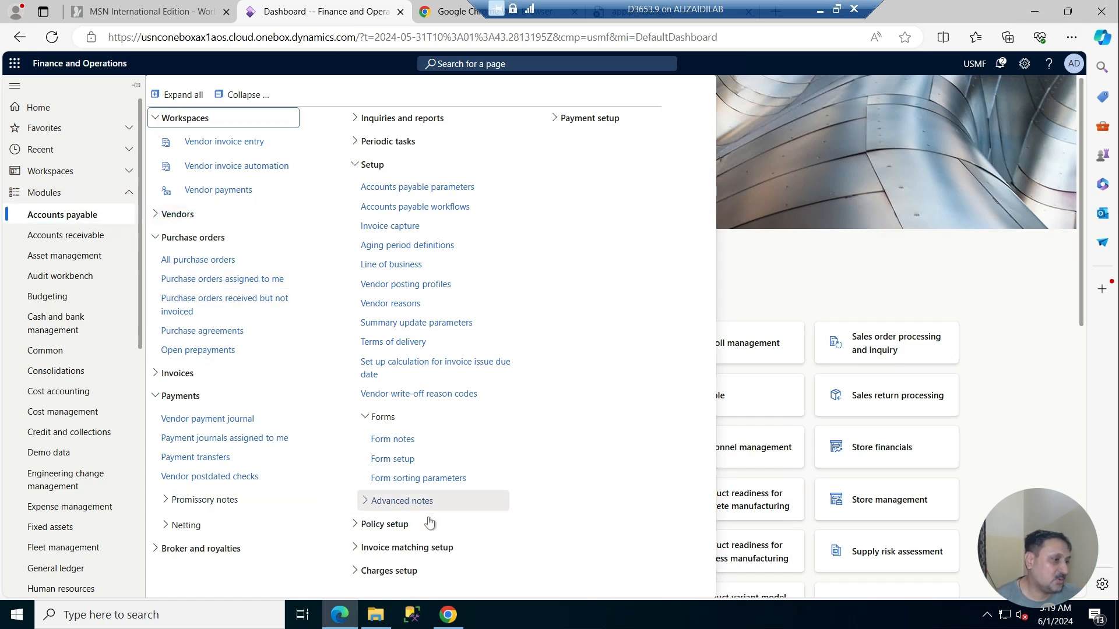
pyautogui.click(266, 95)
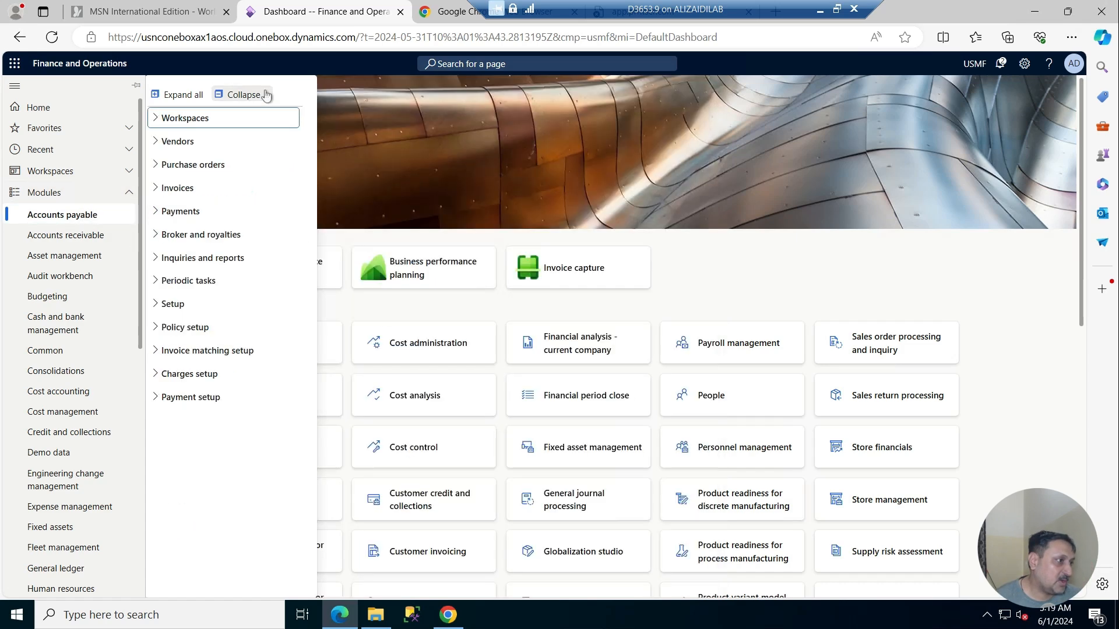
pyautogui.click(173, 305)
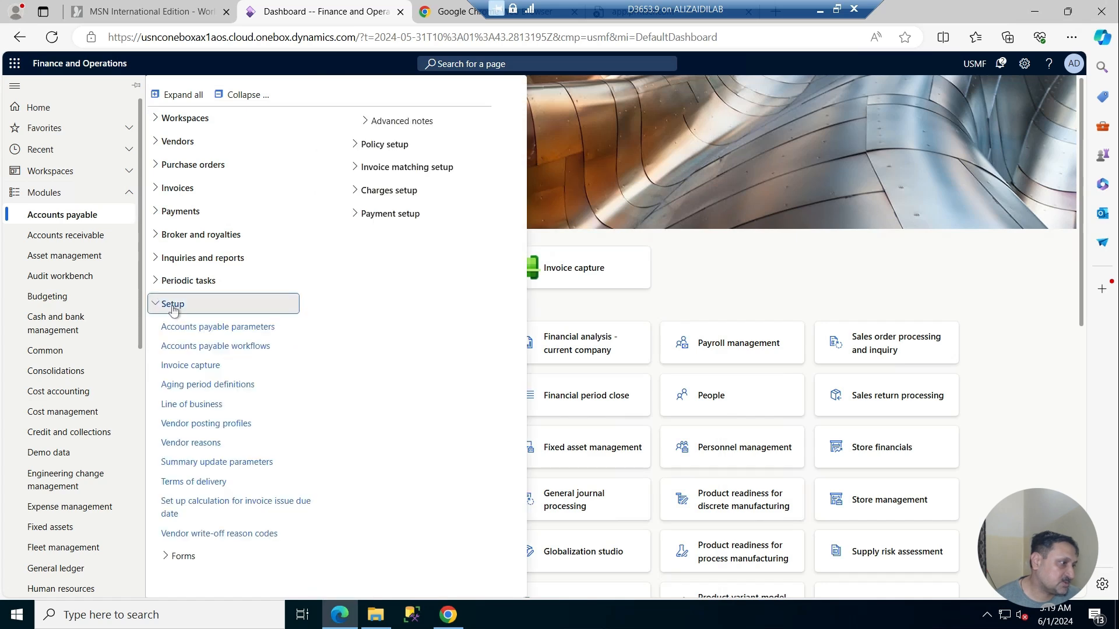
pyautogui.click(240, 329)
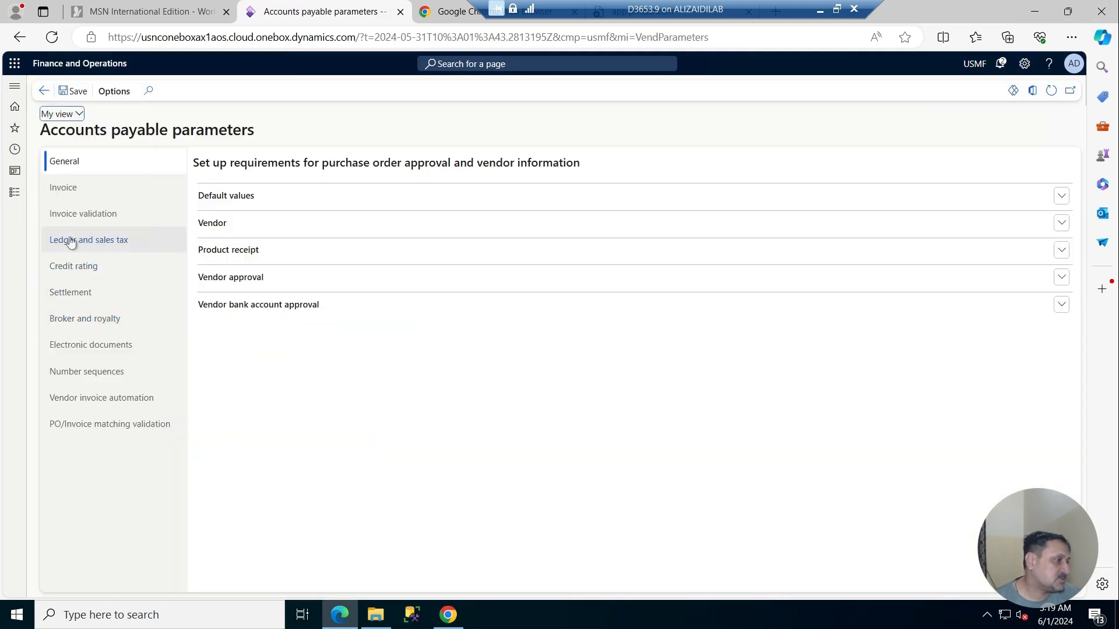
# Set the posting profile for prepayment invoices to GEN in the ledger and sales tax parameters.
pyautogui.click(70, 240)
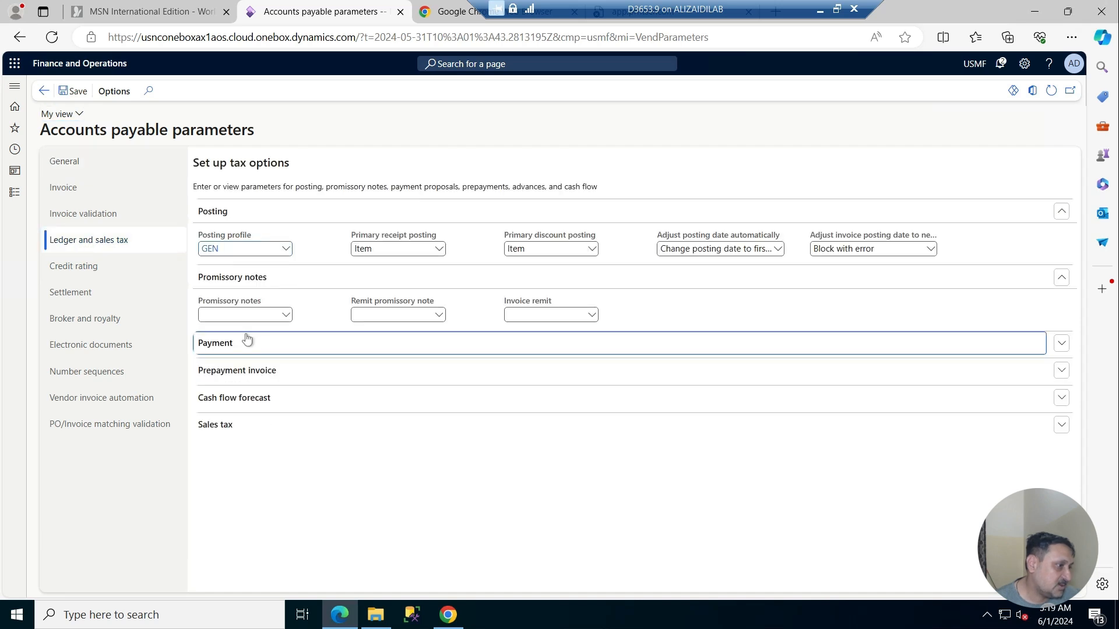
pyautogui.click(247, 374)
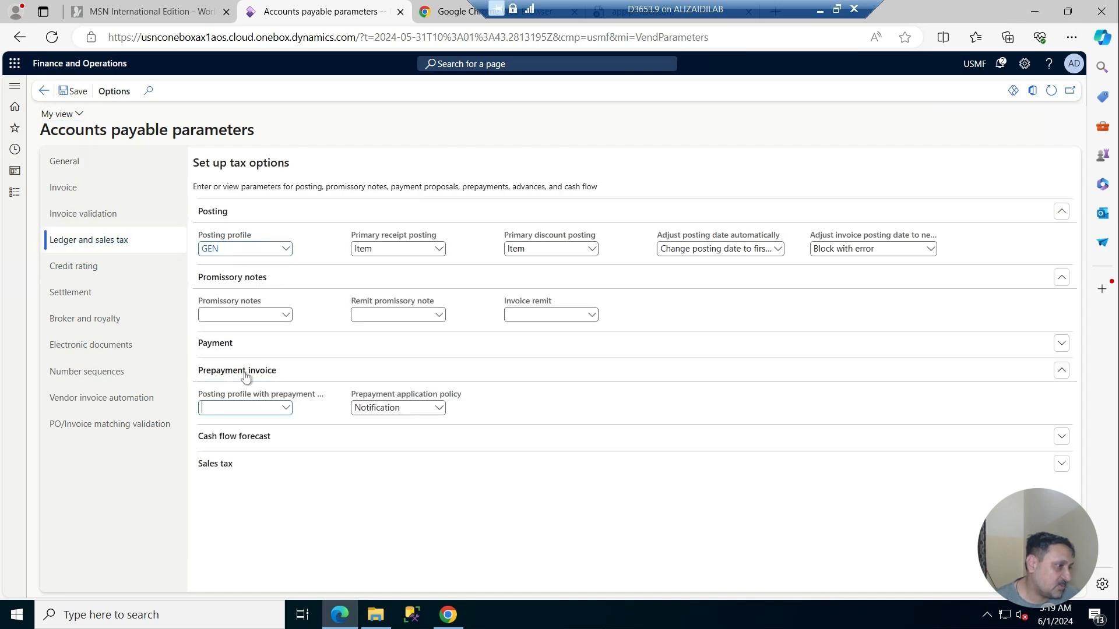
pyautogui.click(286, 410)
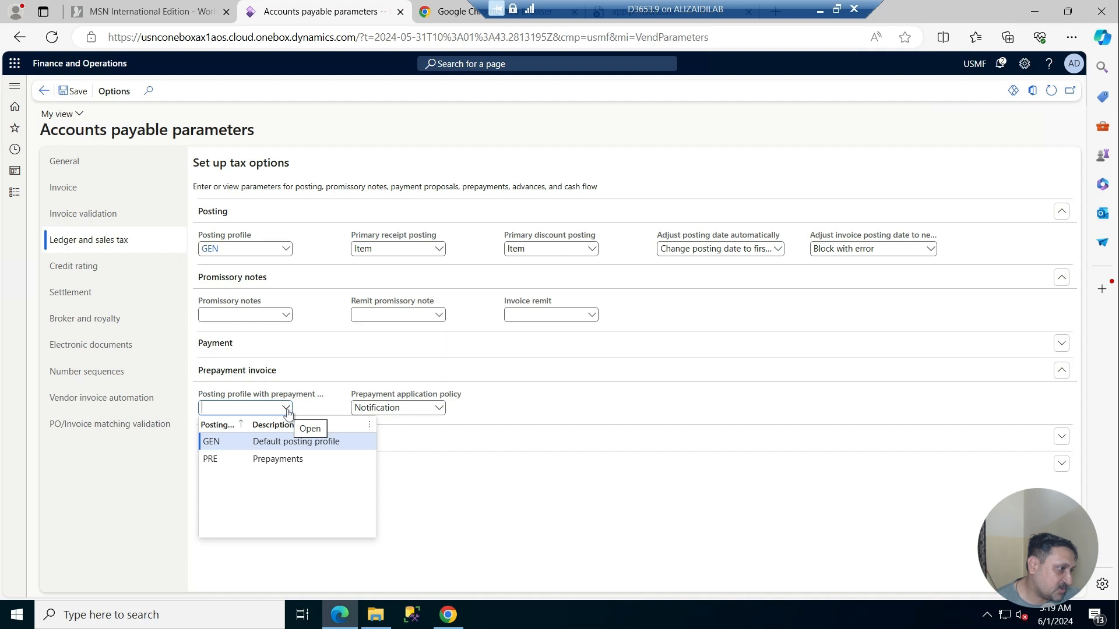
pyautogui.click(213, 443)
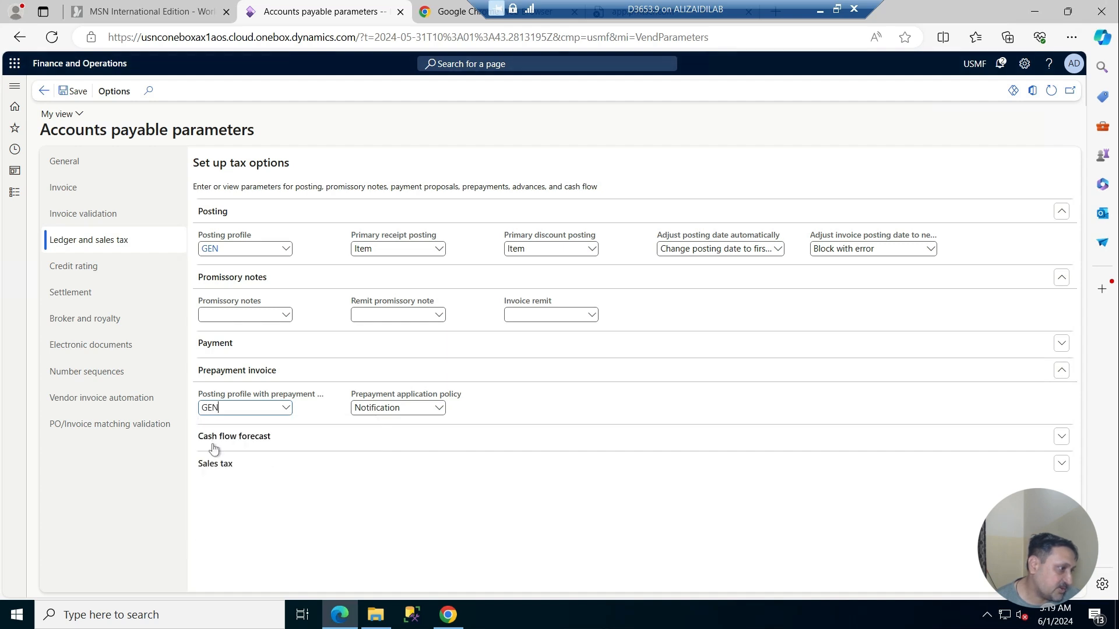
# Check the prepayment application policy options, and open the GEN vendor posting profile to review its account setup.
pyautogui.click(440, 408)
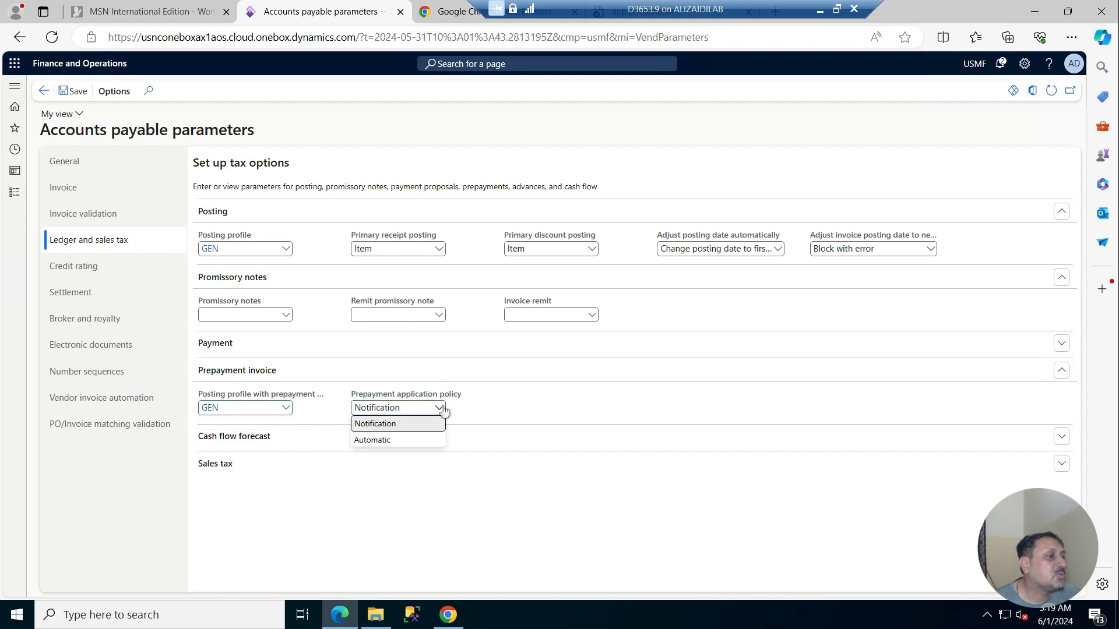
pyautogui.click(441, 409)
pyautogui.click(209, 408)
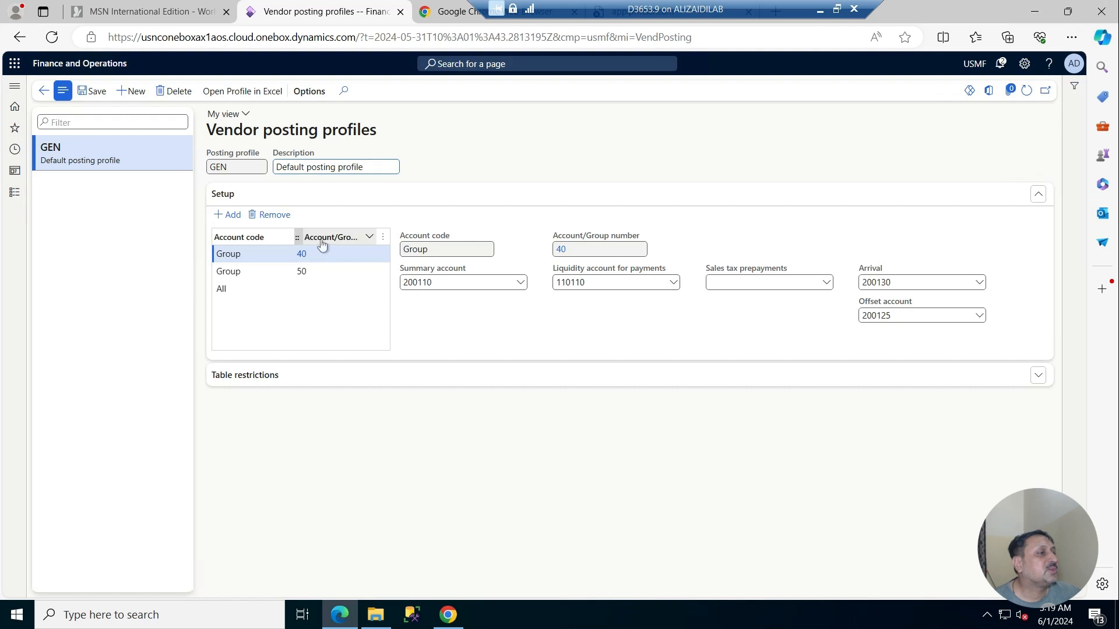
pyautogui.moveTo(625, 255)
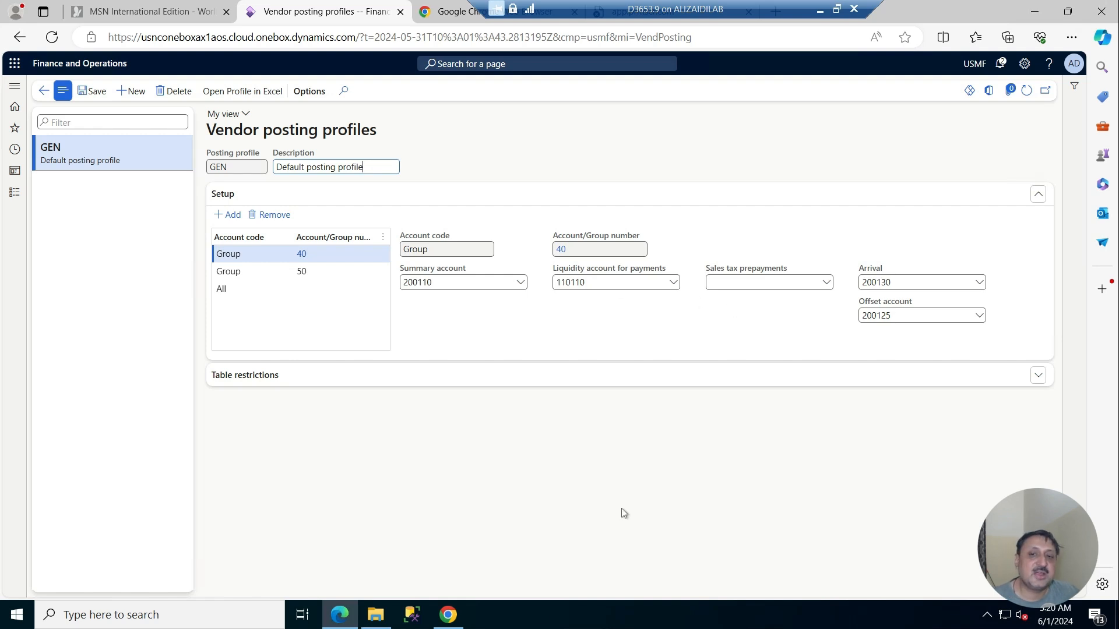
# Open the Inventory management posting setup and examine the main account assigned to Prepayment for purchase orders.
pyautogui.click(15, 193)
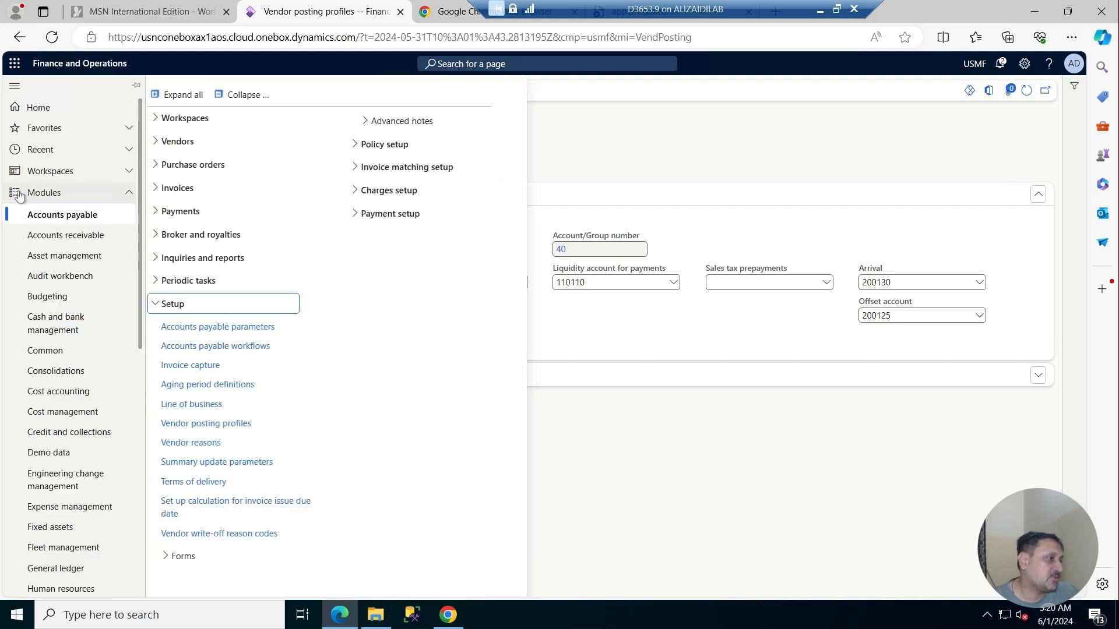
pyautogui.scroll(-3, 82, 437)
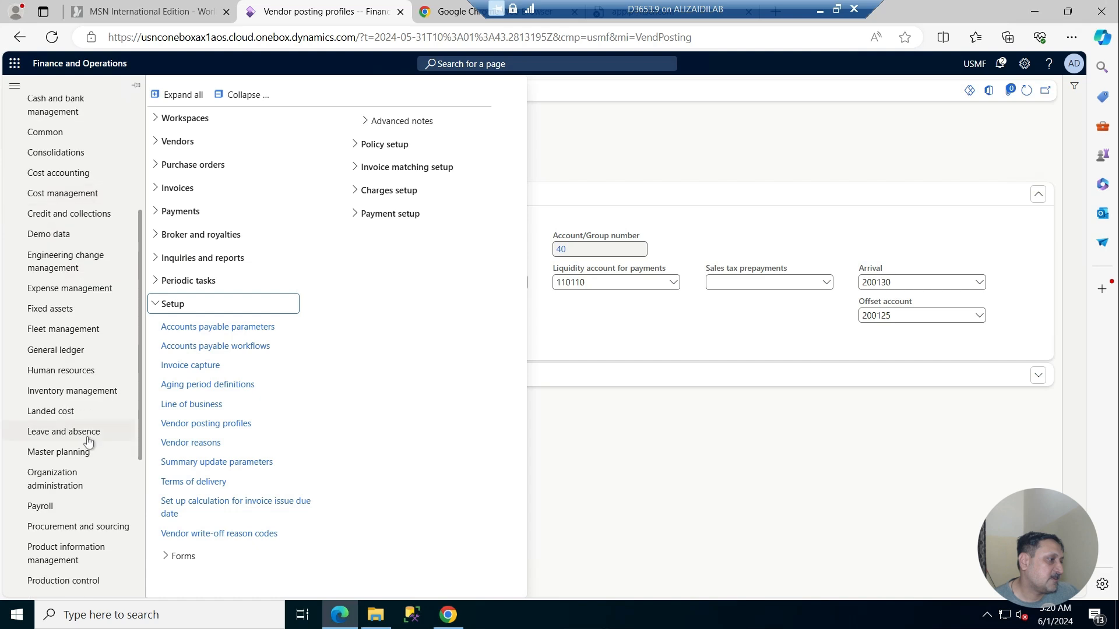
pyautogui.click(75, 398)
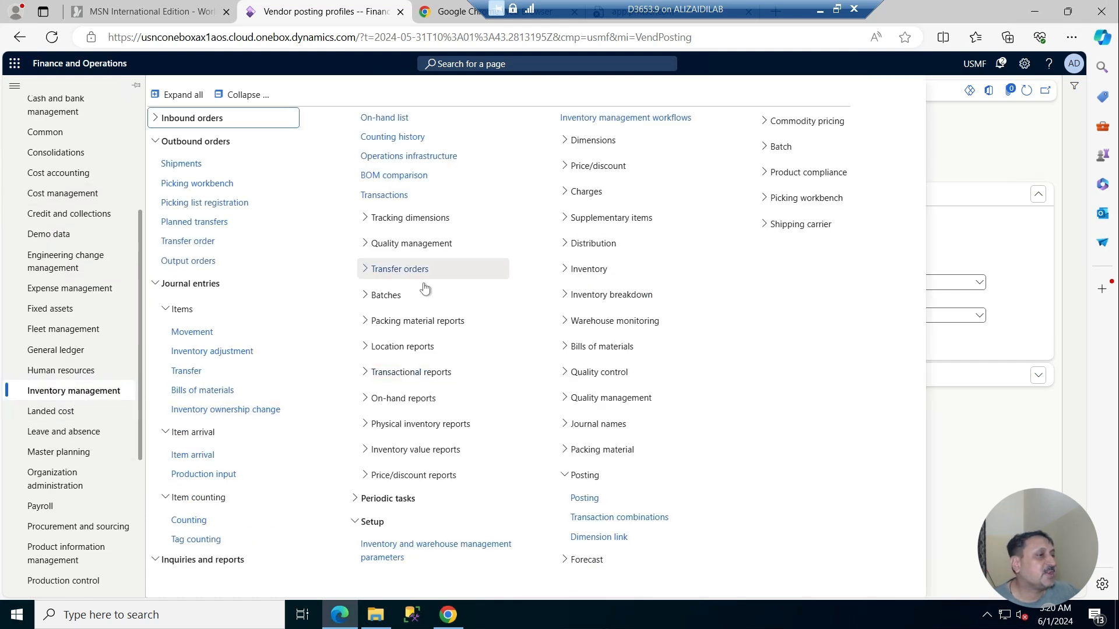
pyautogui.click(585, 504)
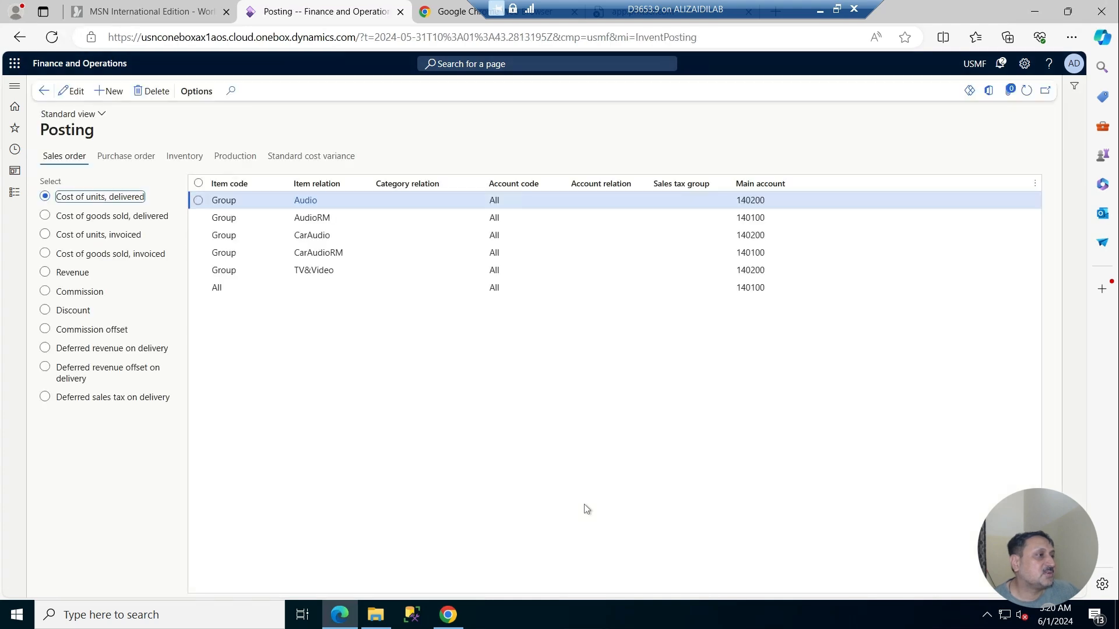
pyautogui.click(123, 157)
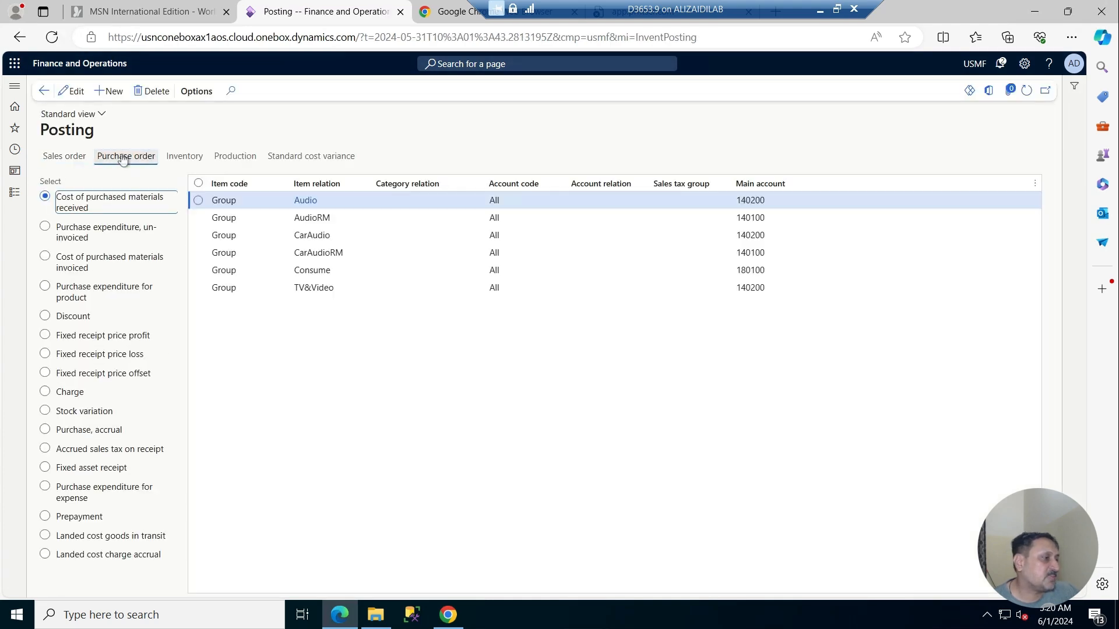
pyautogui.click(79, 522)
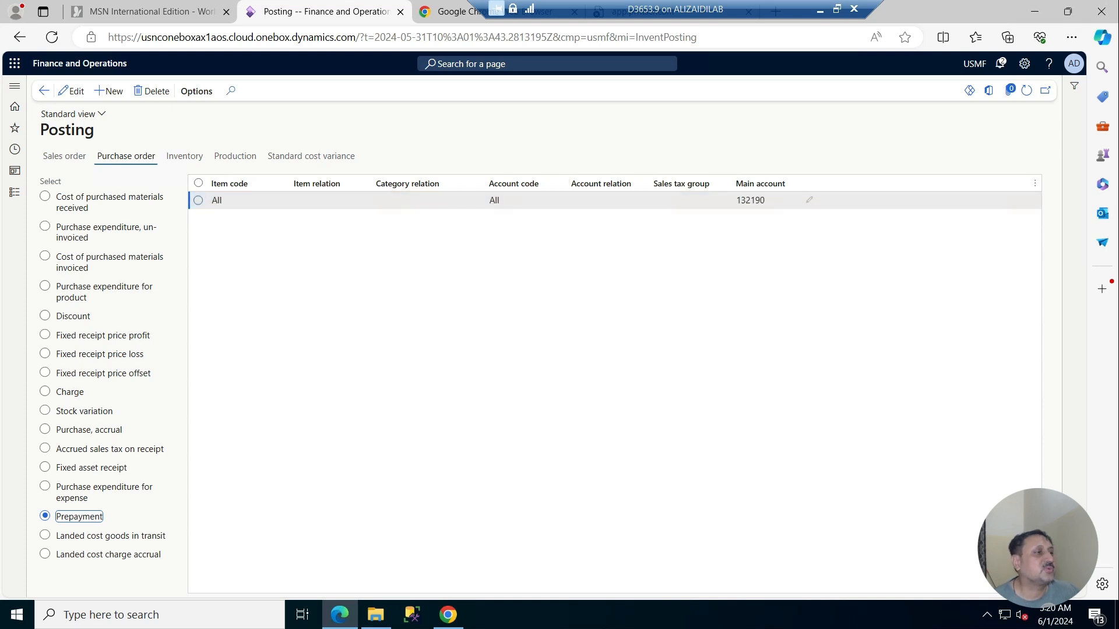
pyautogui.moveTo(750, 200)
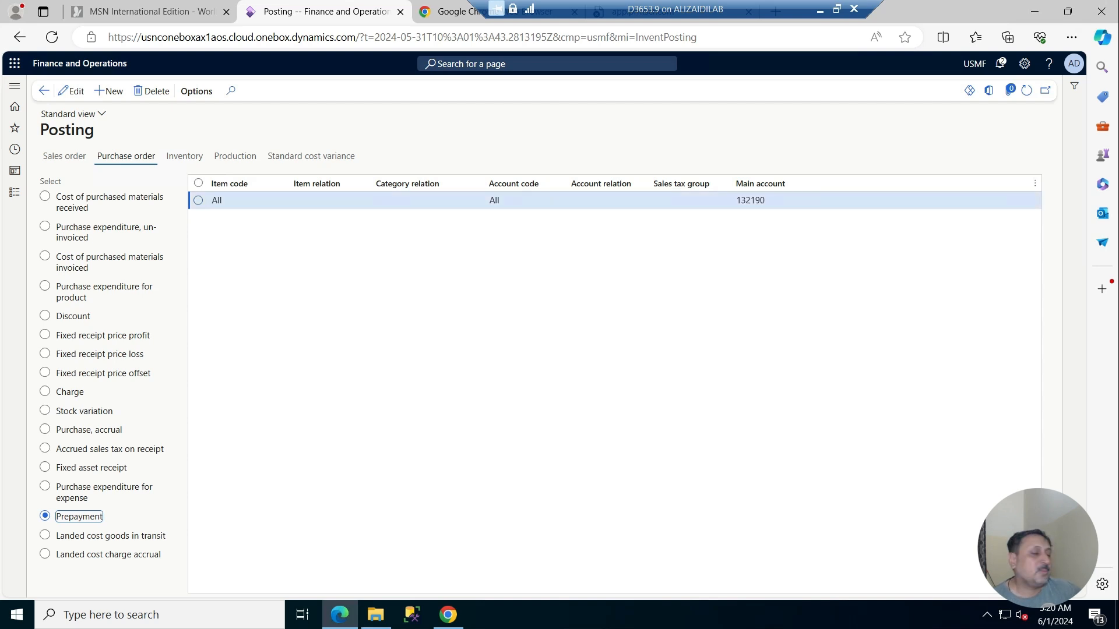
# Open the list of all purchase orders from Accounts payable, dismiss the calculated columns tip, and show the Purchase actions.
pyautogui.click(13, 199)
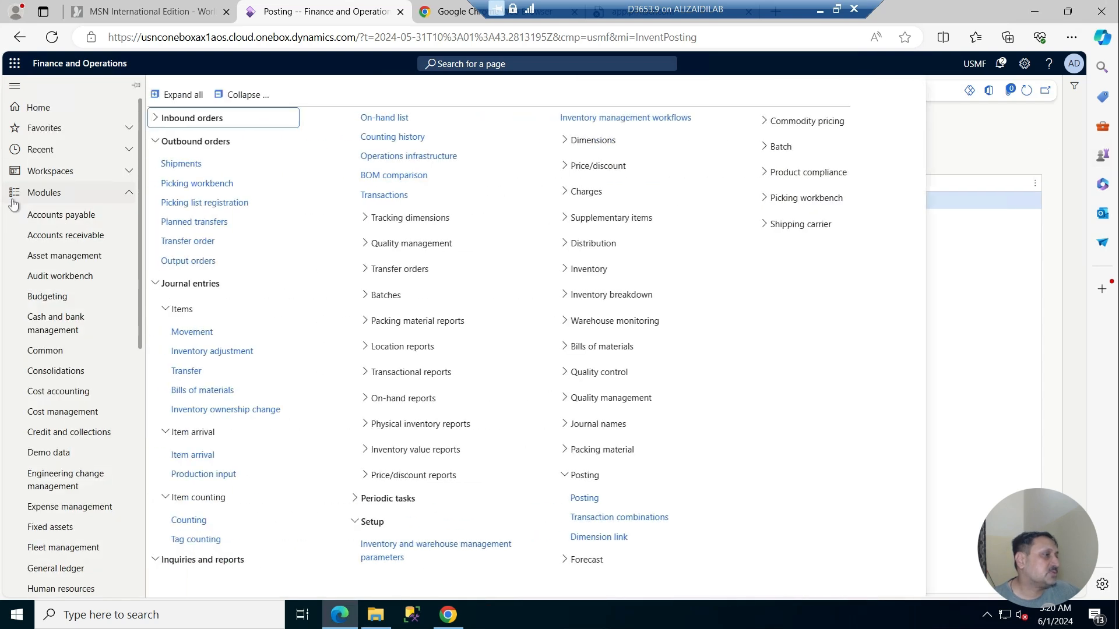
pyautogui.click(67, 214)
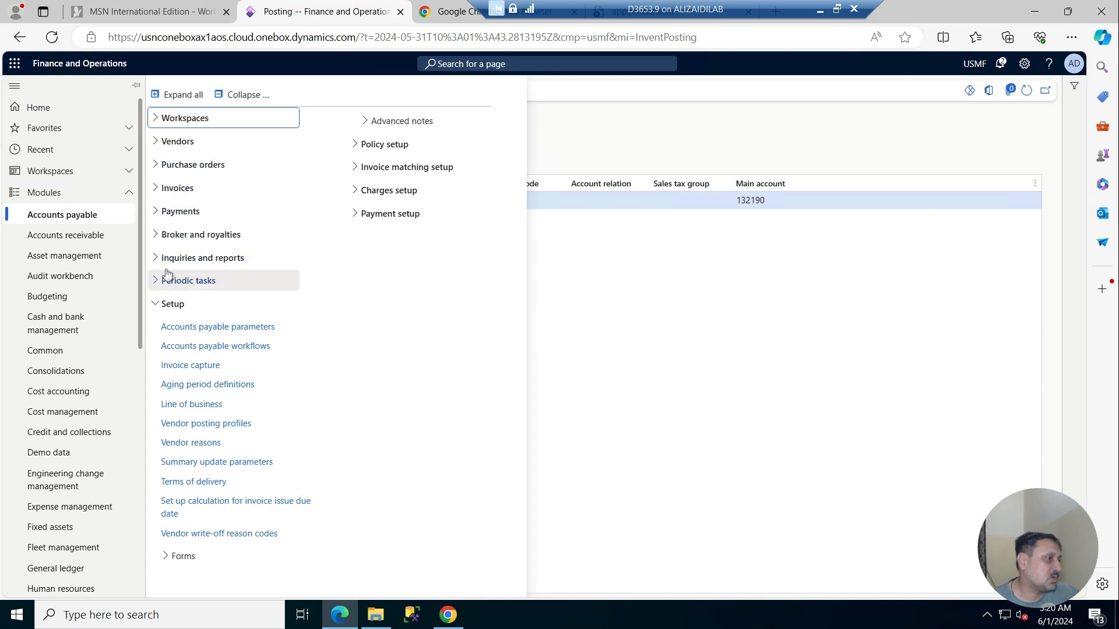
pyautogui.click(182, 163)
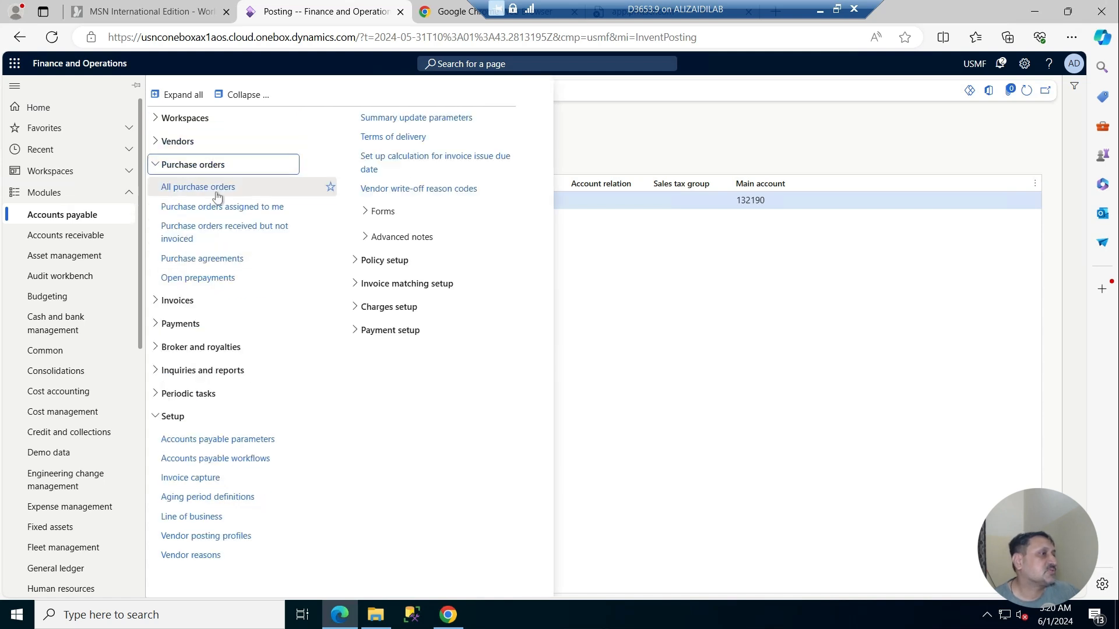
pyautogui.click(210, 187)
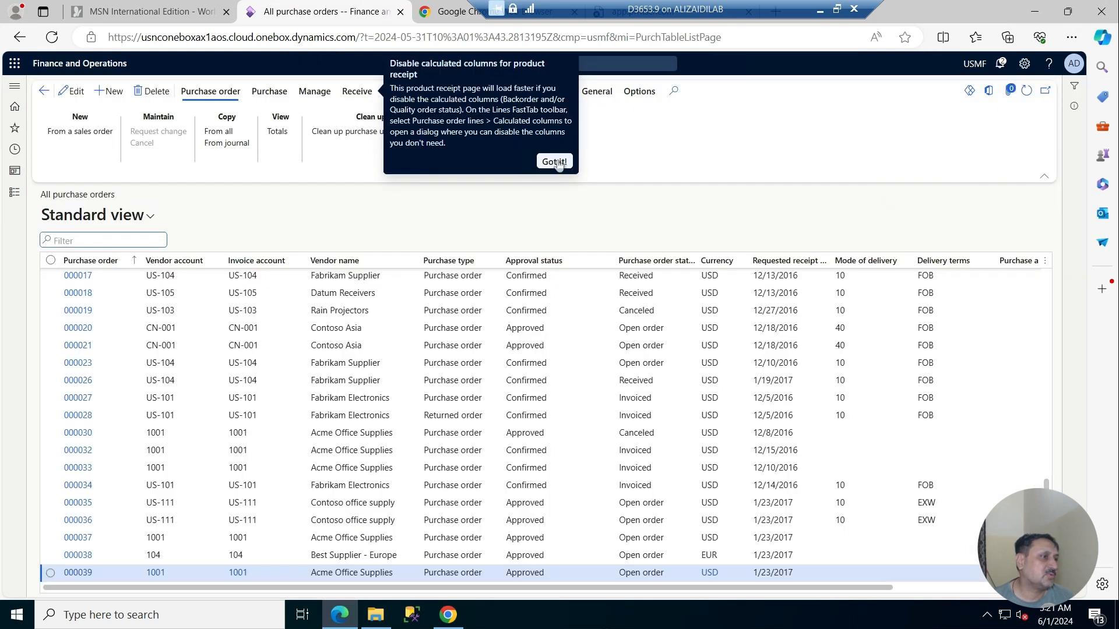
pyautogui.click(569, 160)
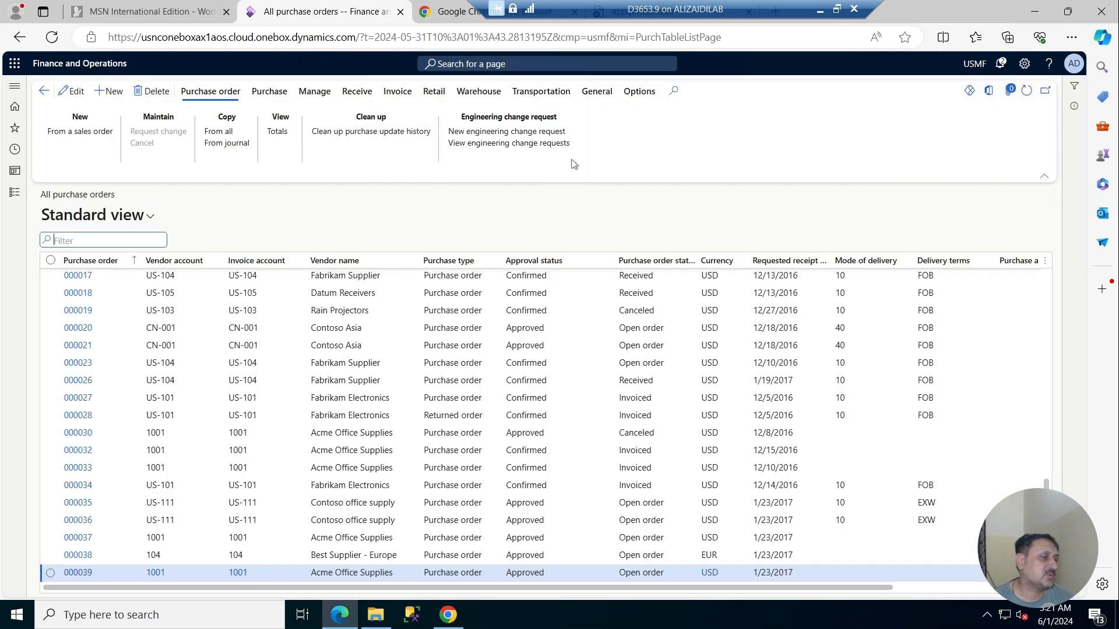
pyautogui.click(269, 92)
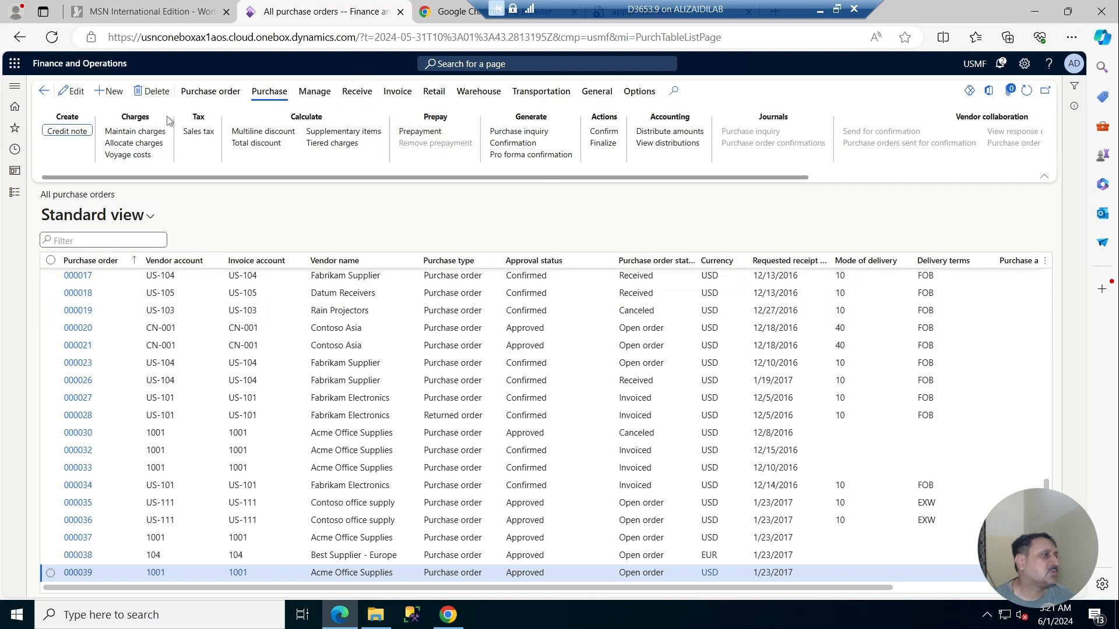
# Start a new purchase order with Acme Office Supplies as the vendor.
pyautogui.click(110, 94)
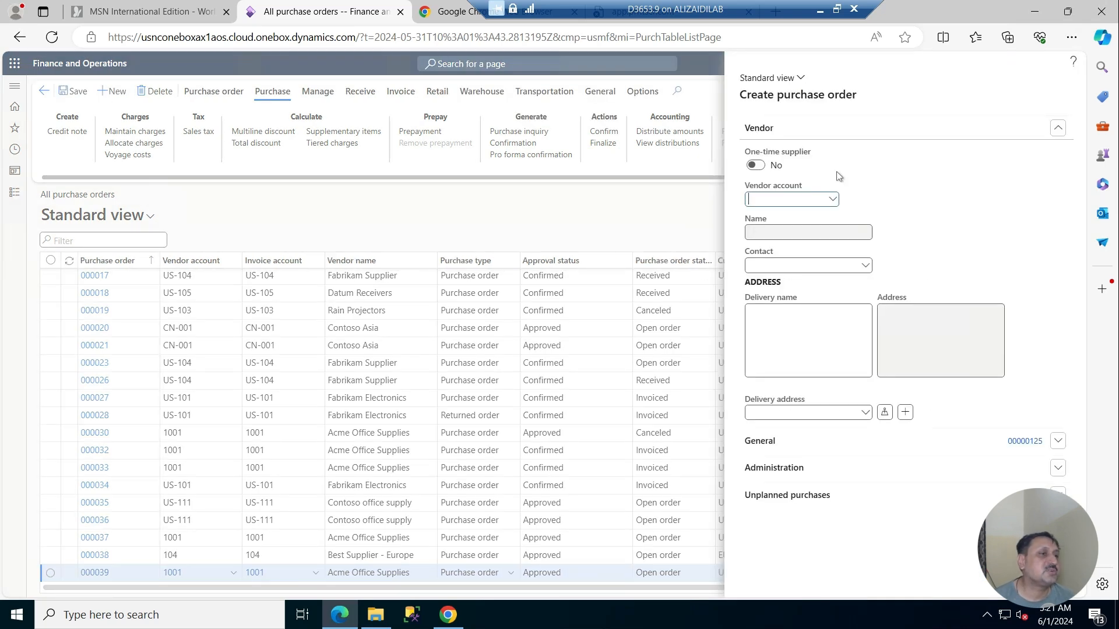
pyautogui.click(833, 200)
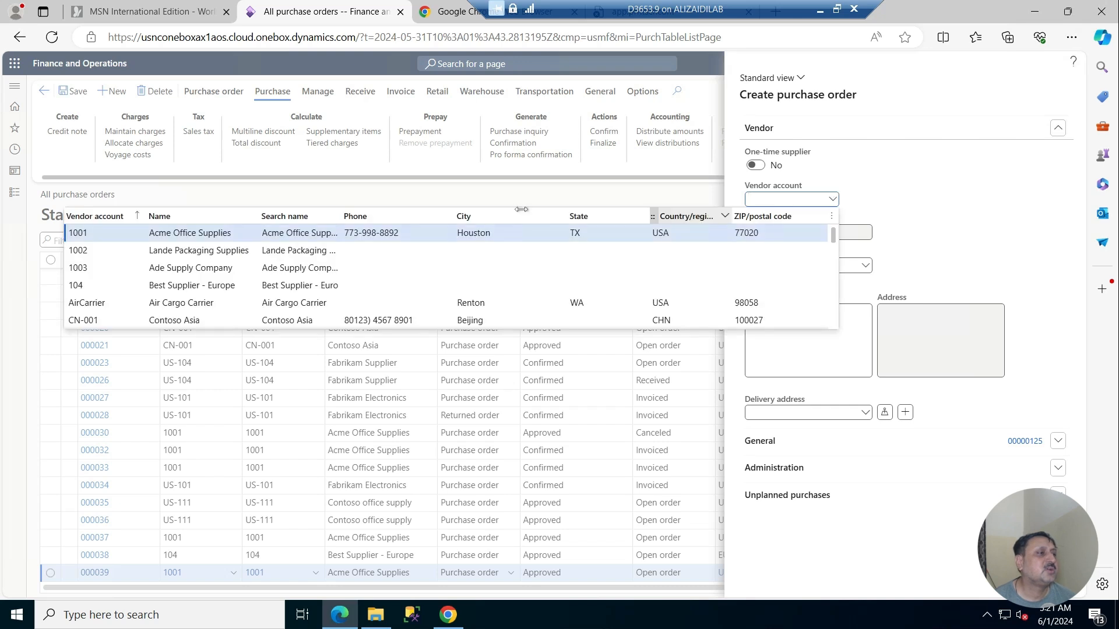
pyautogui.click(75, 238)
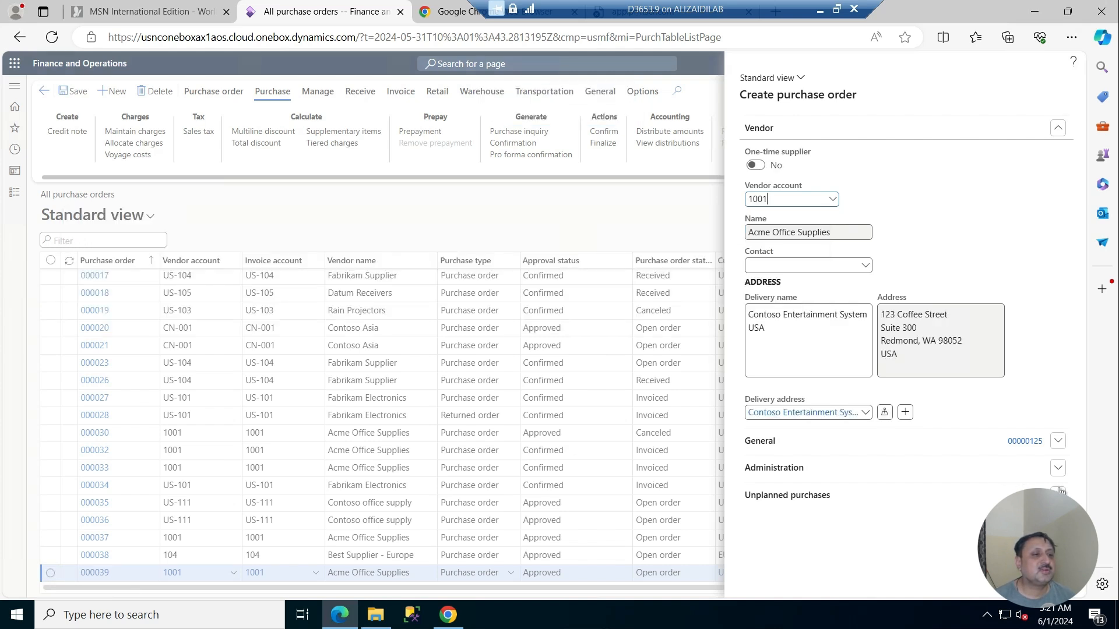
# Expand the order's Administration and General details, set the warehouse to 11 (Site 1 - Raw Materials), and create the purchase order.
pyautogui.click(1058, 469)
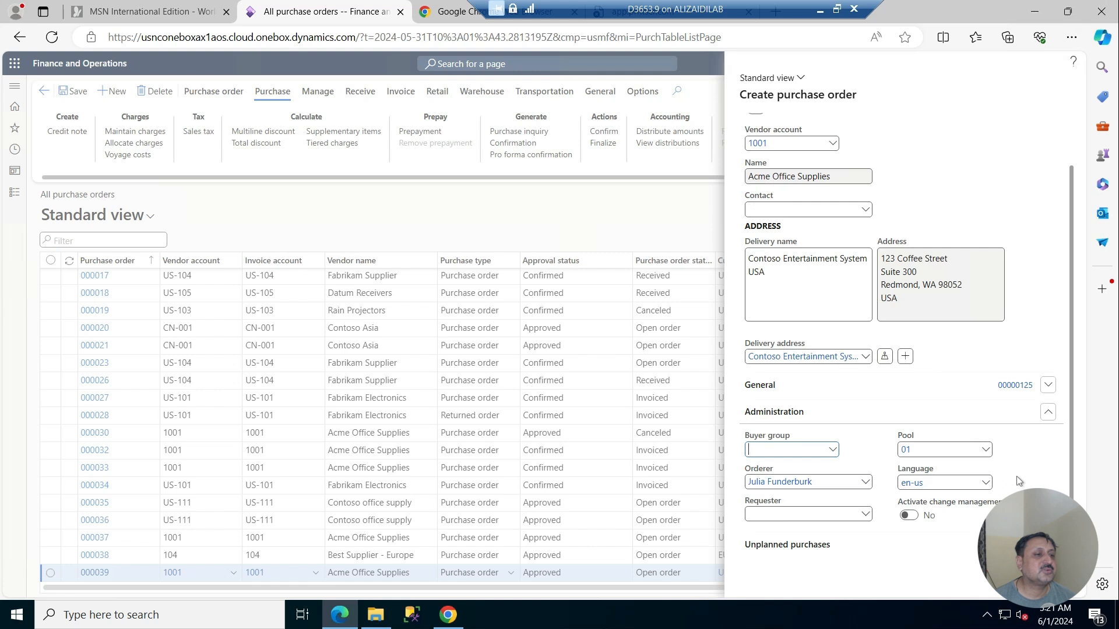
pyautogui.click(1048, 390)
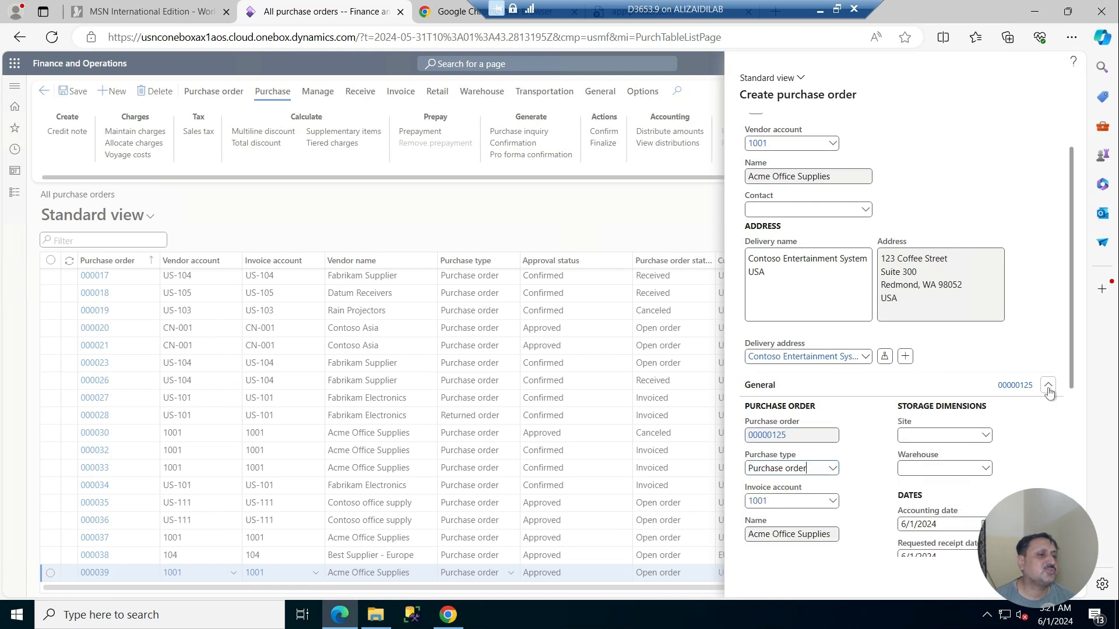
pyautogui.click(985, 467)
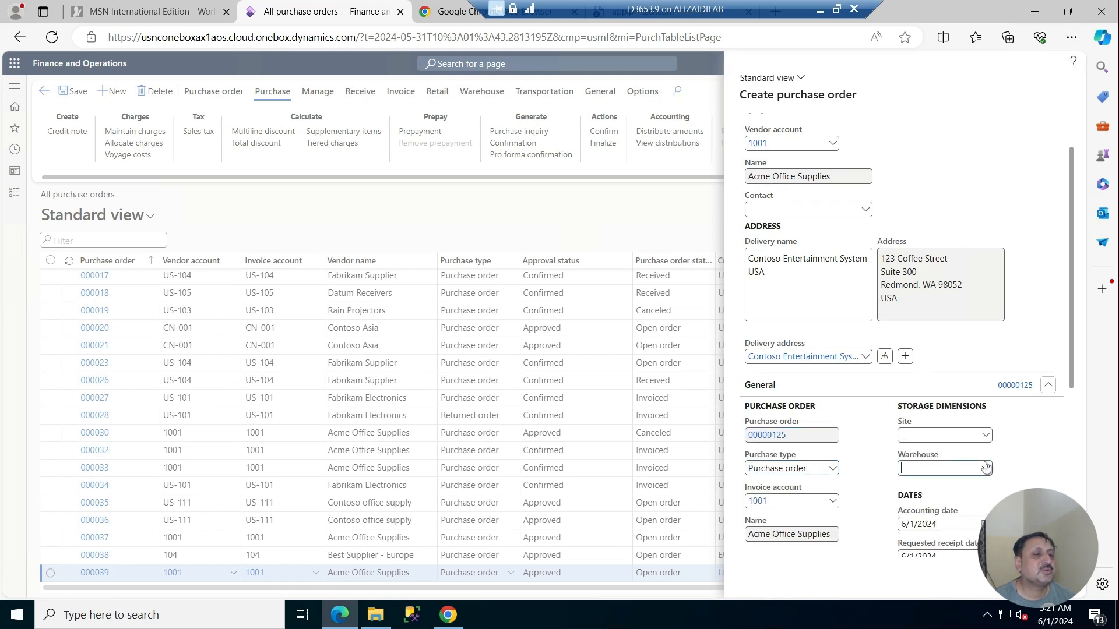
pyautogui.click(985, 467)
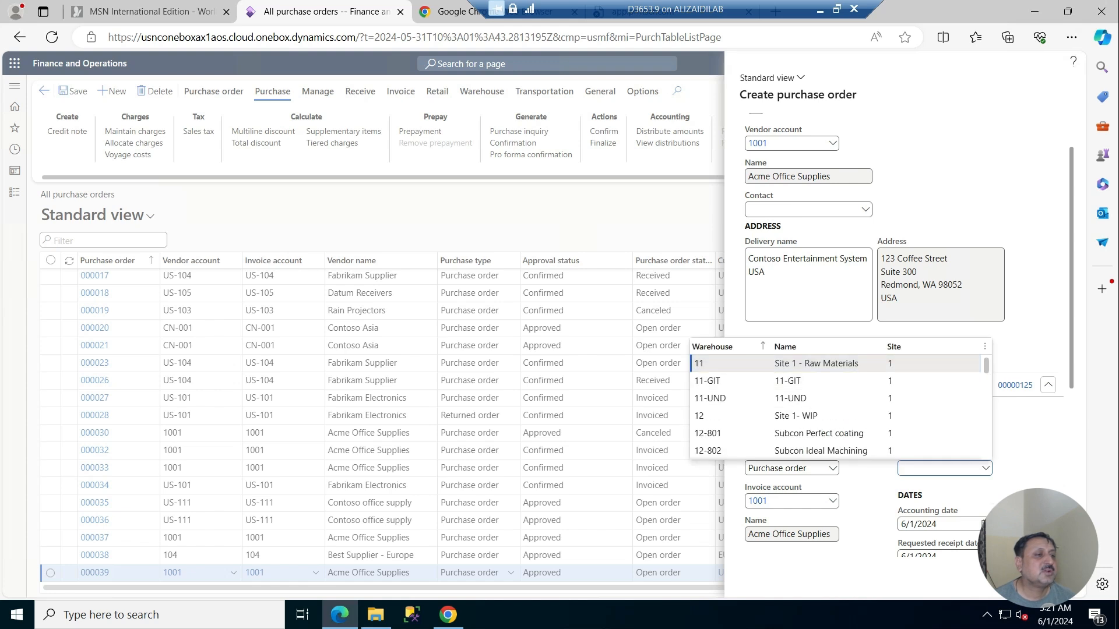
pyautogui.click(719, 364)
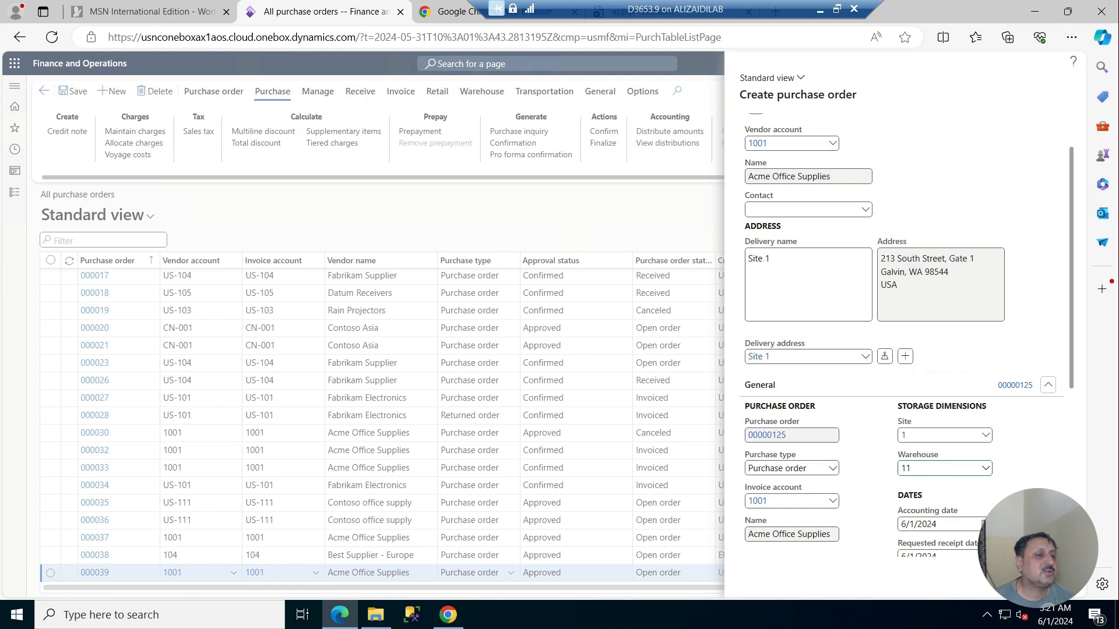
pyautogui.scroll(-3, 961, 350)
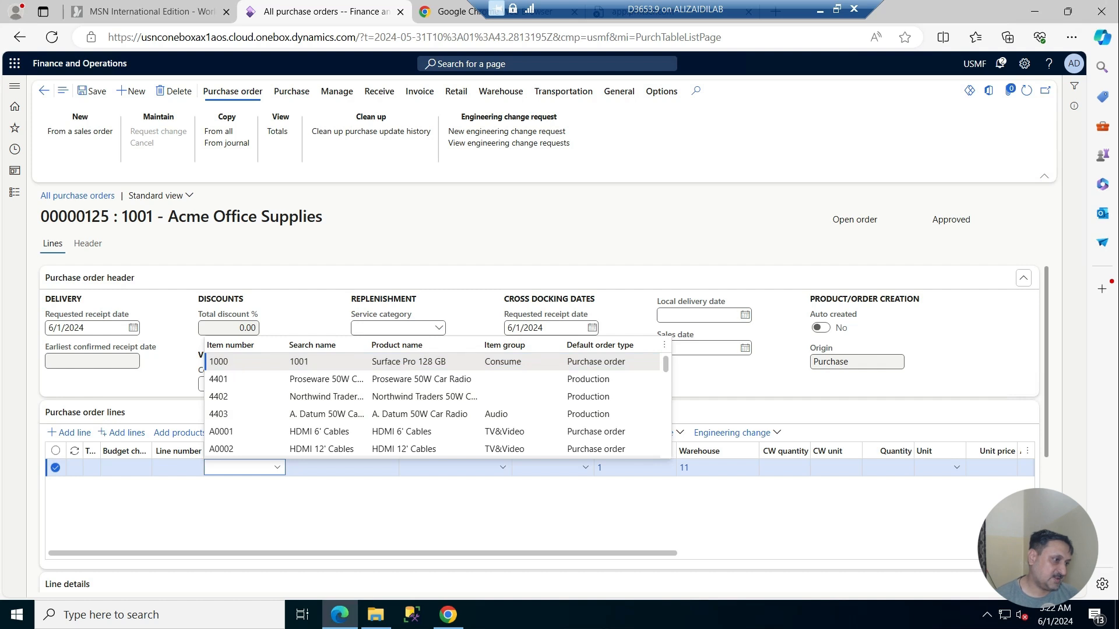
# Enter item 1000 (Surface Pro 128 GB) on the first purchase order line with a quantity of 100.
pyautogui.press('Return')
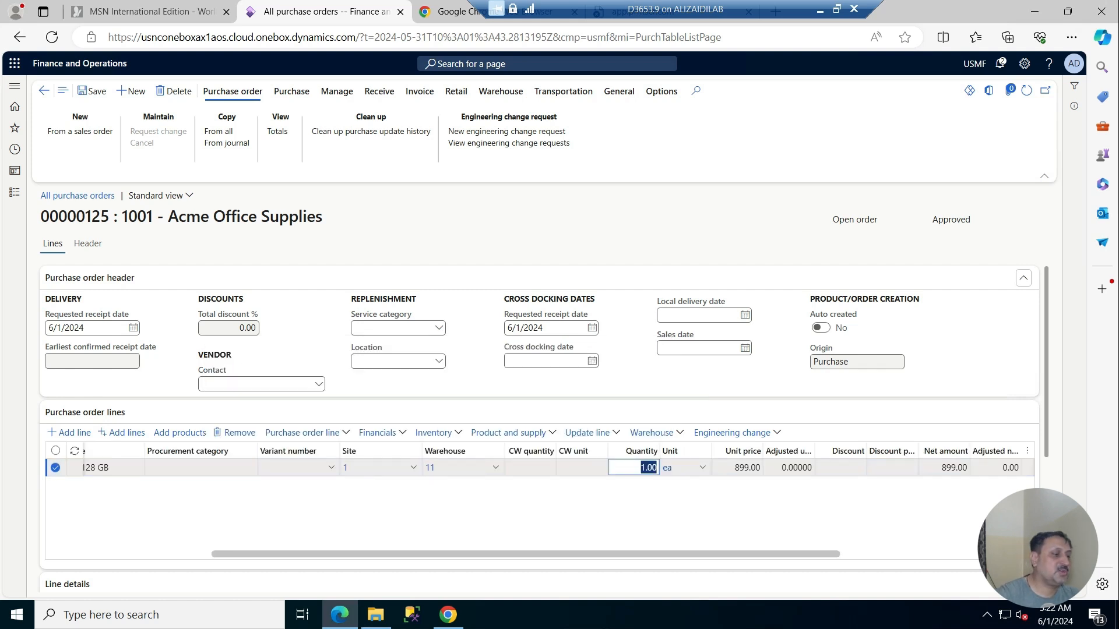
pyautogui.write('100')
pyautogui.press('Tab')
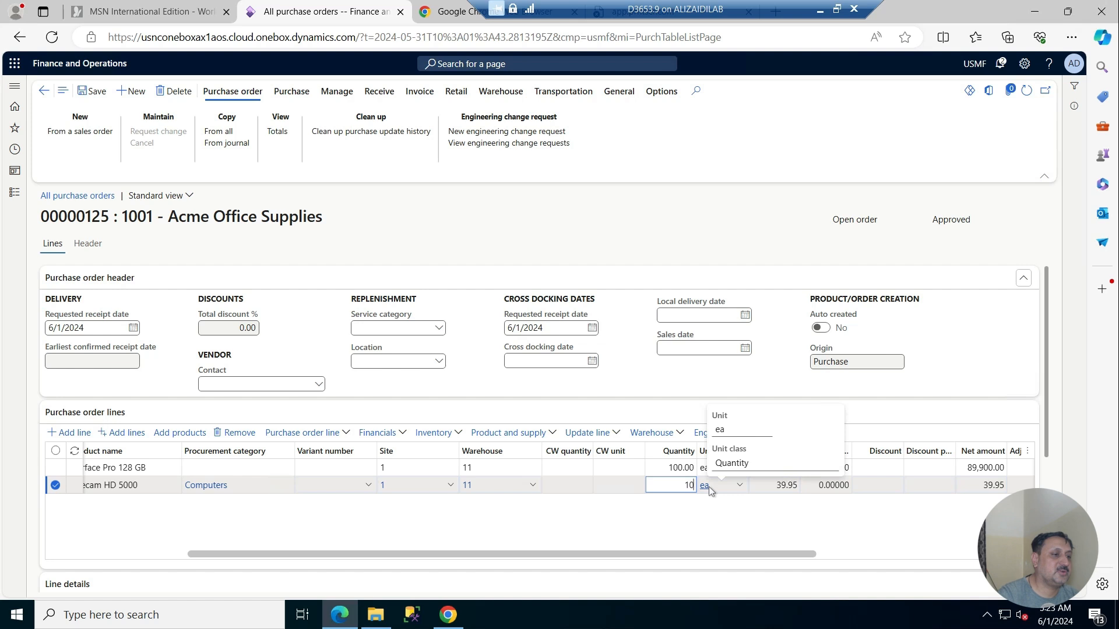
# Set the quantity of the HD 5000 webcam line to 100 and confirm the purchase order.
pyautogui.write('00')
pyautogui.press('Tab')
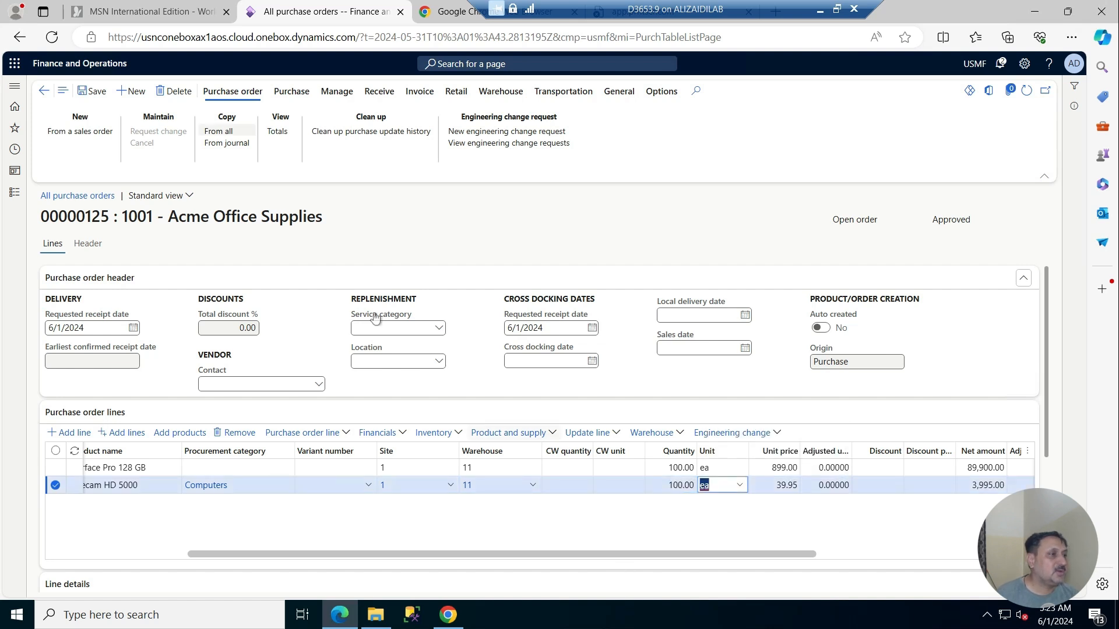
pyautogui.click(297, 92)
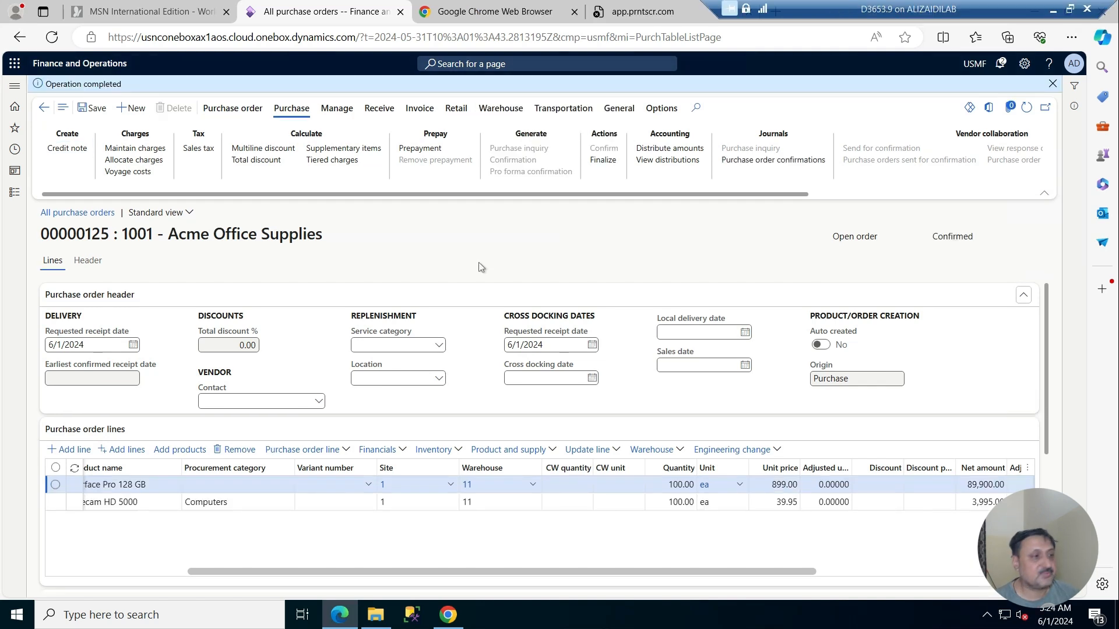
# Start a prepayment for the purchase order with the description "acme office supplies".
pyautogui.click(299, 112)
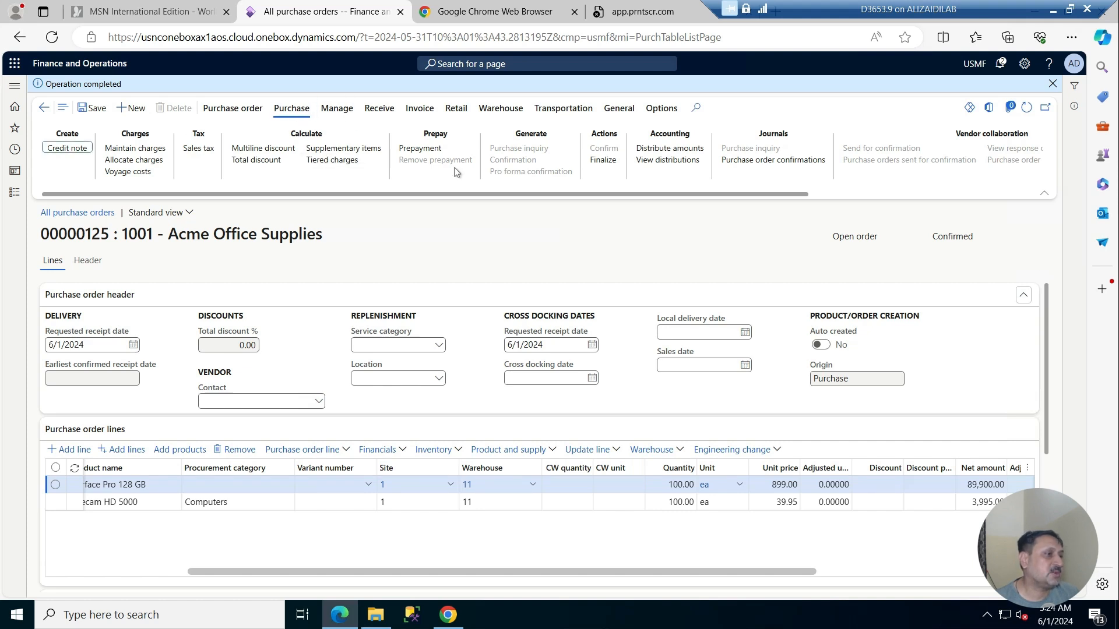
pyautogui.click(420, 151)
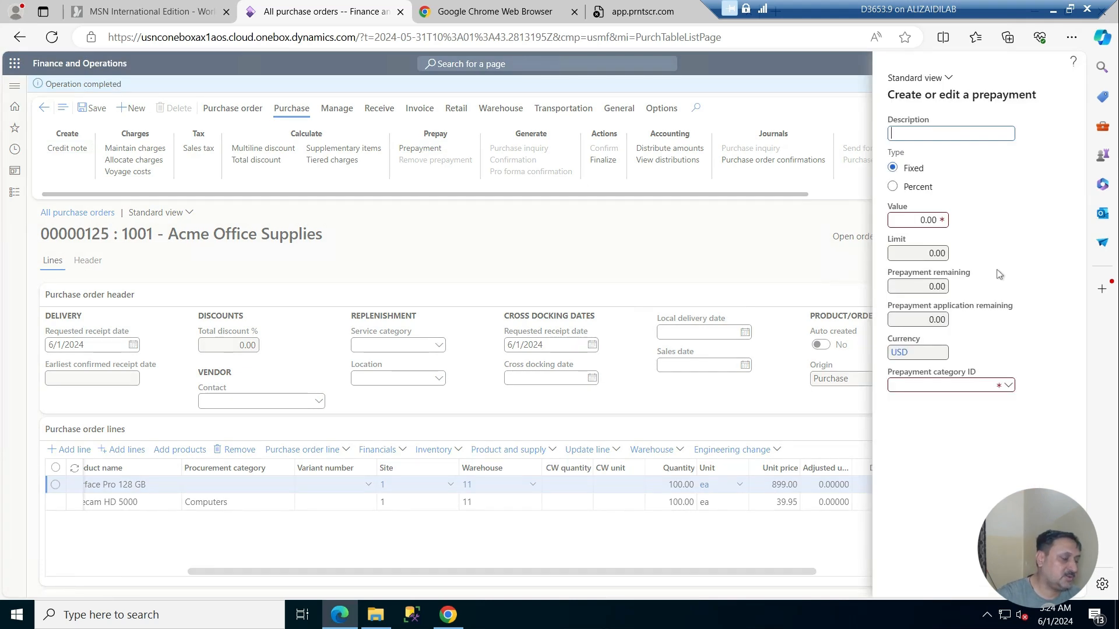
pyautogui.write('acme')
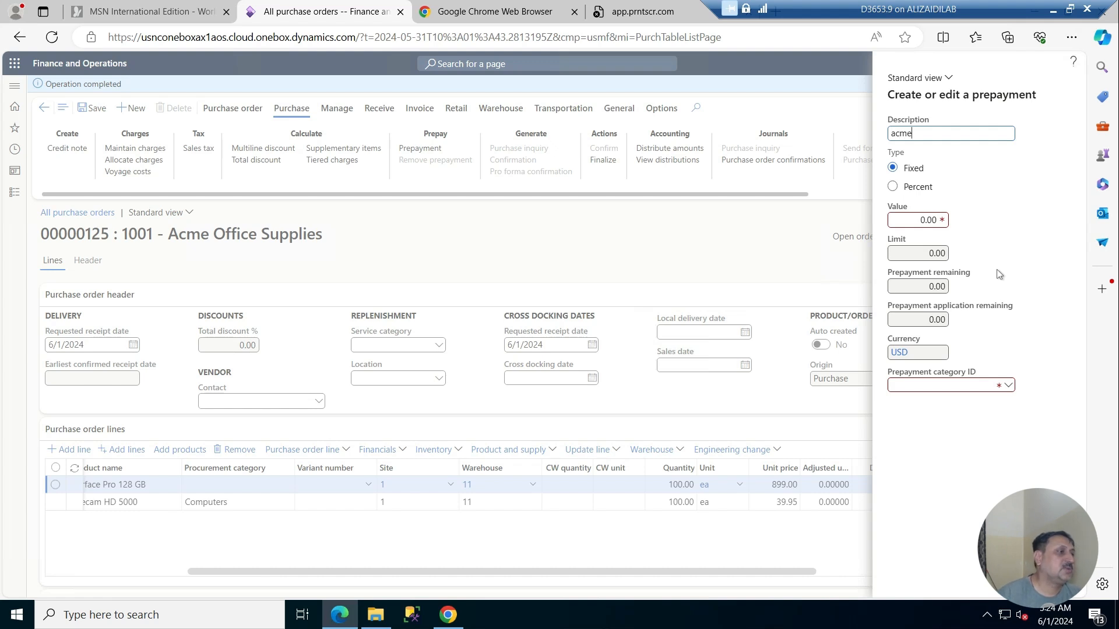
pyautogui.write(' oofic')
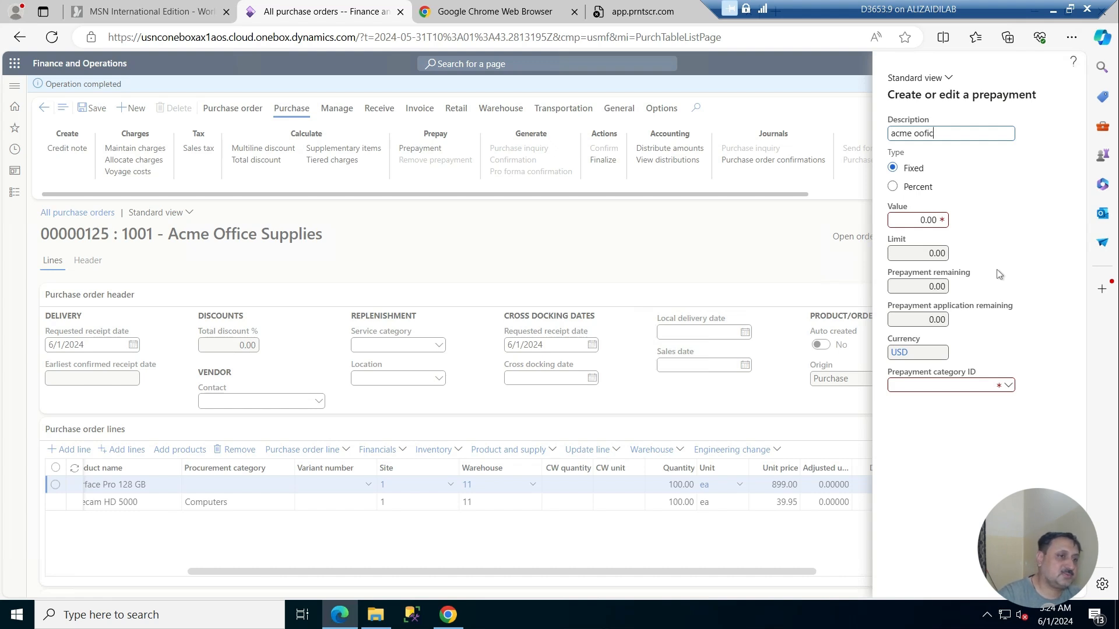
pyautogui.press('BackSpace')
pyautogui.press('BackSpace')
pyautogui.press('BackSpace')
pyautogui.press('BackSpace')
pyautogui.write('ffice')
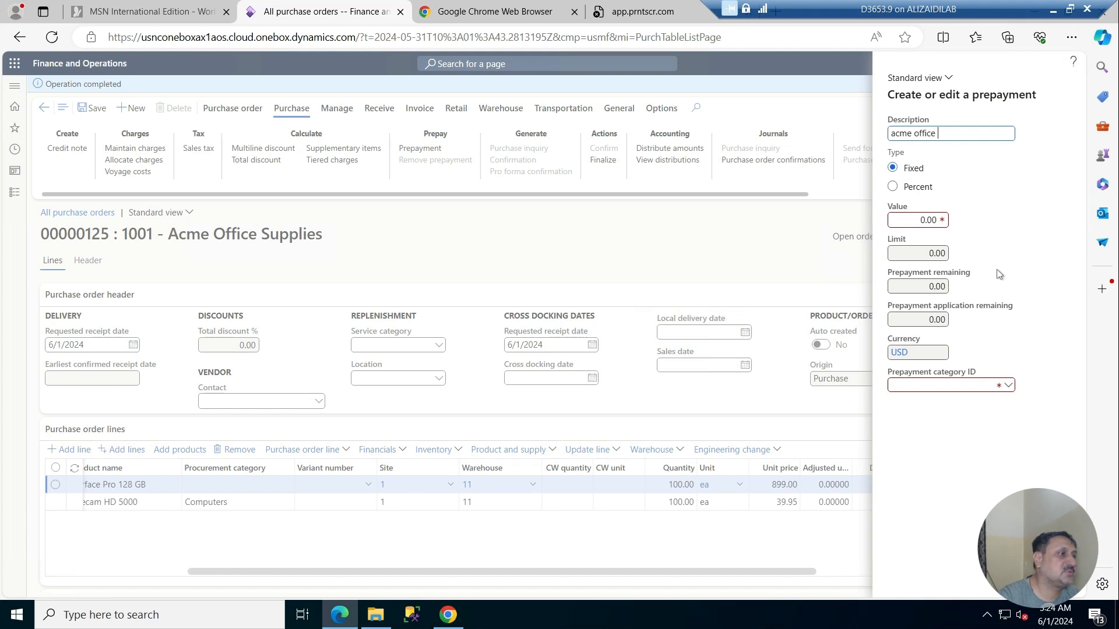
pyautogui.write(' supploer')
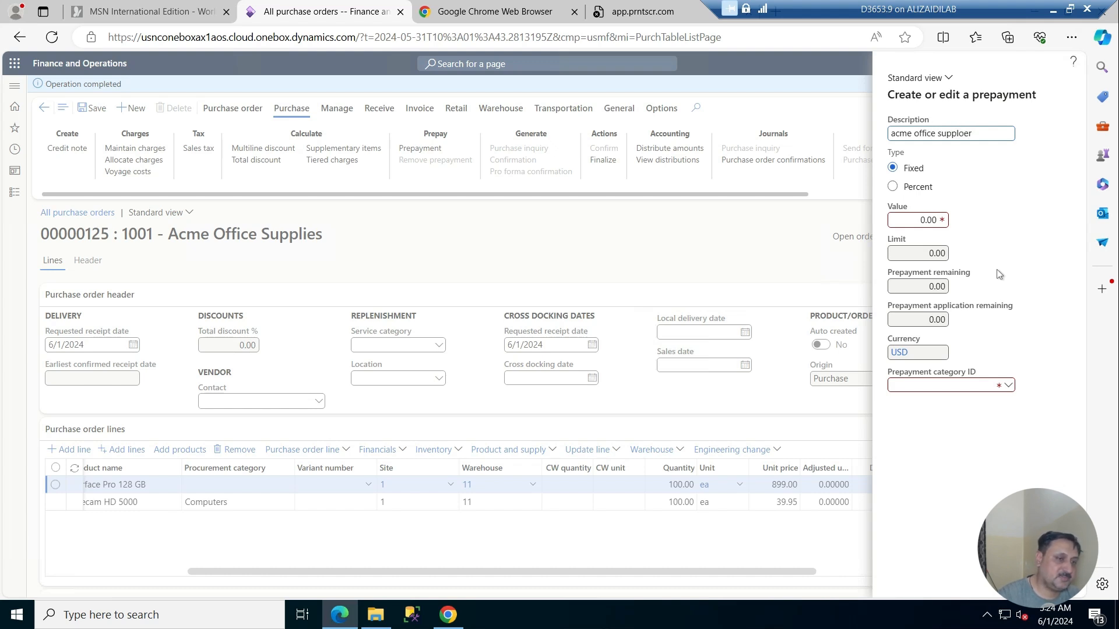
pyautogui.press('BackSpace')
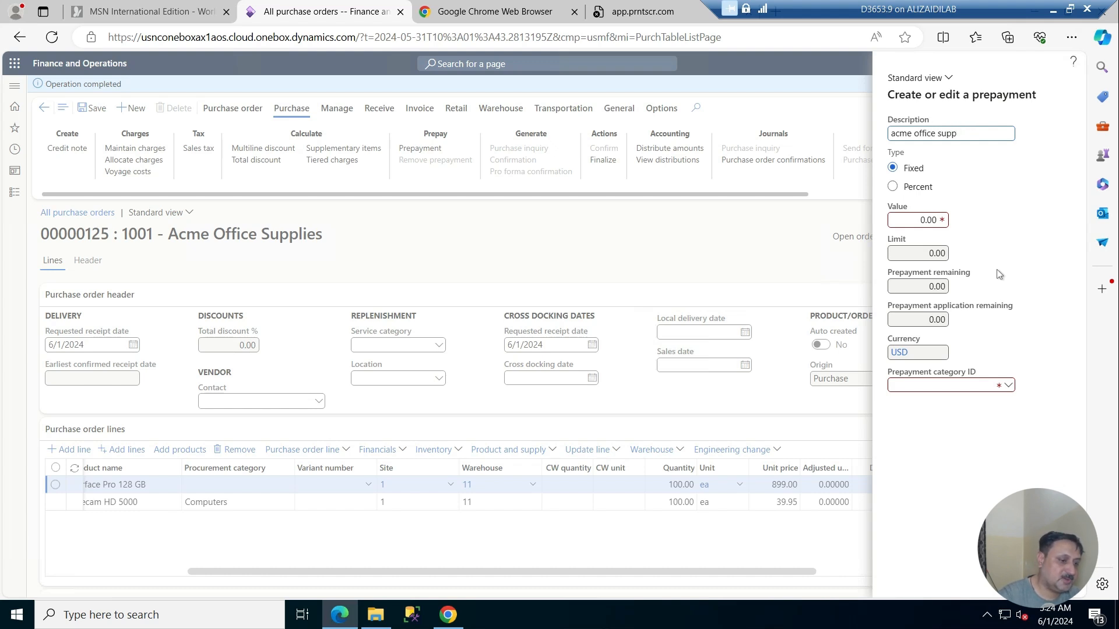
pyautogui.write('lies')
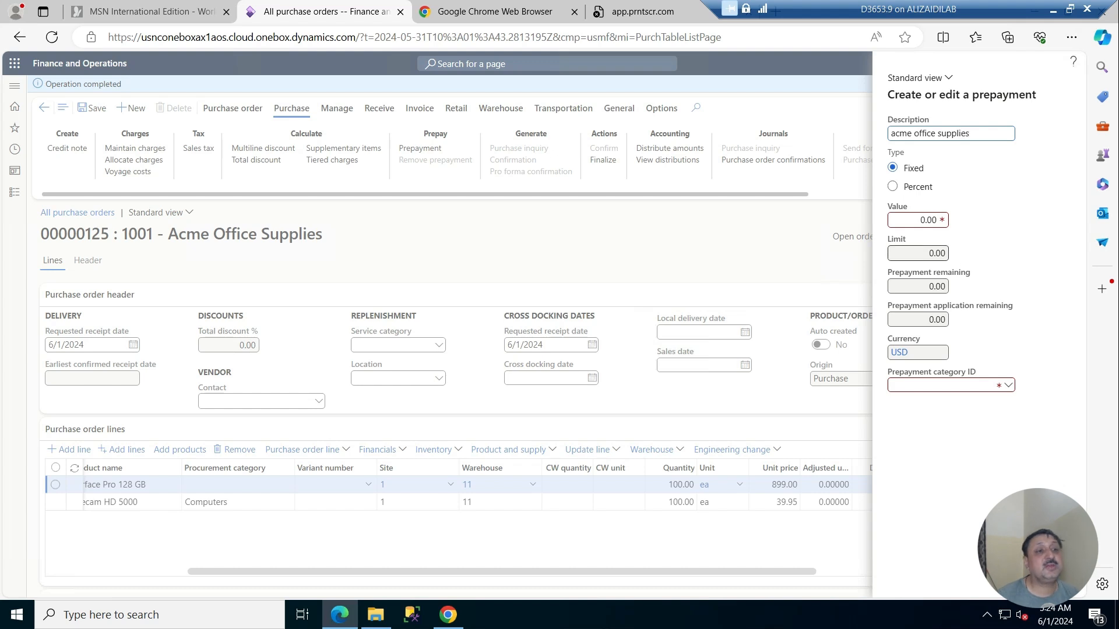
# Define the prepayment as Percent with a value of 30, choose its prepayment category, and save it.
pyautogui.click(894, 187)
pyautogui.press('Tab')
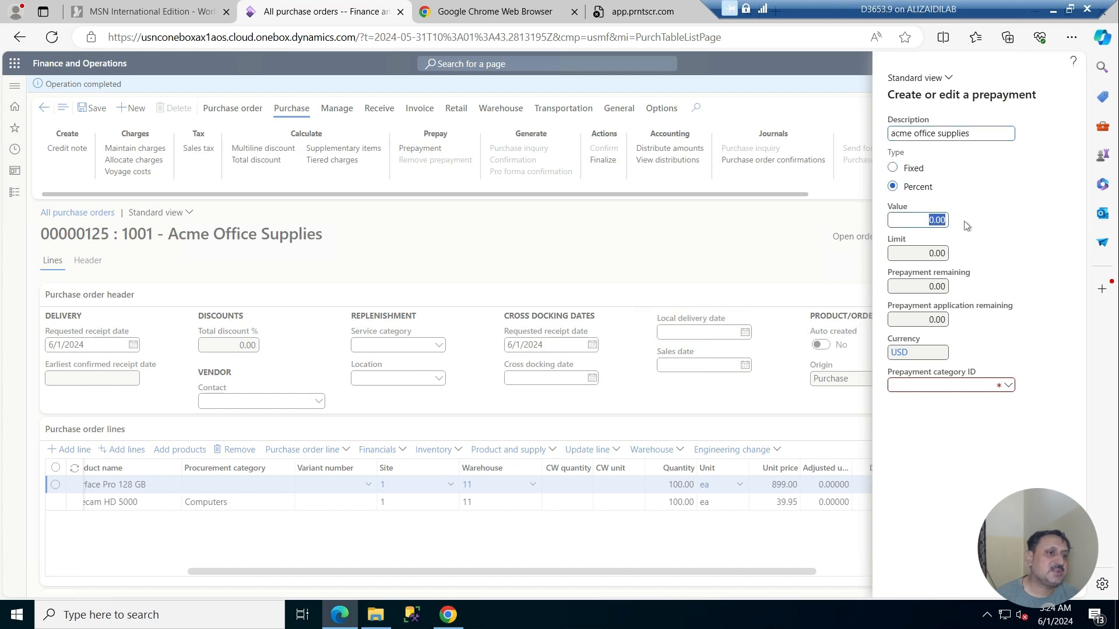
pyautogui.write('30')
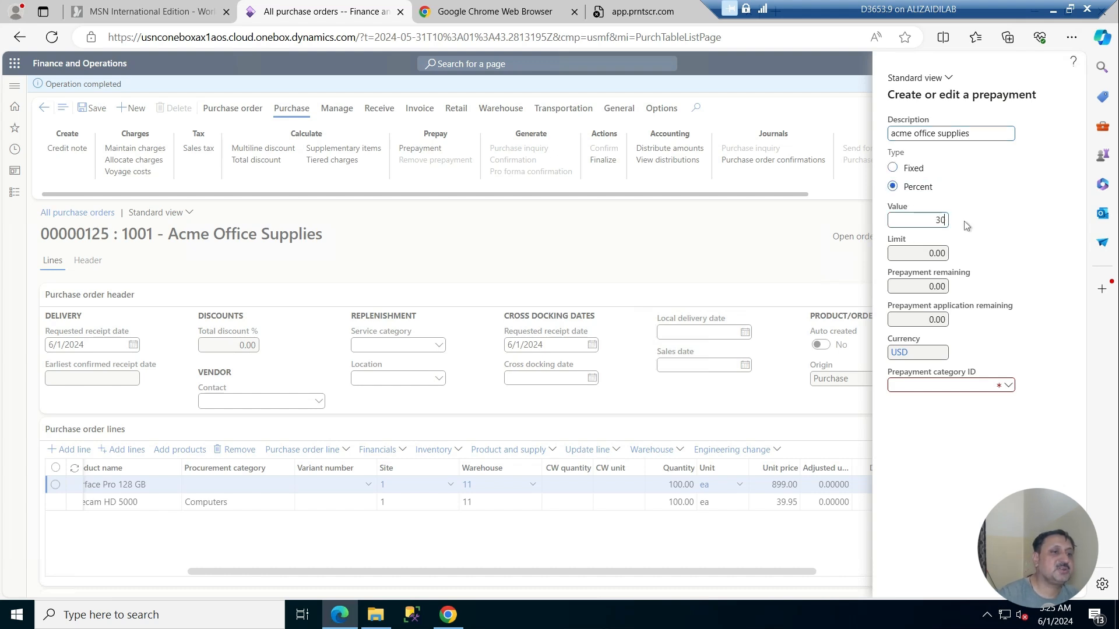
pyautogui.press('Tab')
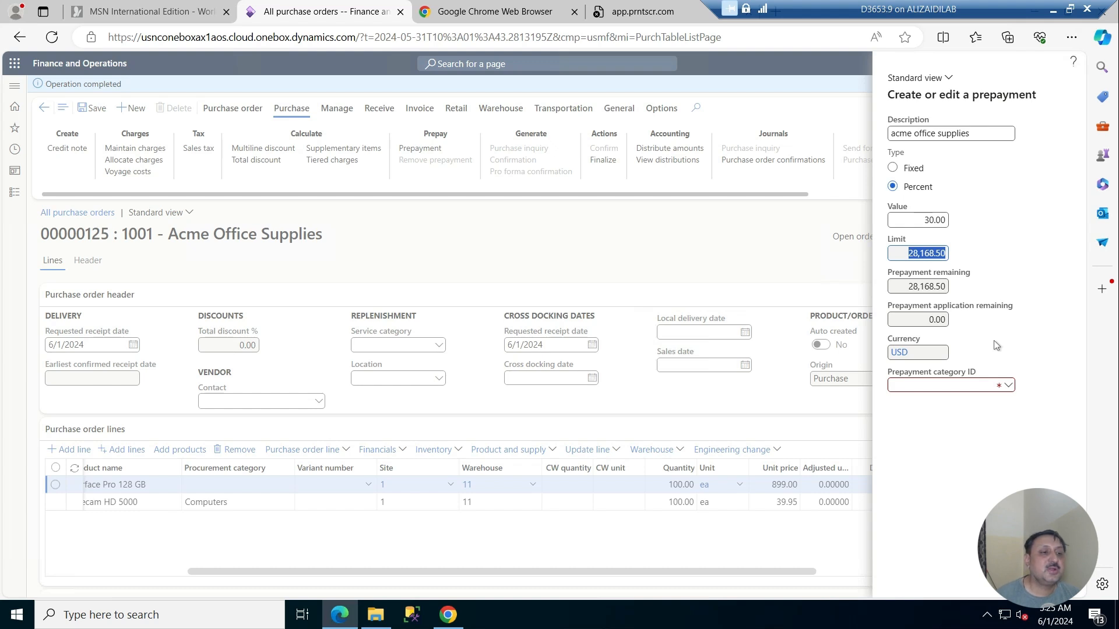
pyautogui.click(1008, 385)
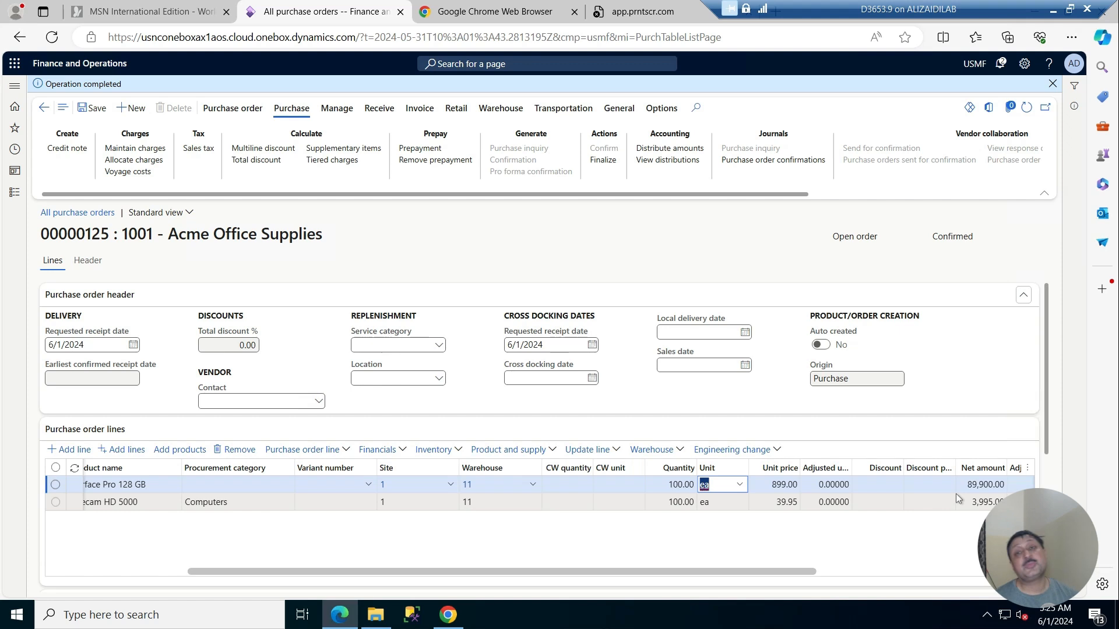
# Open the Accounts payable list of open prepayments in a duplicate of the purchase order's browser tab.
pyautogui.rightClick(349, 4)
pyautogui.click(397, 93)
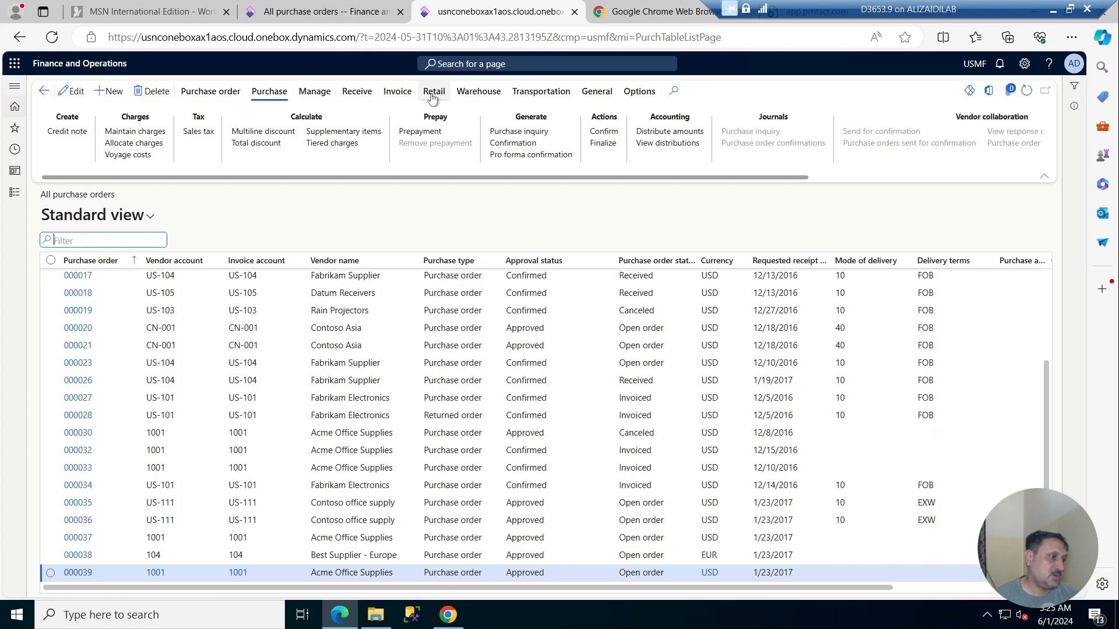
pyautogui.click(16, 190)
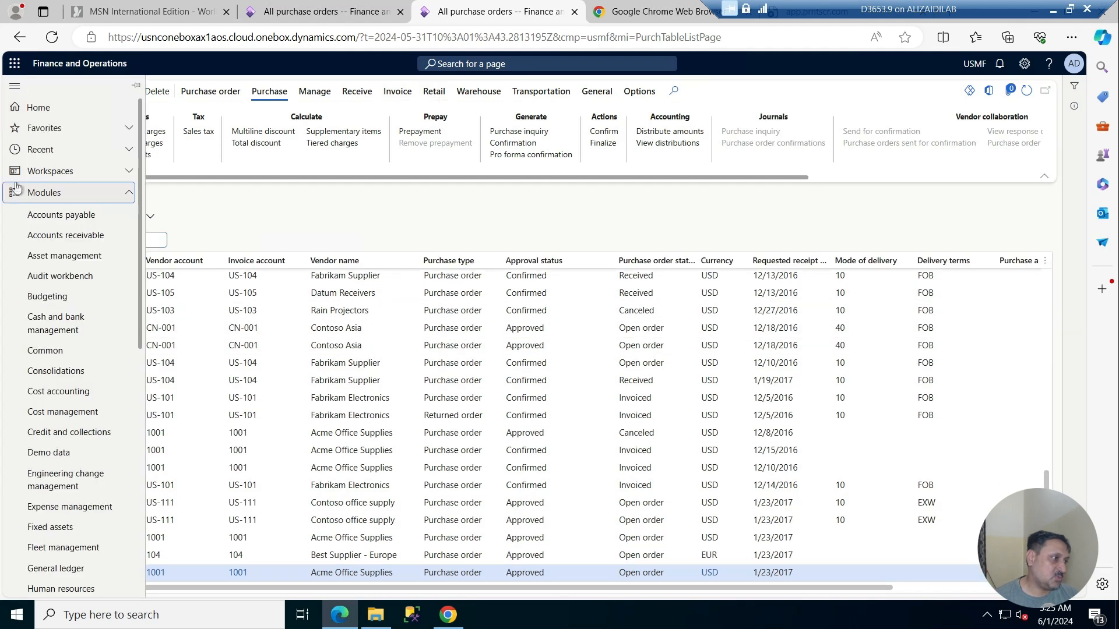
pyautogui.click(61, 215)
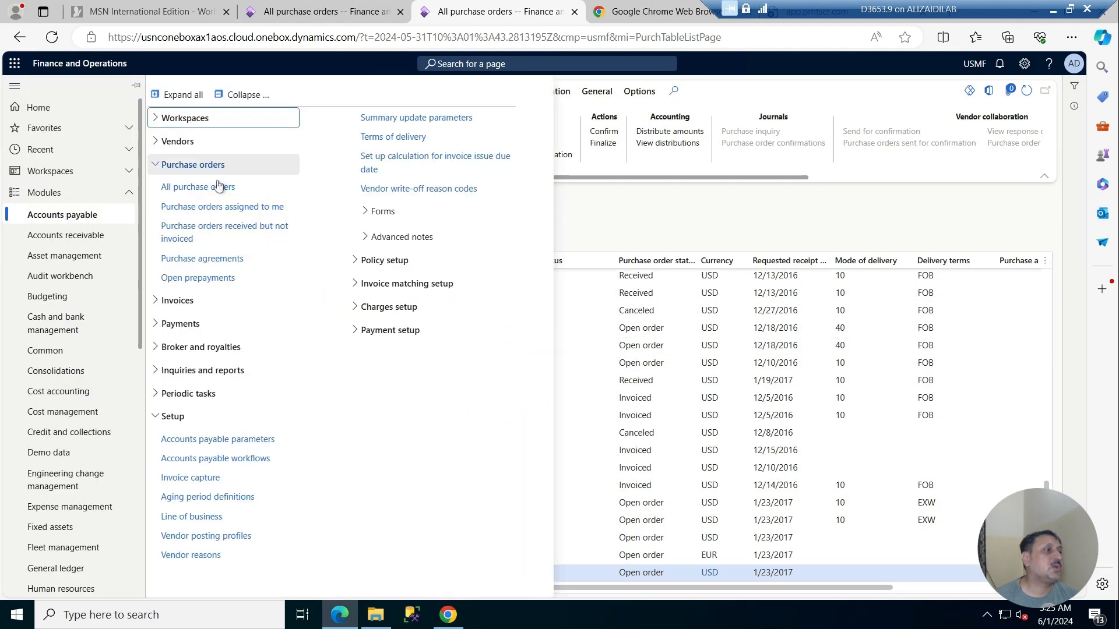
pyautogui.click(198, 278)
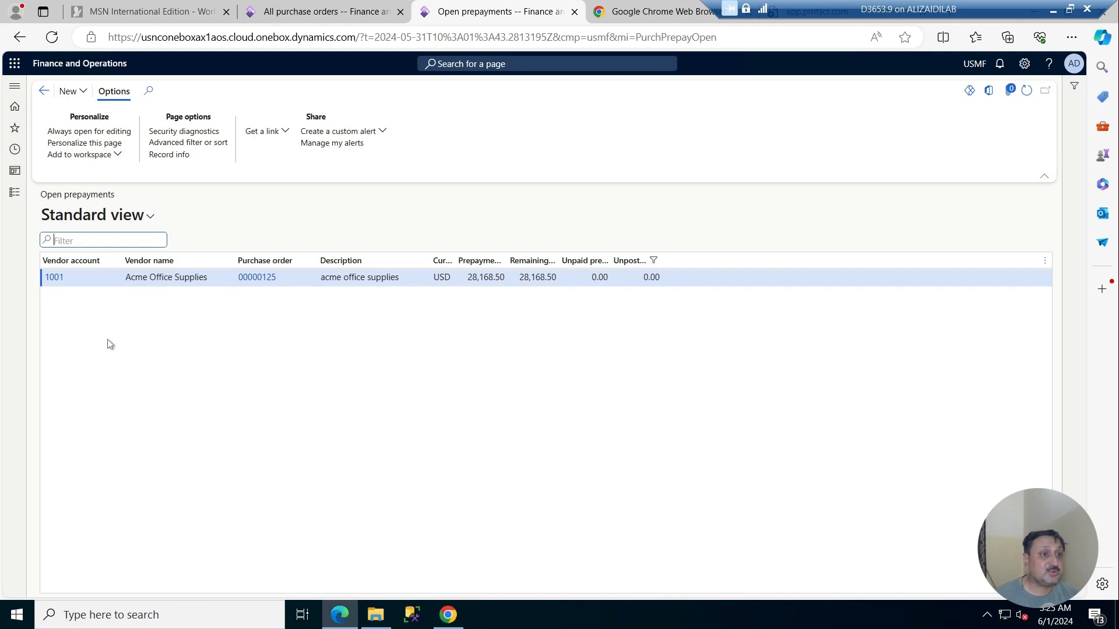
# Check the installed product and platform version information, and close it.
pyautogui.click(1049, 64)
pyautogui.click(1053, 176)
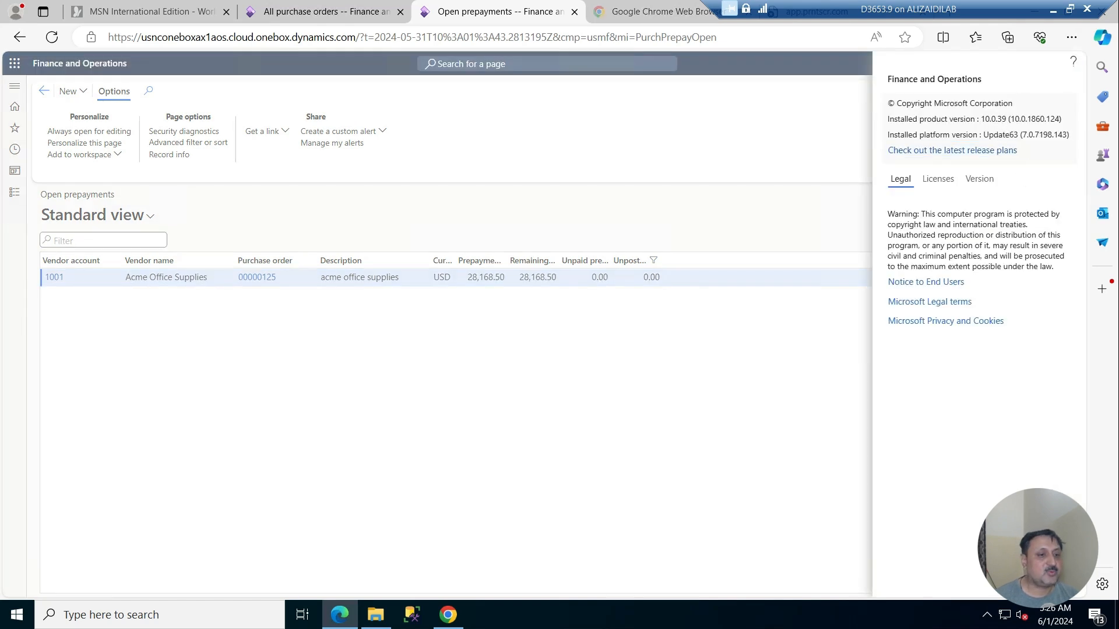
pyautogui.press('Escape')
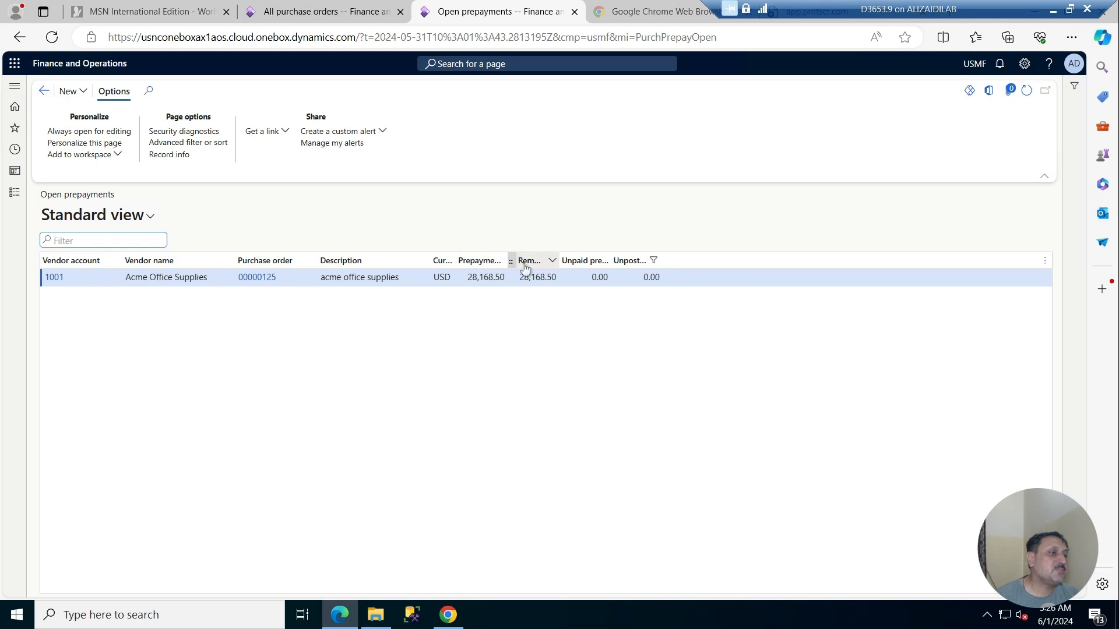
# Widen the amount columns of the open prepayments list so their full headings can be read.
pyautogui.moveTo(513, 260); pyautogui.dragTo(600, 261)
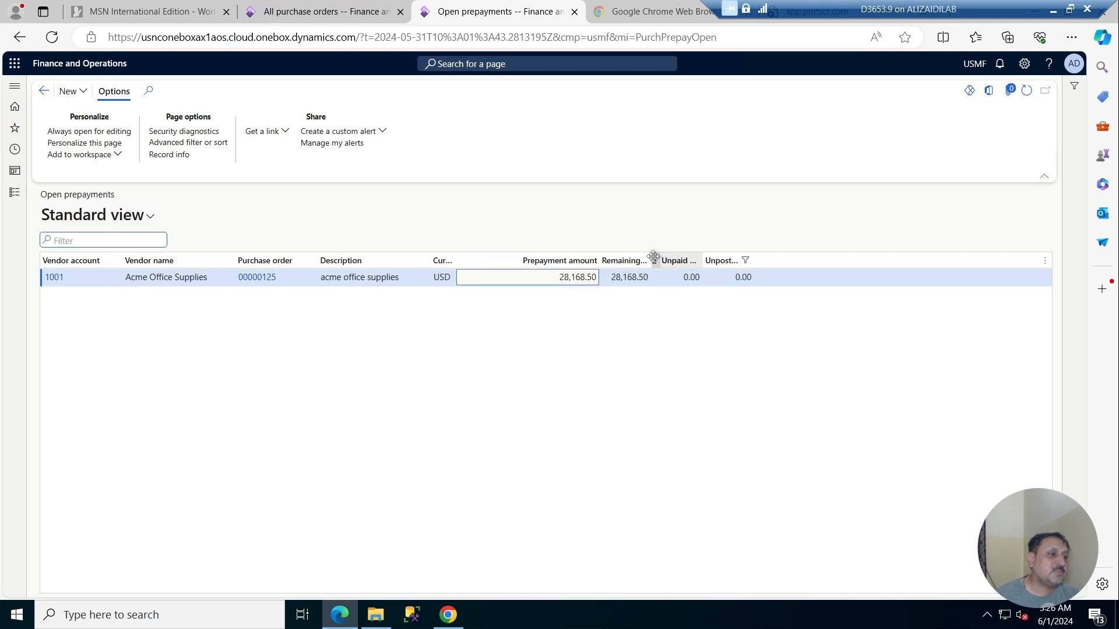
pyautogui.moveTo(653, 257); pyautogui.dragTo(950, 262)
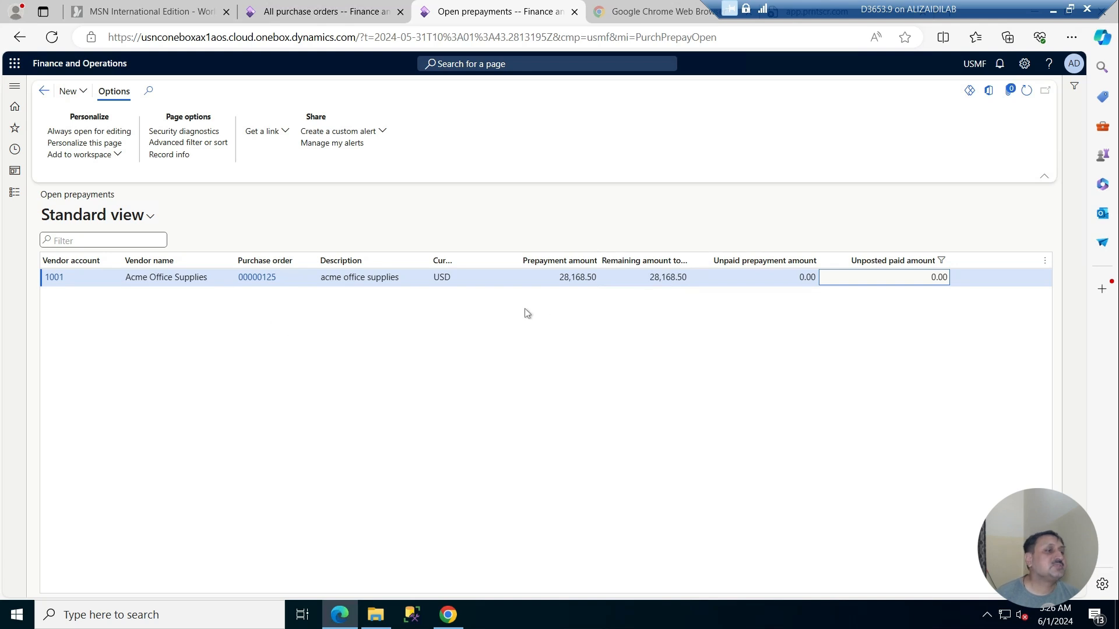
# Open Vendor payments in another duplicate of the purchase order tab, and generate a prepayment invoice from the original order.
pyautogui.rightClick(299, 10)
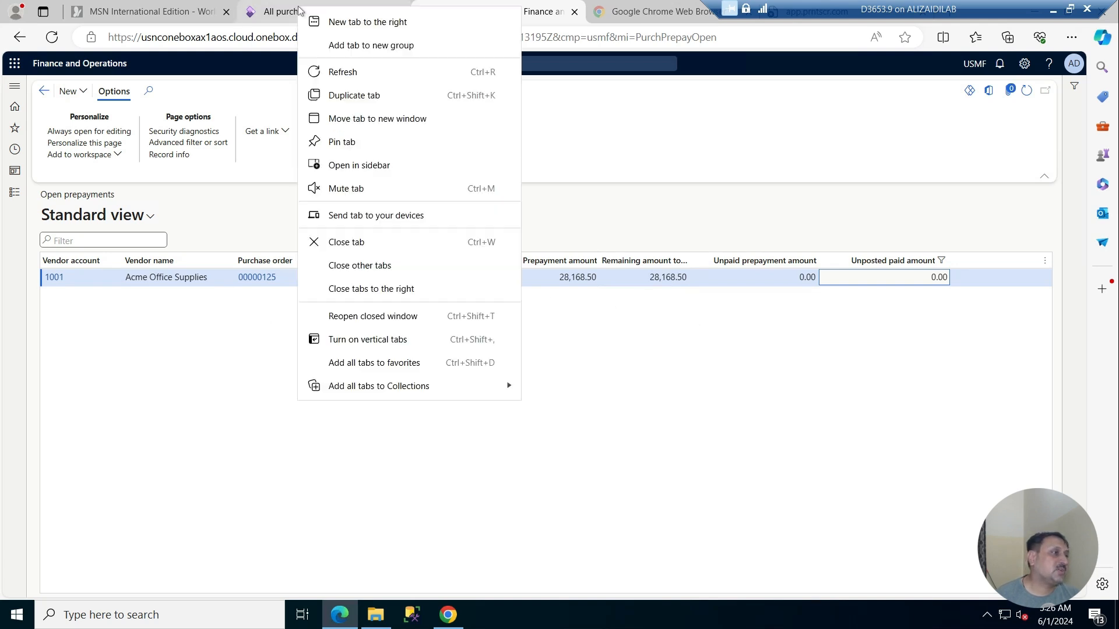
pyautogui.click(365, 98)
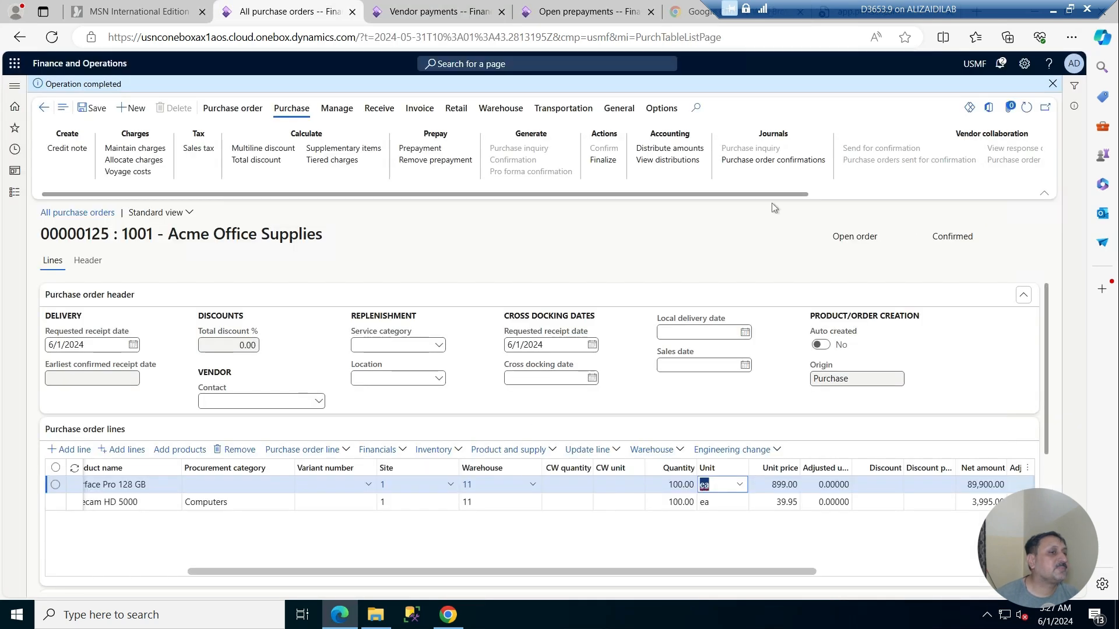
pyautogui.moveTo(771, 195); pyautogui.dragTo(454, 178)
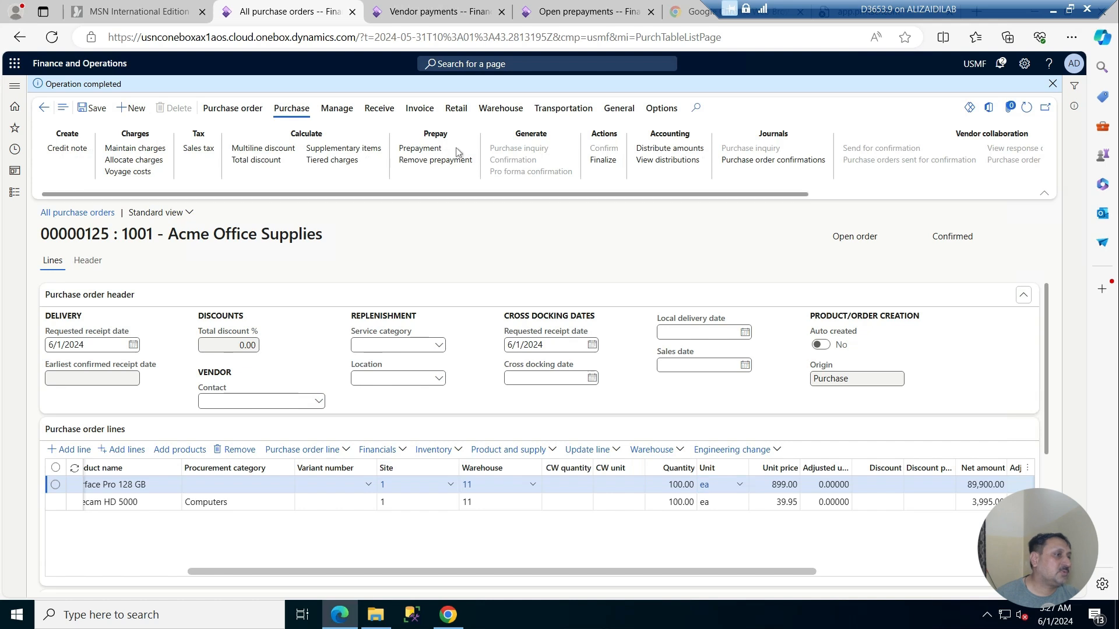
pyautogui.click(419, 107)
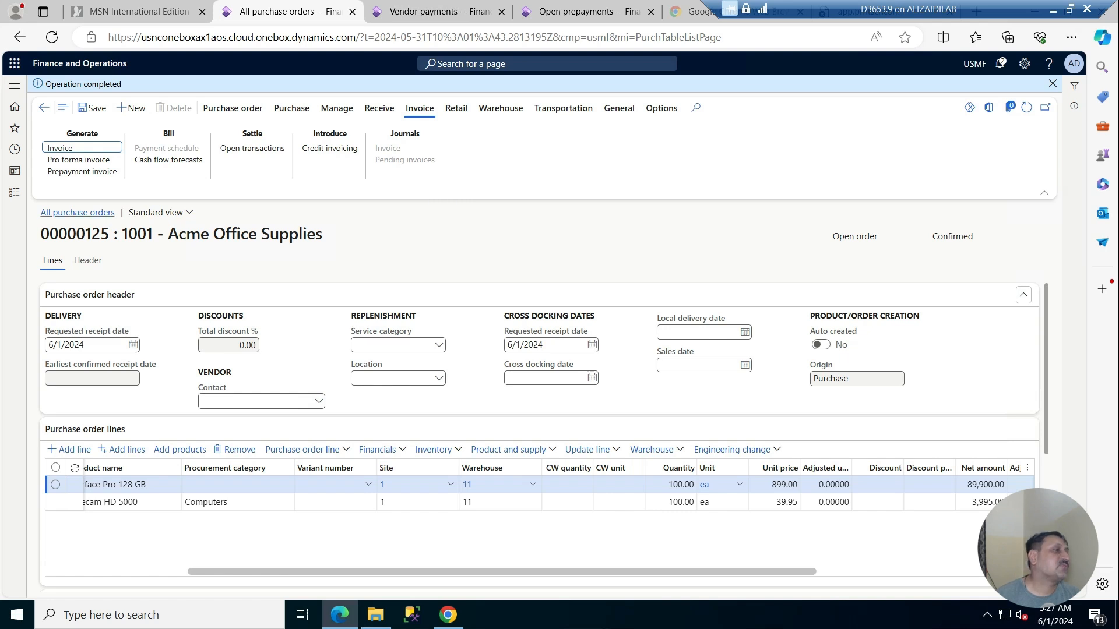
pyautogui.click(82, 172)
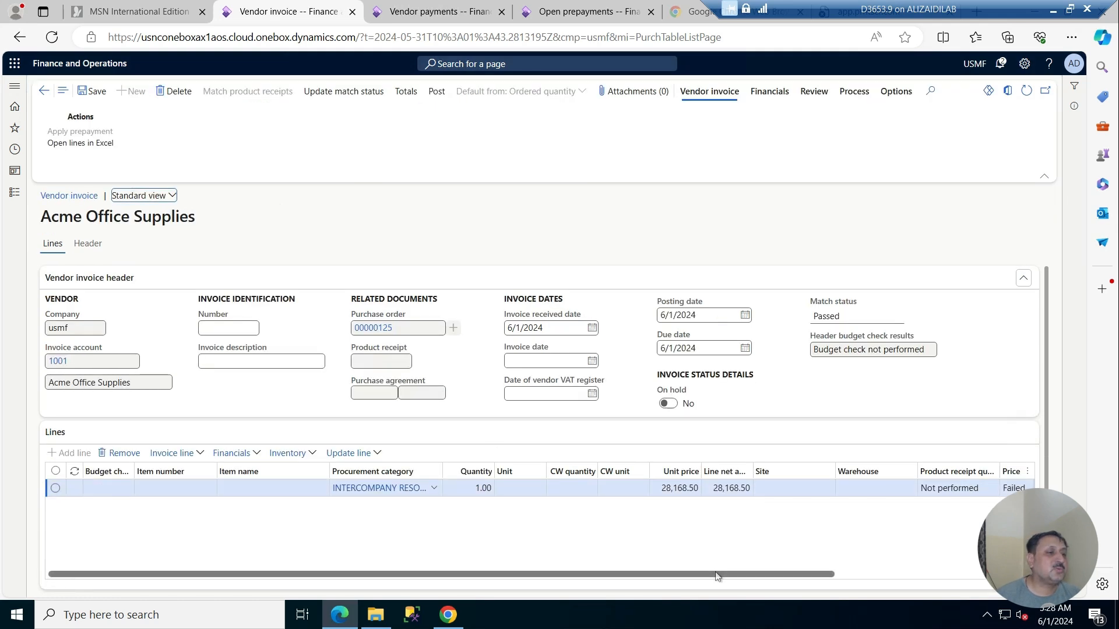
# Set the prepayment invoice's invoice date to 6/1/2024 and its number to 0007.
pyautogui.moveTo(717, 577); pyautogui.dragTo(375, 576)
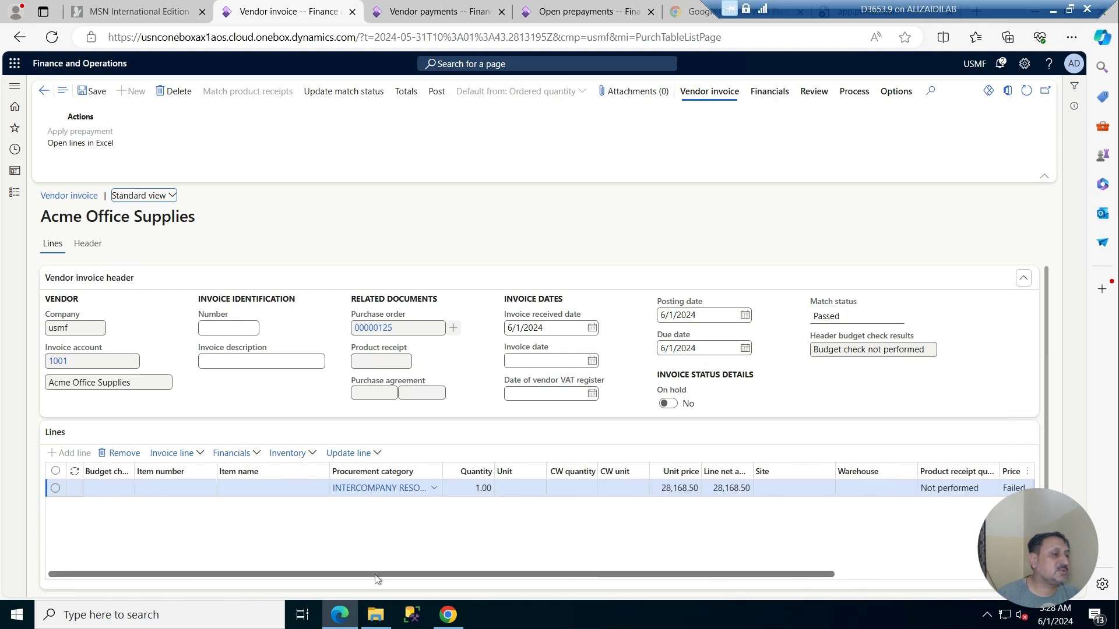
pyautogui.click(592, 361)
pyautogui.click(629, 425)
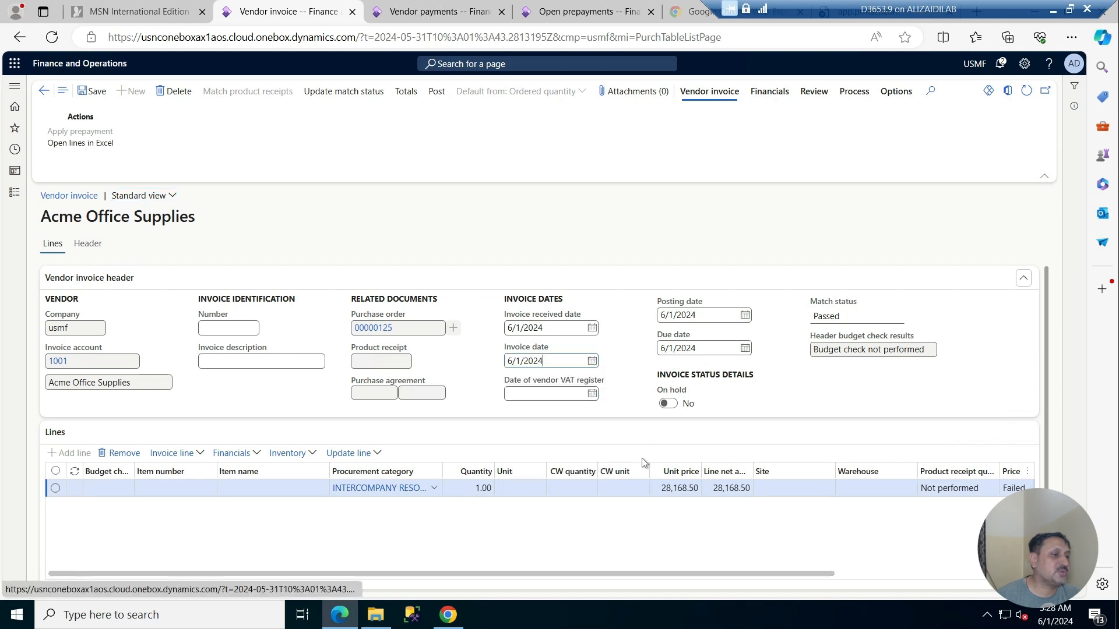
pyautogui.click(228, 328)
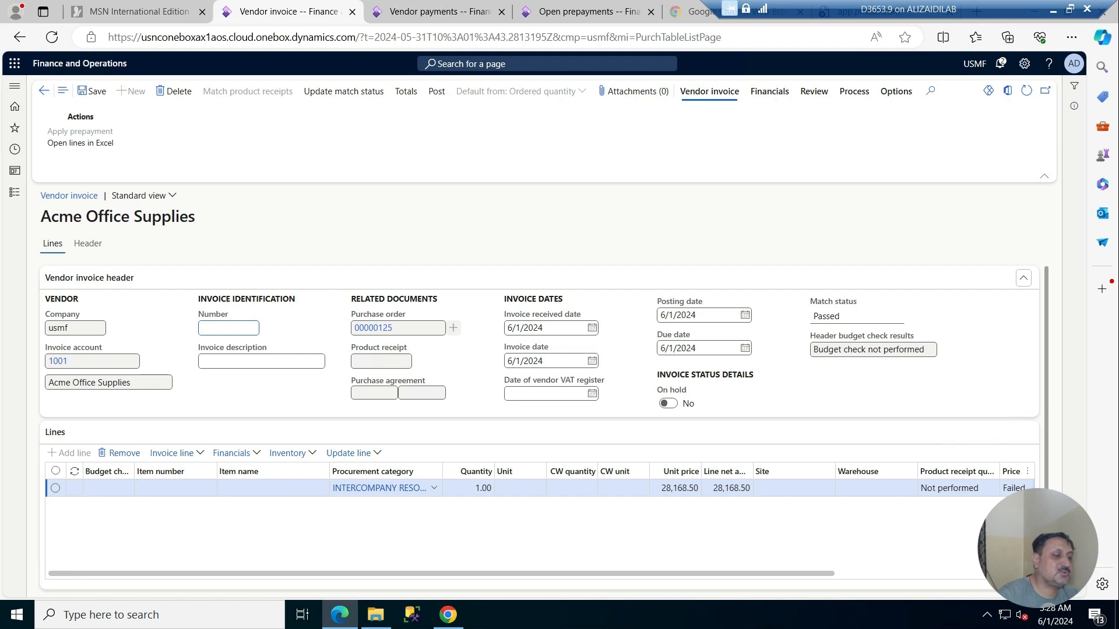
pyautogui.write('0007')
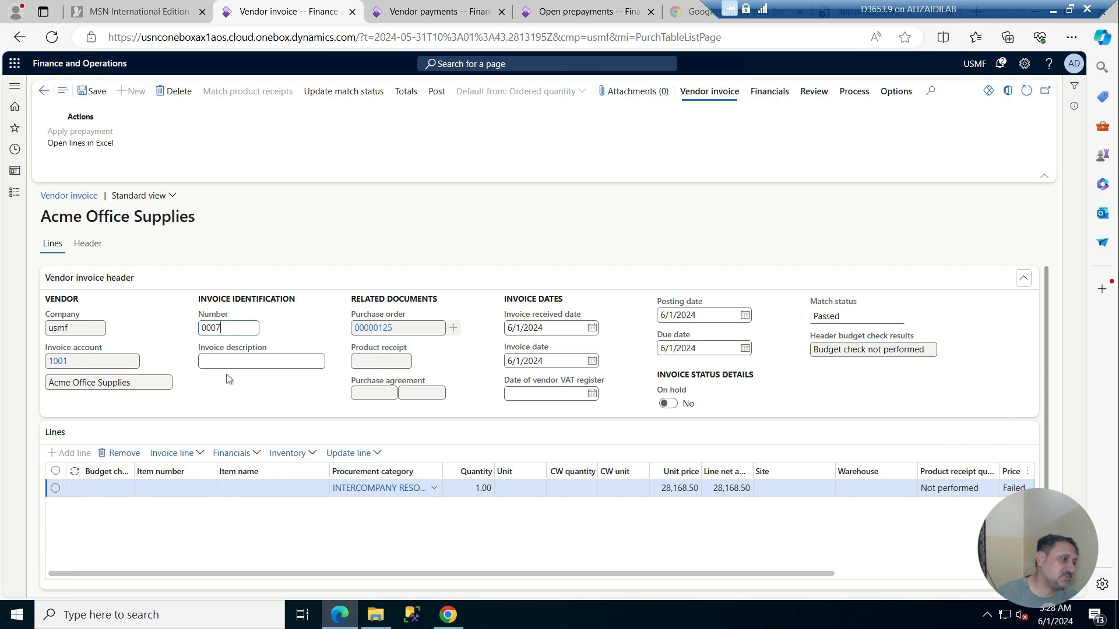
pyautogui.press('Tab')
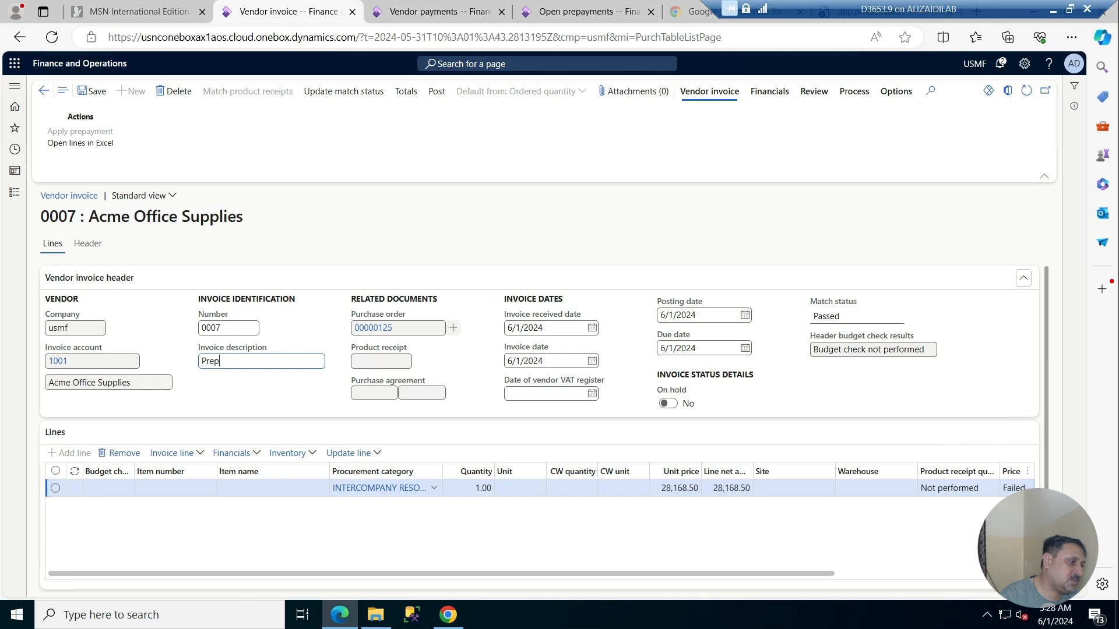
# Enter "Prepayment" as the invoice description and post the prepayment invoice.
pyautogui.write('Prepaymen')
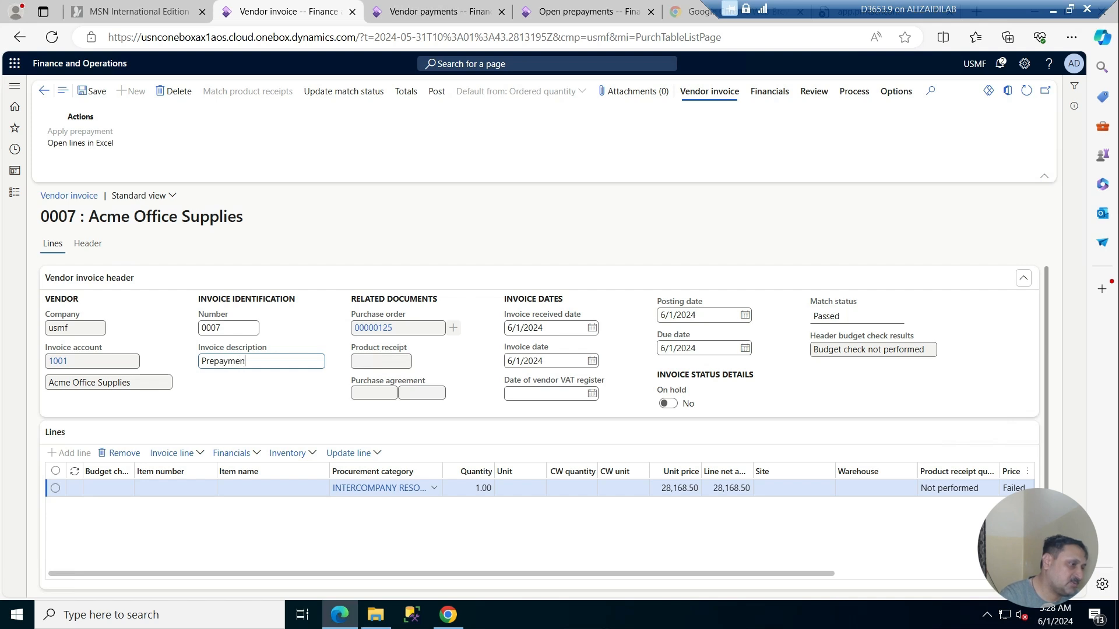
pyautogui.write('t')
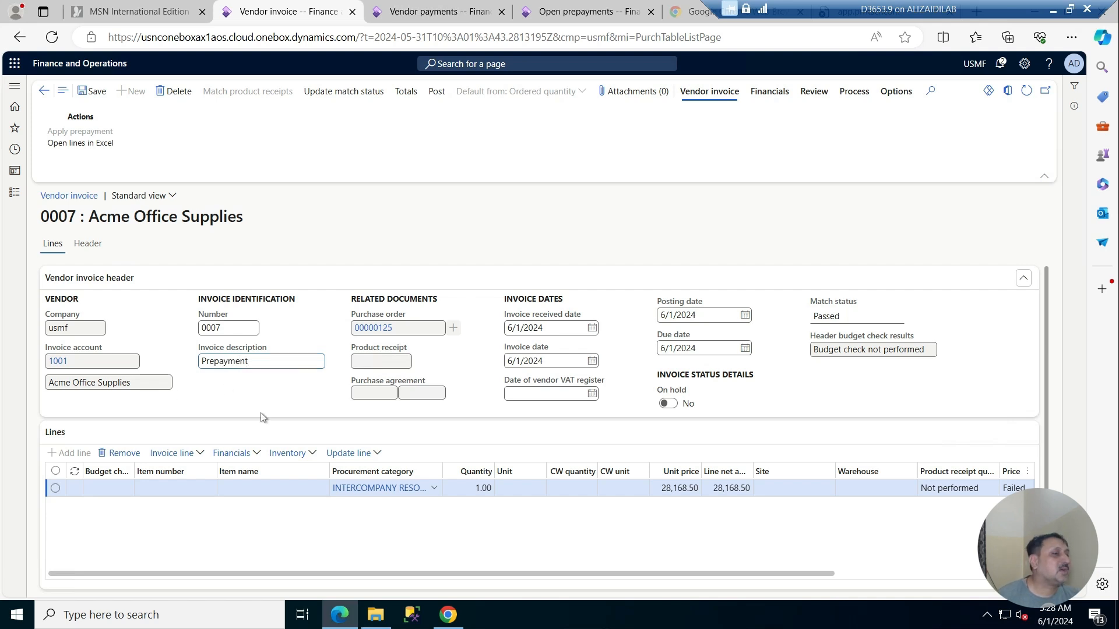
pyautogui.click(216, 327)
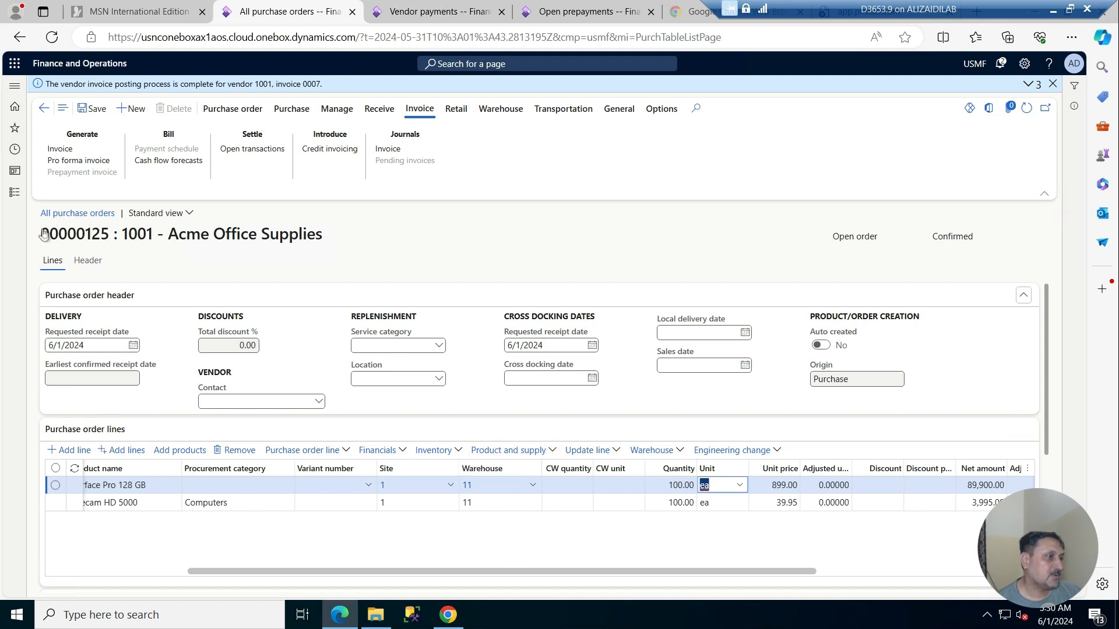
# Refresh the open prepayments list and check the amounts for the Acme Office Supplies prepayment.
pyautogui.click(576, 12)
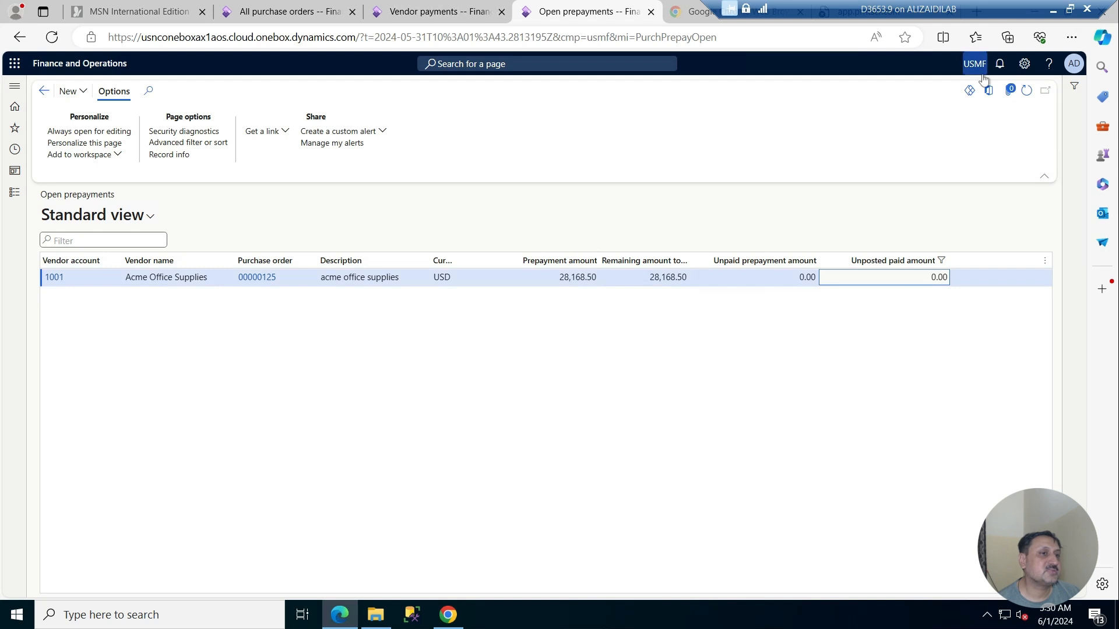
pyautogui.click(1026, 91)
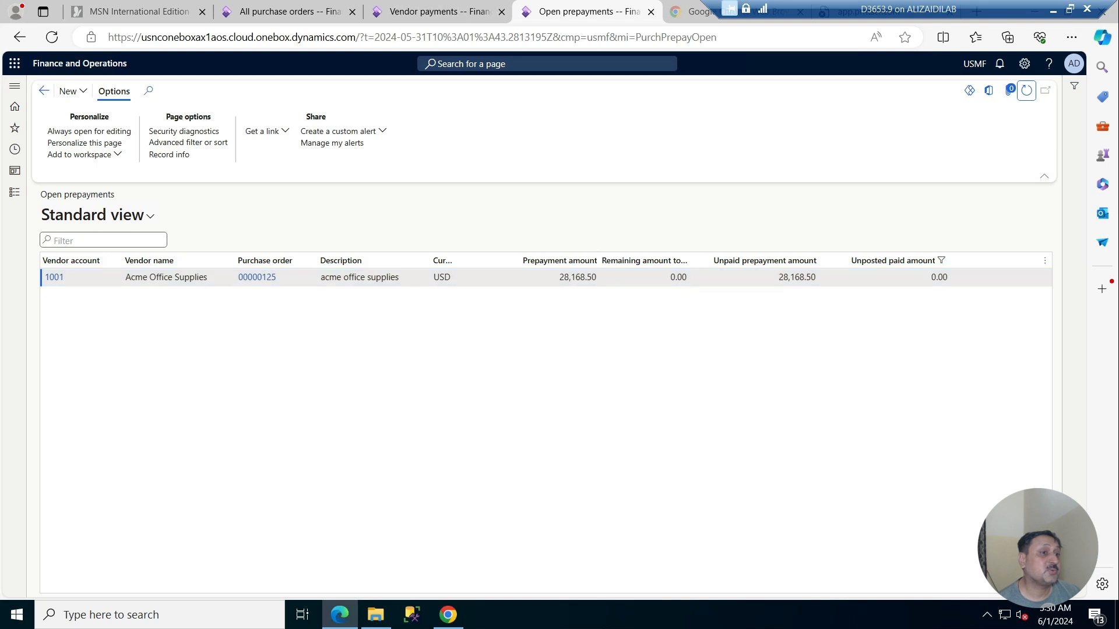
pyautogui.click(868, 279)
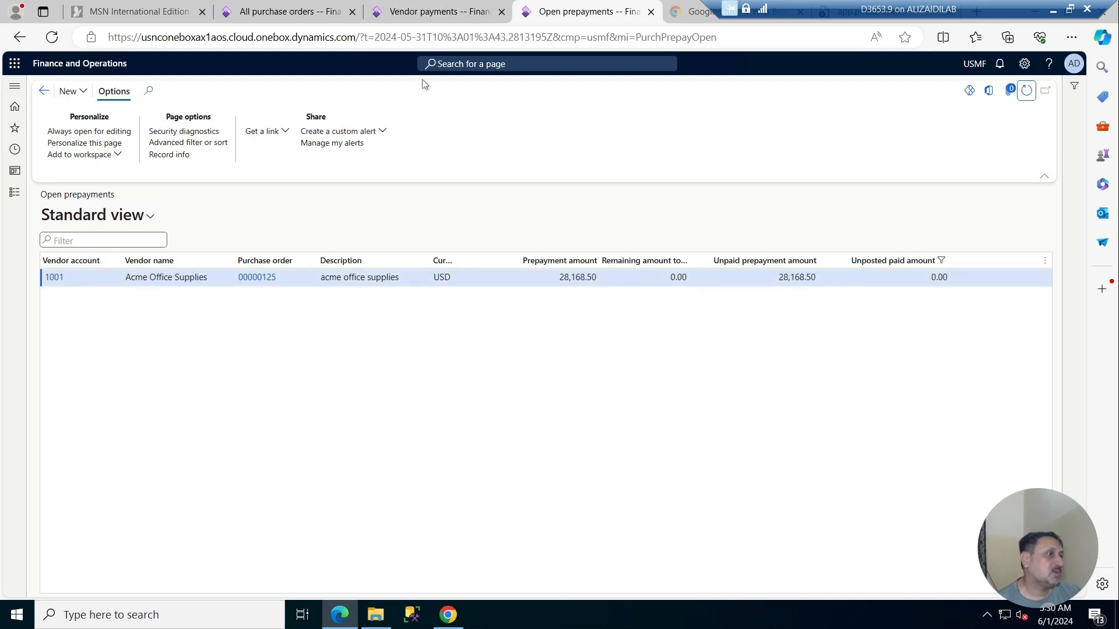
# Create a new vendor payment journal with the name VendPay and open its lines.
pyautogui.click(432, 18)
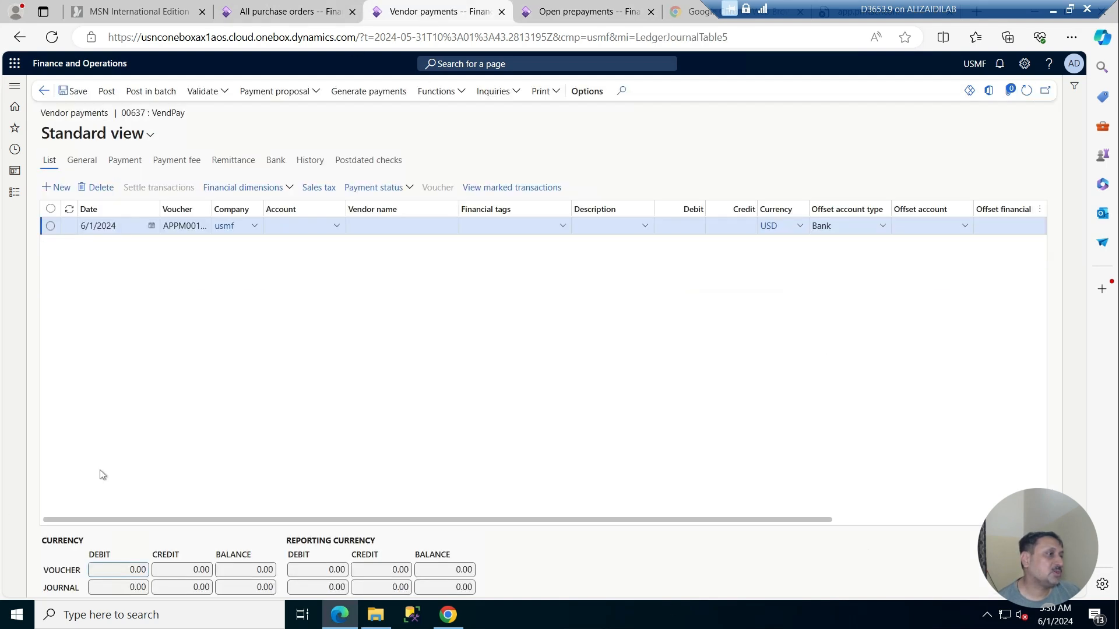
pyautogui.click(15, 192)
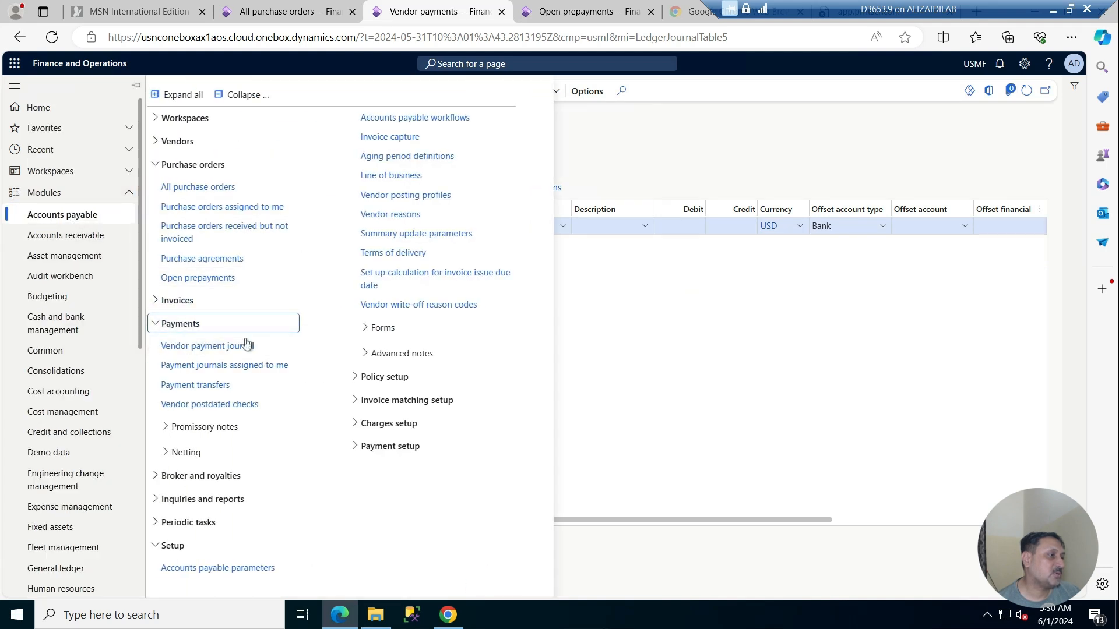
pyautogui.click(208, 346)
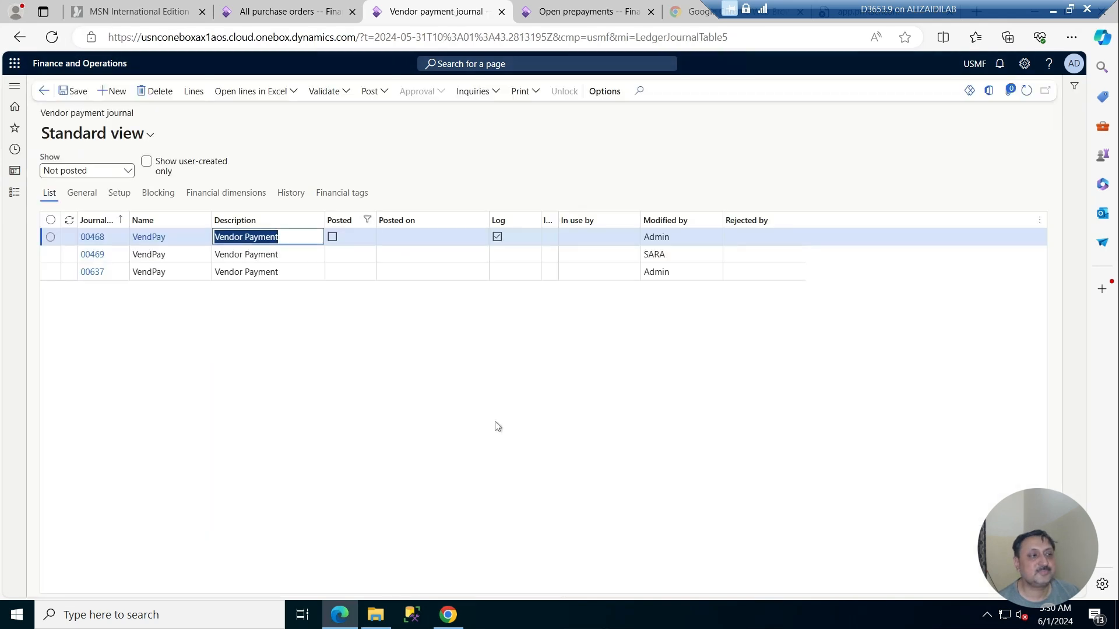
pyautogui.click(122, 92)
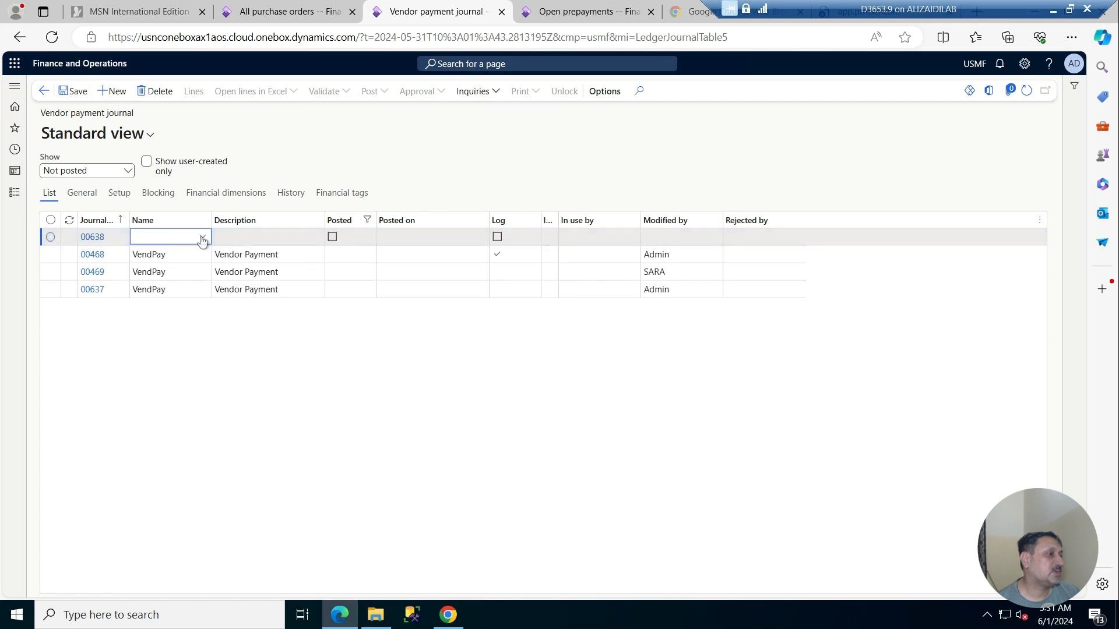
pyautogui.click(202, 239)
pyautogui.click(150, 271)
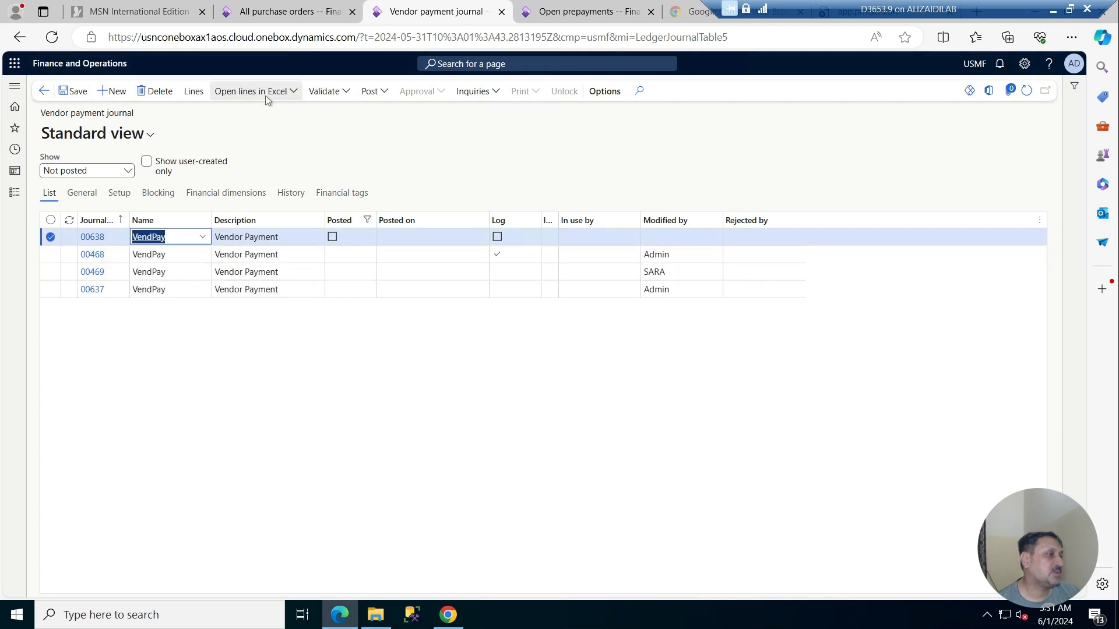
pyautogui.click(194, 92)
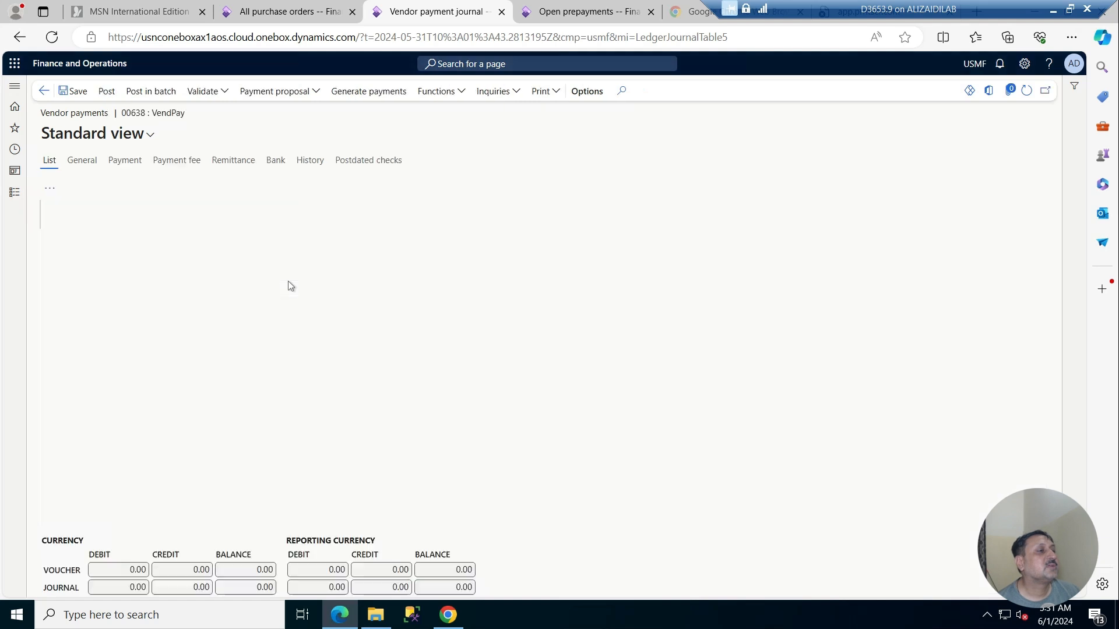
# Select Acme Office Supplies as the payment line's vendor and mark its prepayment invoice 0007 for settlement.
pyautogui.click(336, 226)
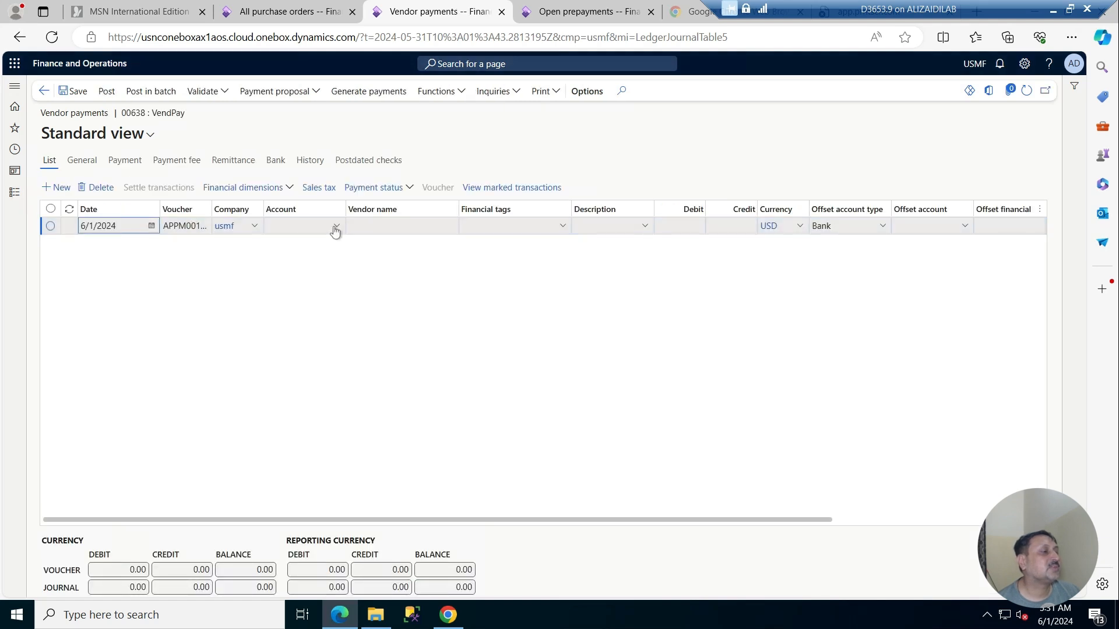
pyautogui.click(291, 259)
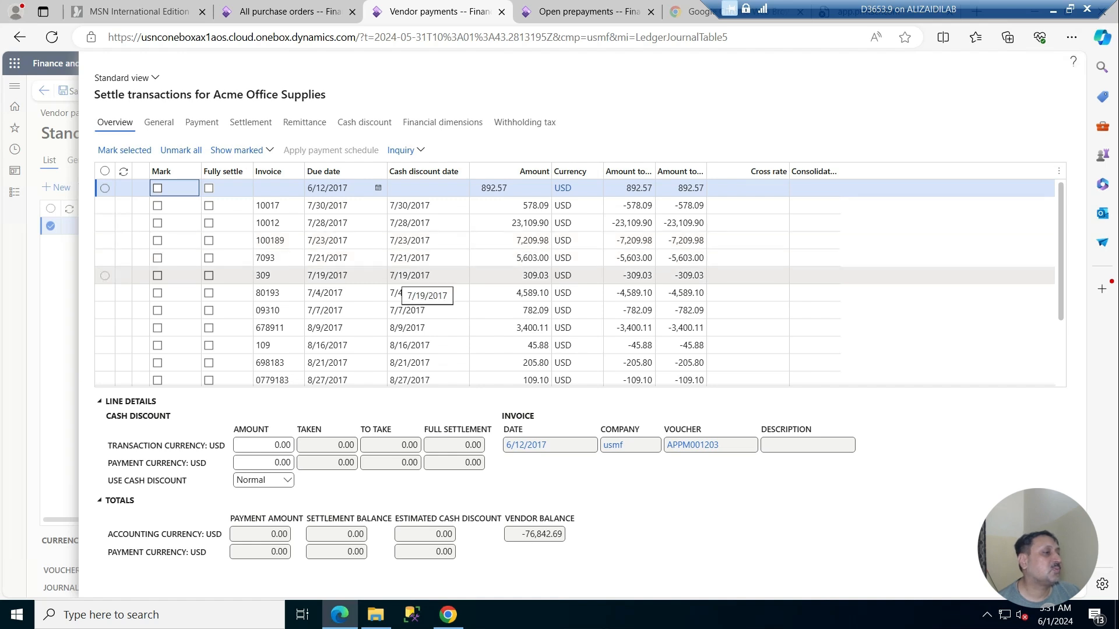
pyautogui.click(600, 22)
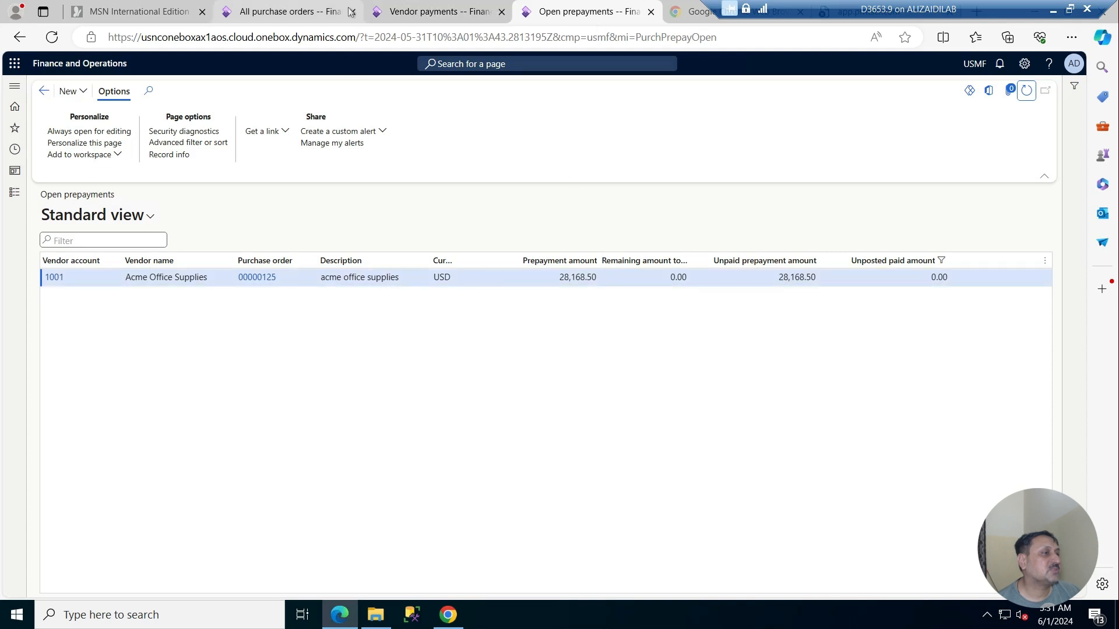
pyautogui.click(405, 13)
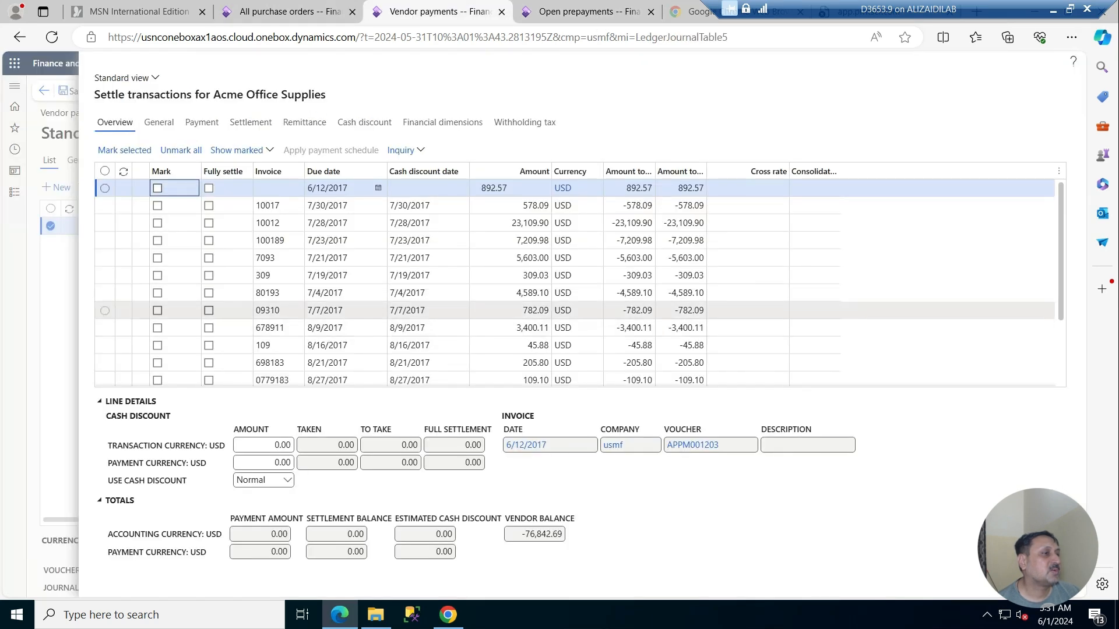
pyautogui.scroll(-3, 487, 326)
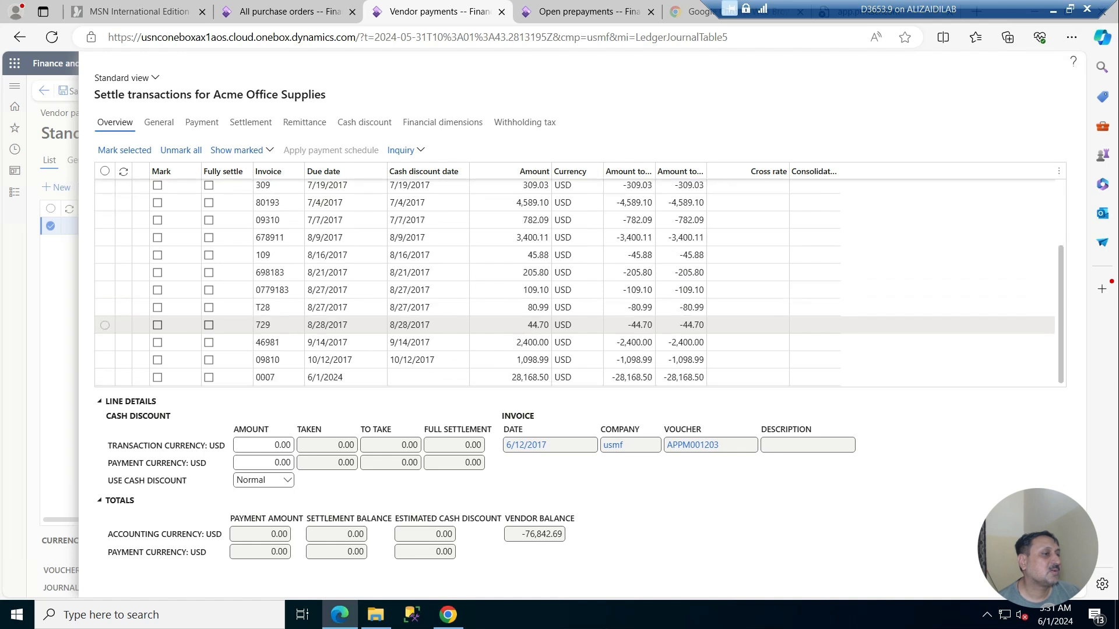
pyautogui.click(157, 377)
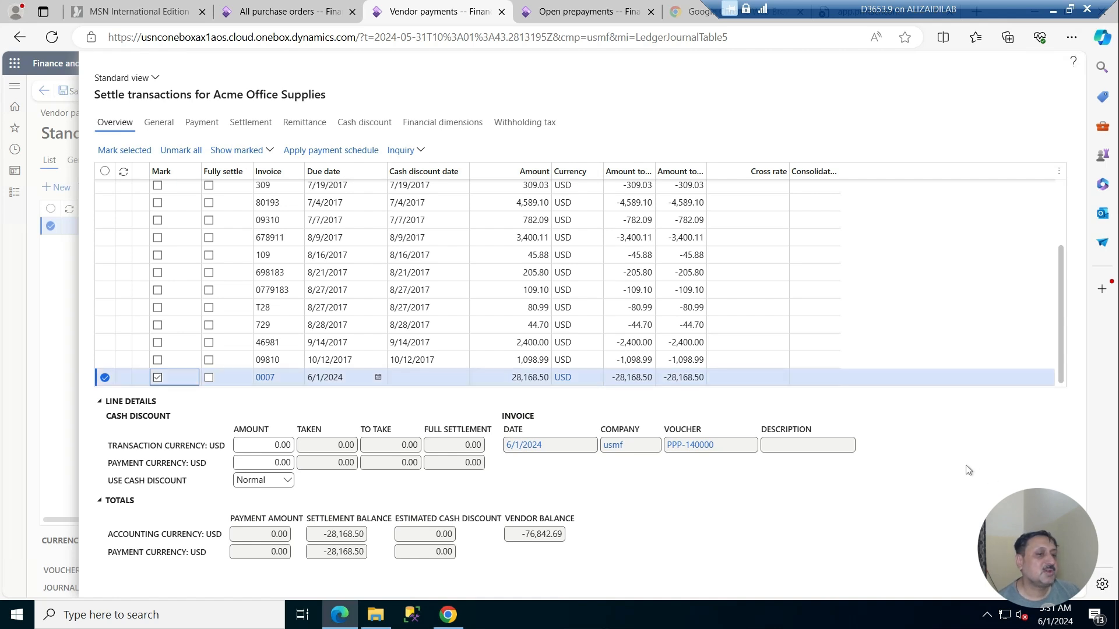
pyautogui.click(1015, 579)
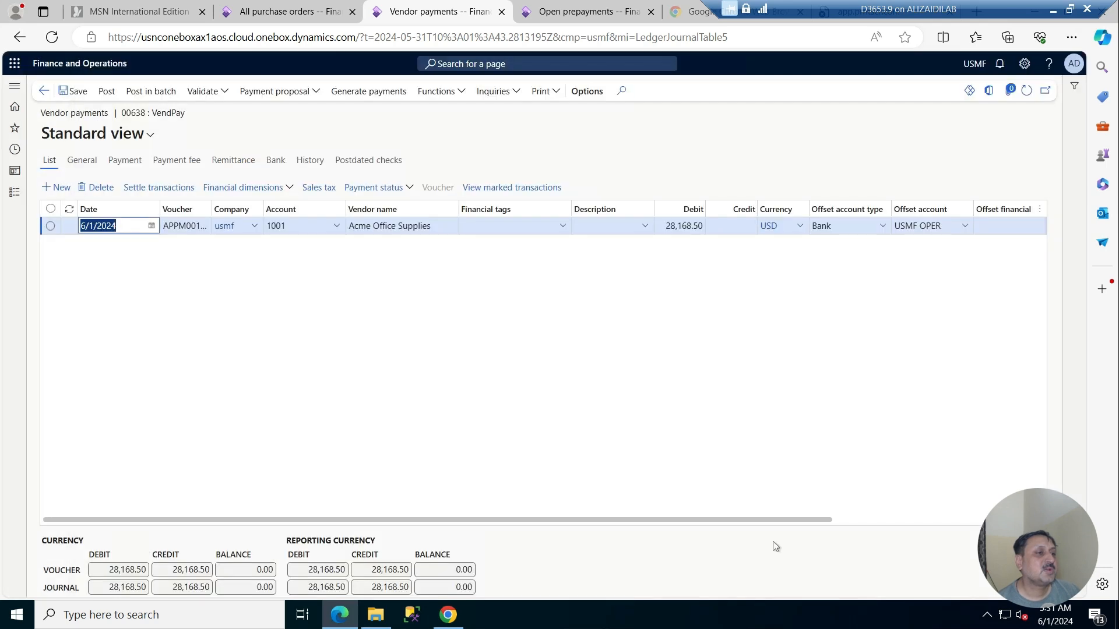
# Post the vendor payment journal and refresh the open prepayments list.
pyautogui.moveTo(803, 519); pyautogui.dragTo(1017, 520)
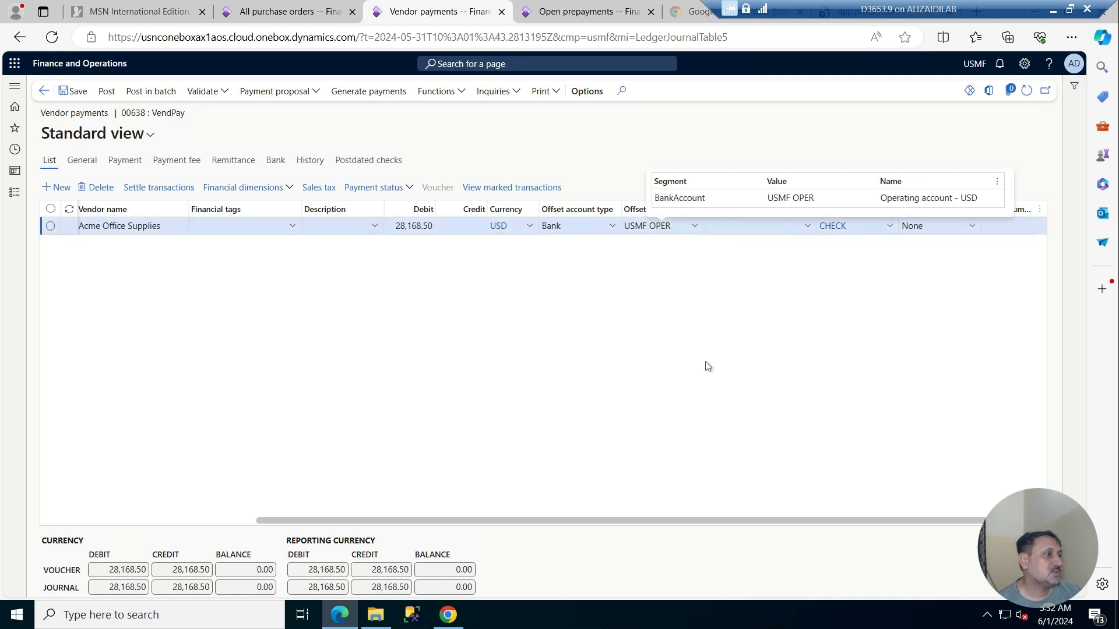
pyautogui.click(106, 93)
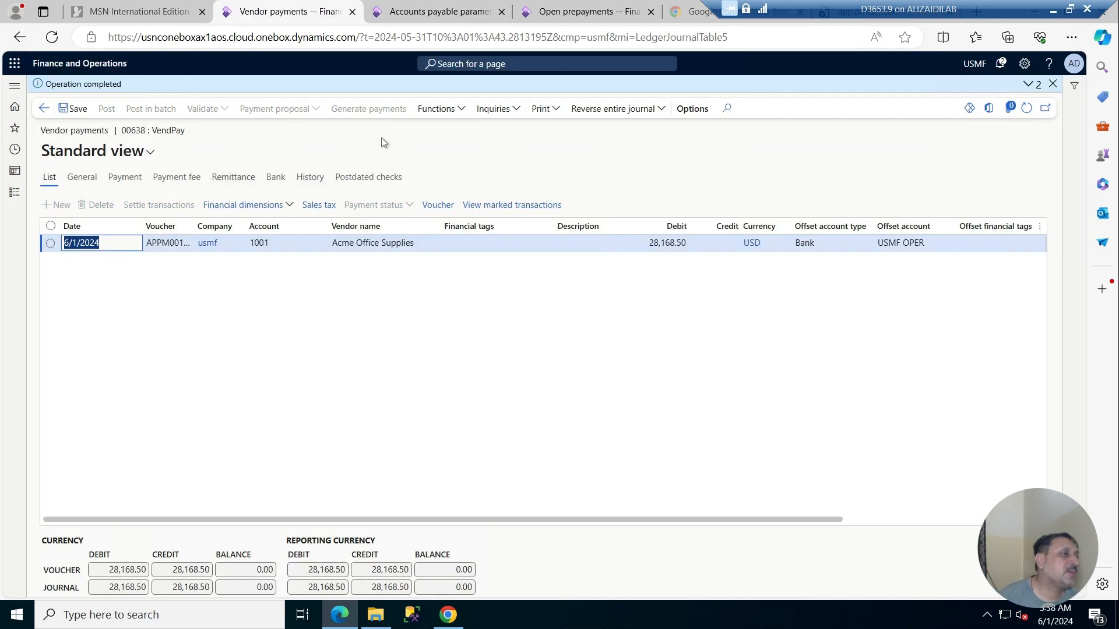
pyautogui.click(584, 12)
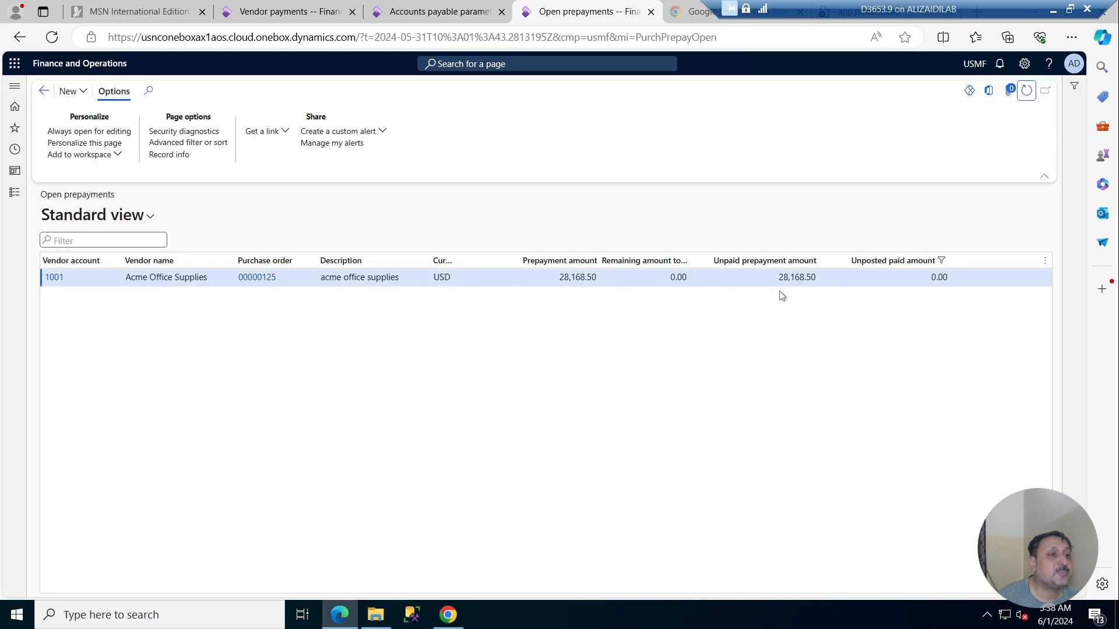
pyautogui.click(1024, 95)
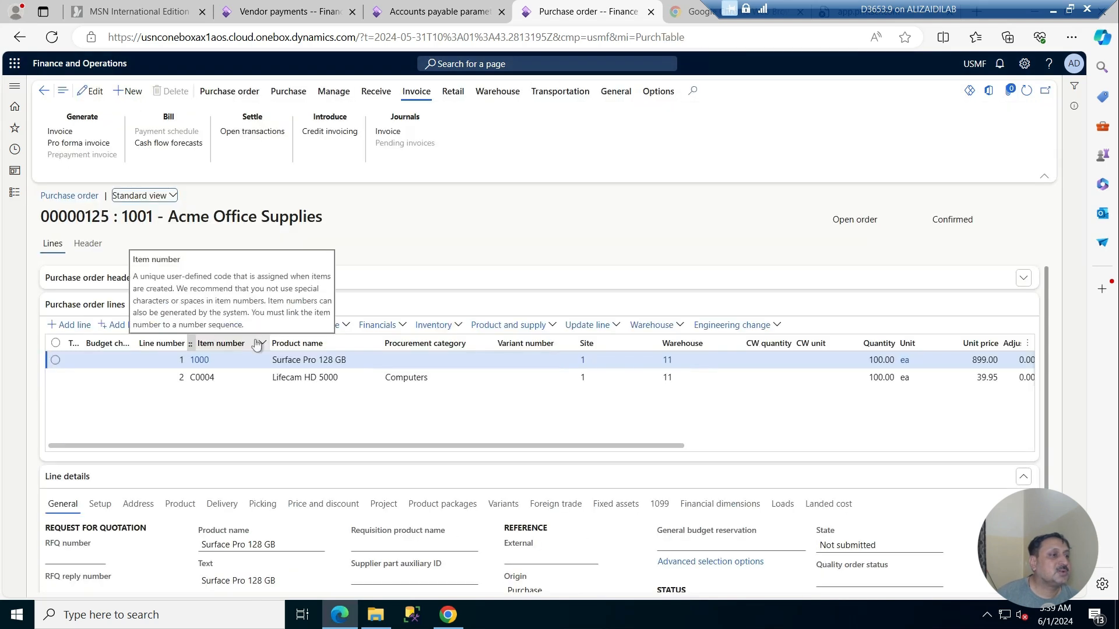
# Register 50 units of the Surface Pro 128 GB purchase order line, confirm the registration, and return to the order.
pyautogui.moveTo(662, 447); pyautogui.dragTo(1021, 457)
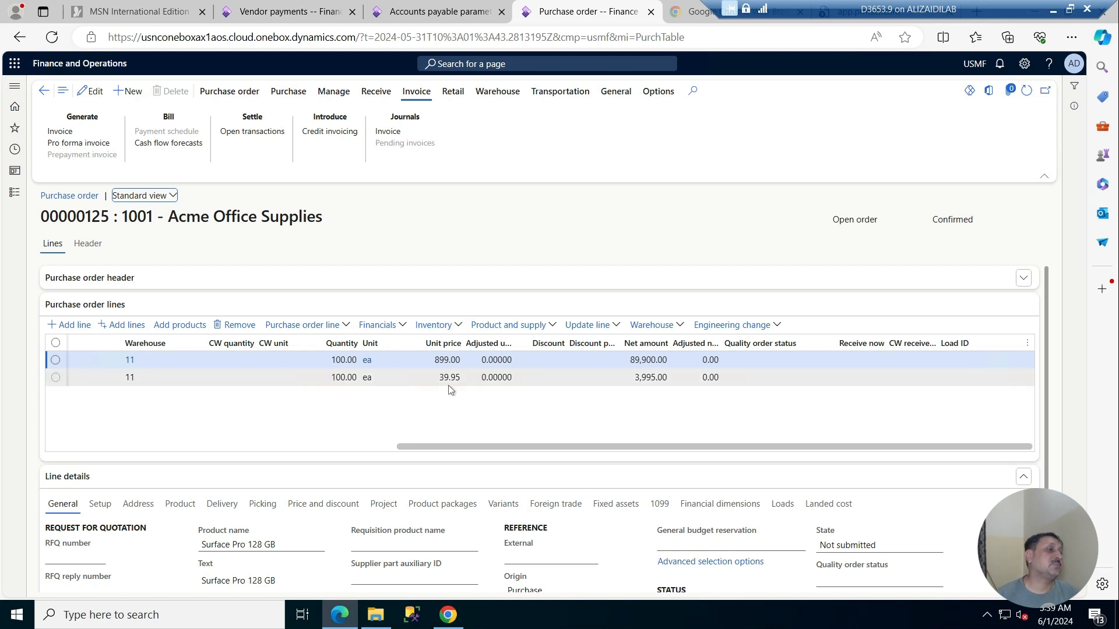
pyautogui.click(616, 325)
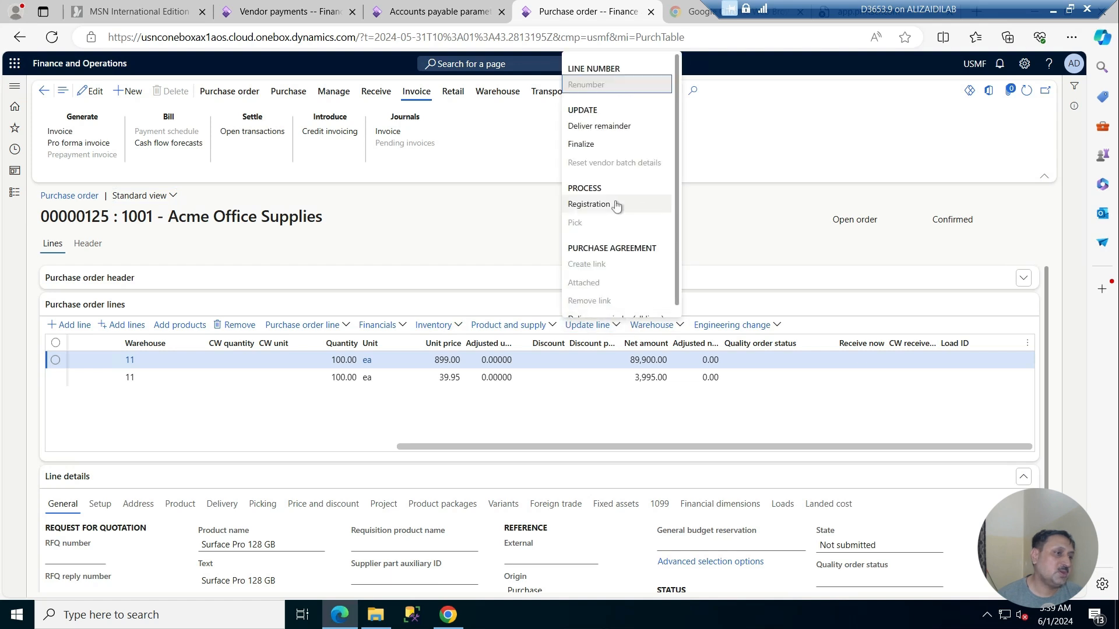
pyautogui.click(617, 203)
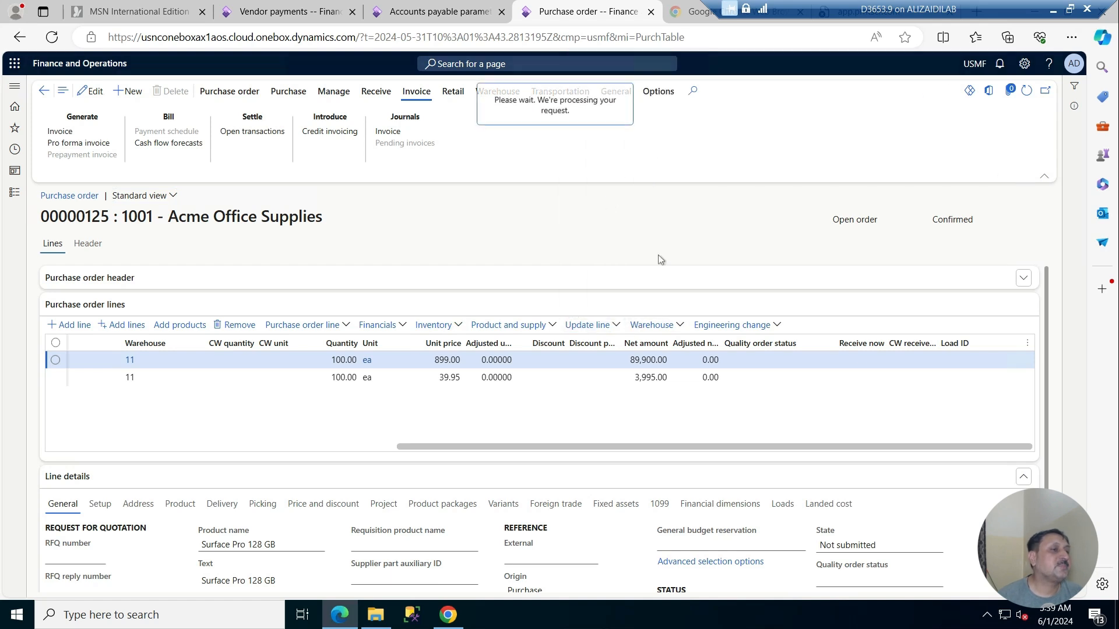
pyautogui.click(187, 259)
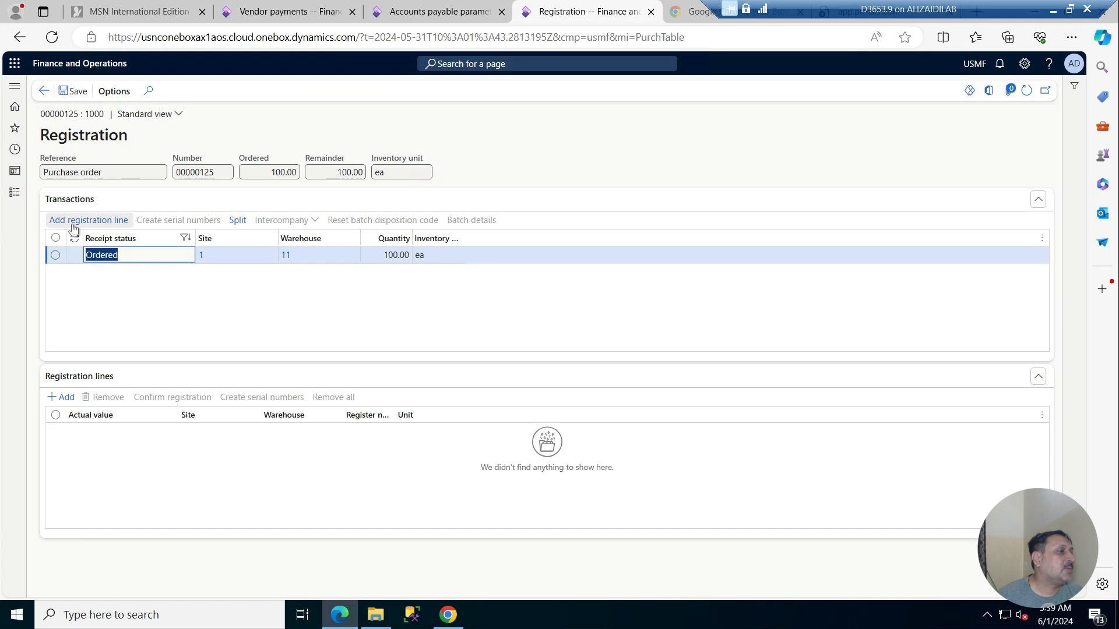
pyautogui.click(87, 220)
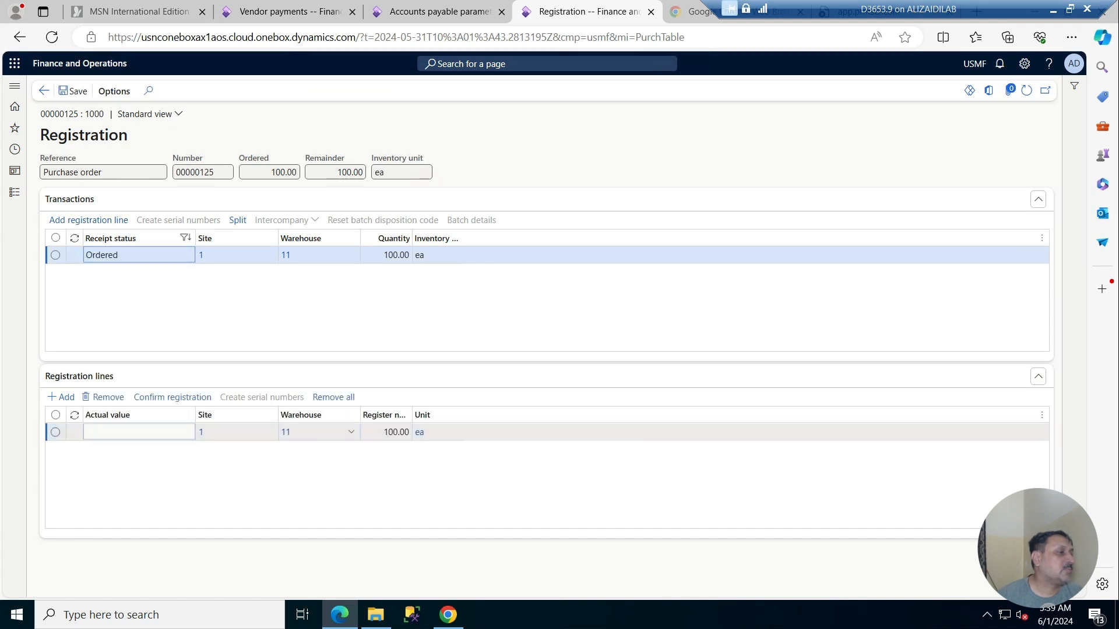
pyautogui.click(401, 432)
pyautogui.write('5')
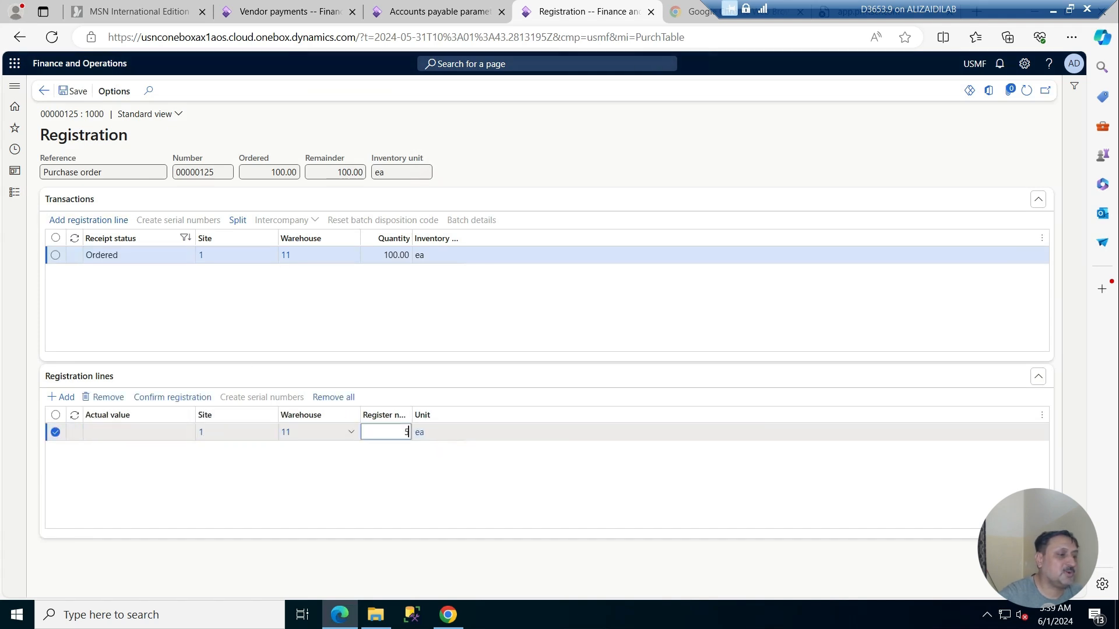
pyautogui.write('0')
pyautogui.click(74, 92)
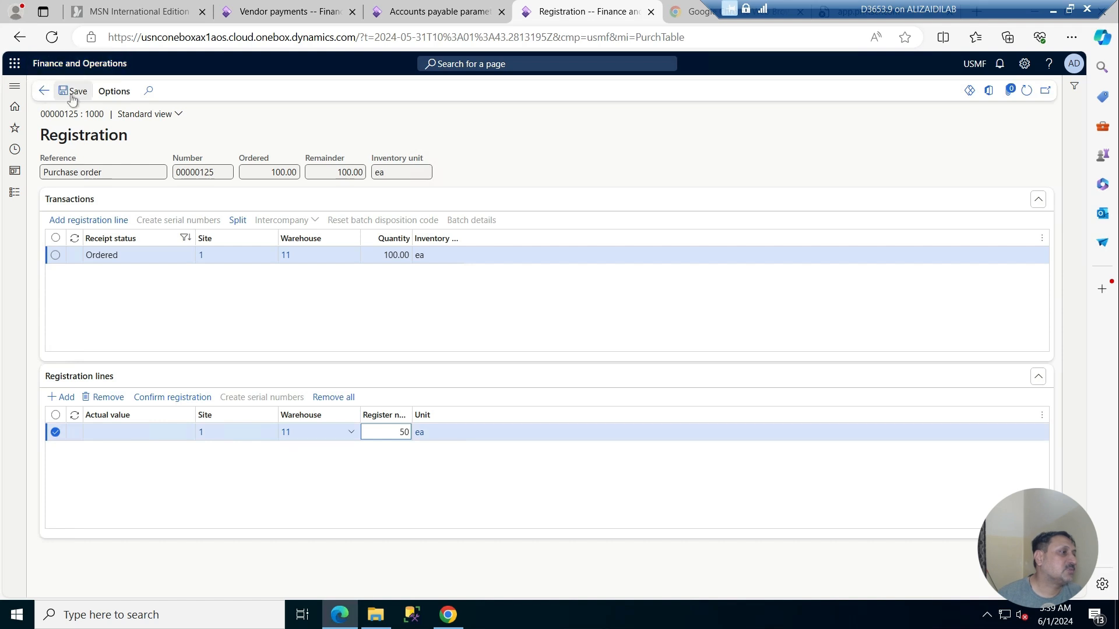
pyautogui.click(163, 399)
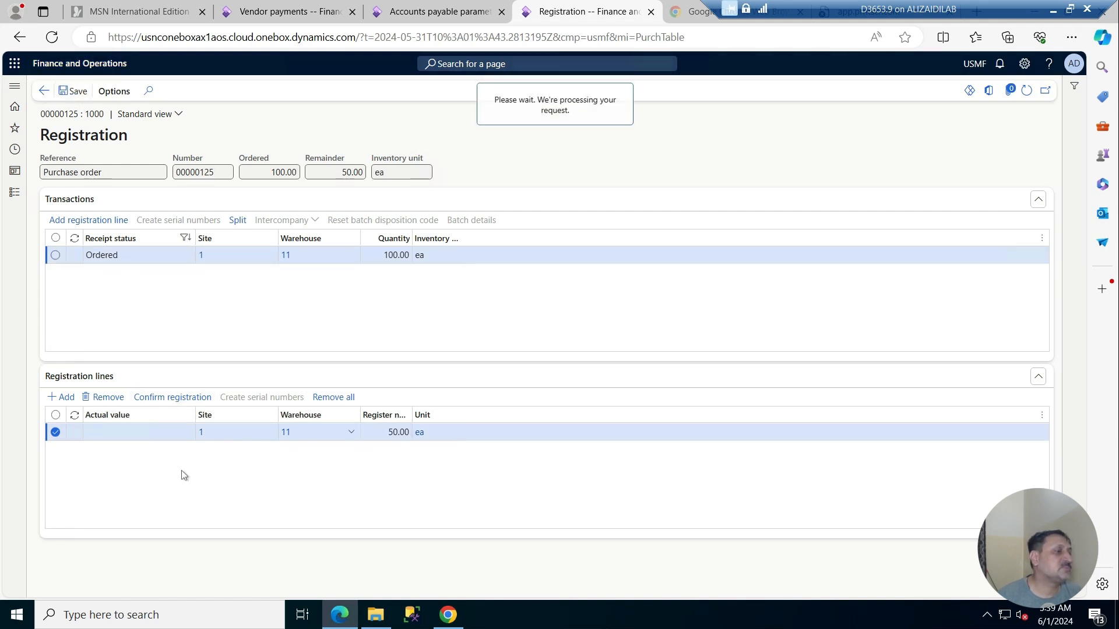
pyautogui.click(44, 91)
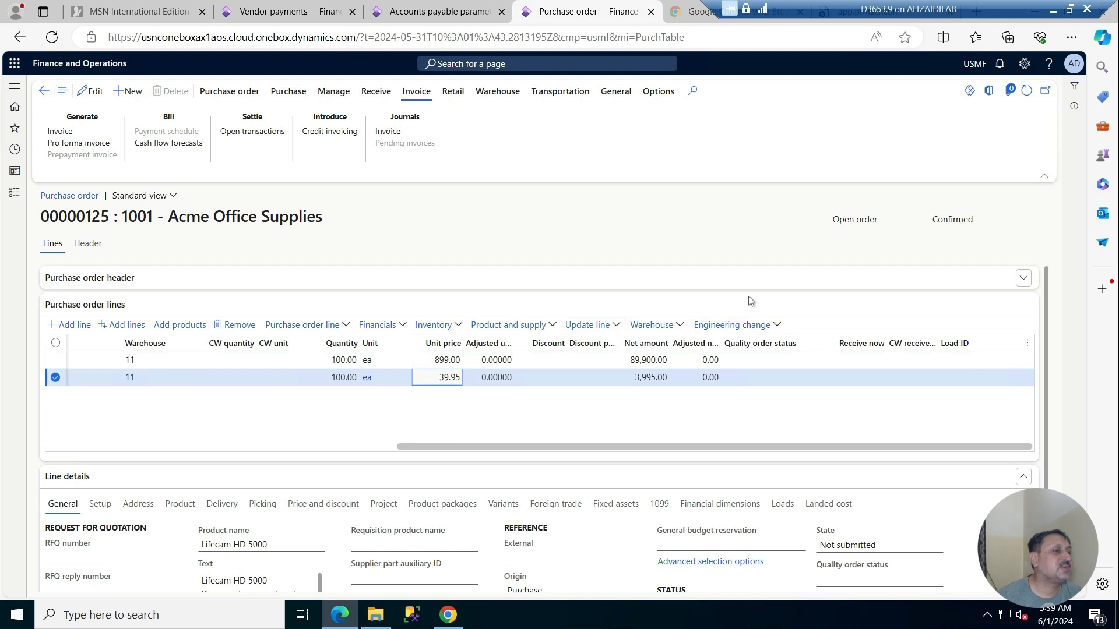
# Register 50 units of the Lifecam HD 5000 line, confirm the registration, and return to the purchase order.
pyautogui.click(617, 328)
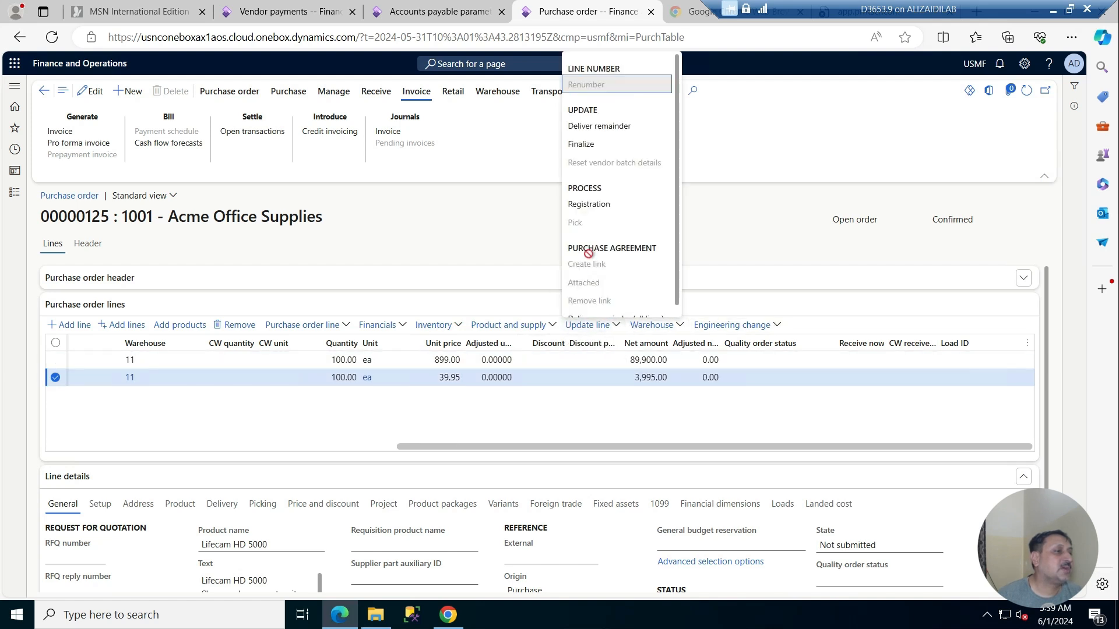
pyautogui.click(591, 206)
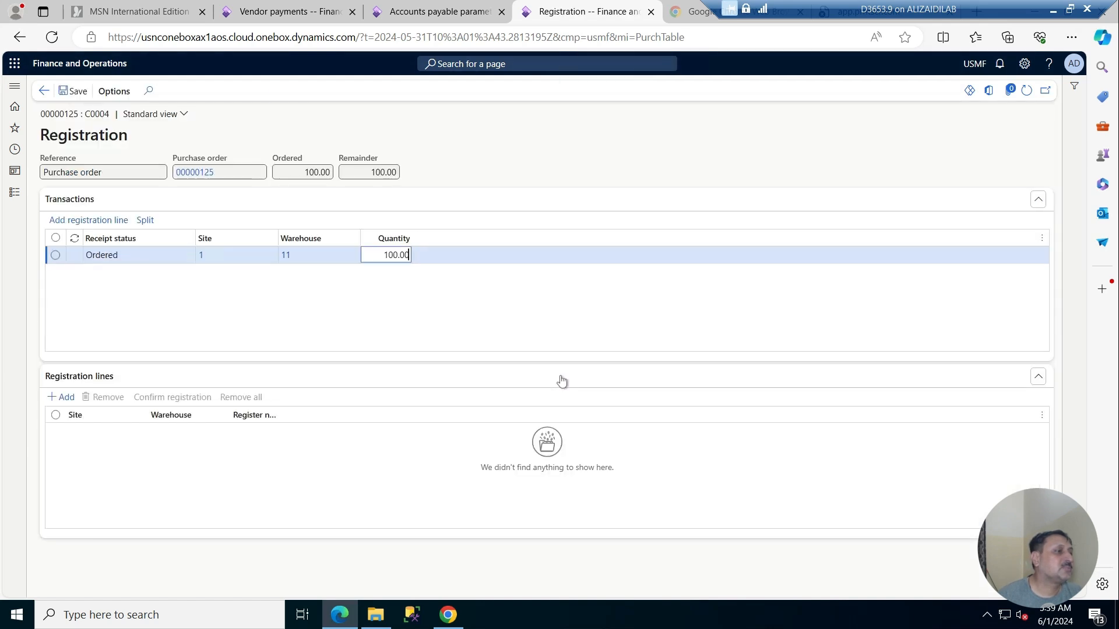
pyautogui.click(70, 221)
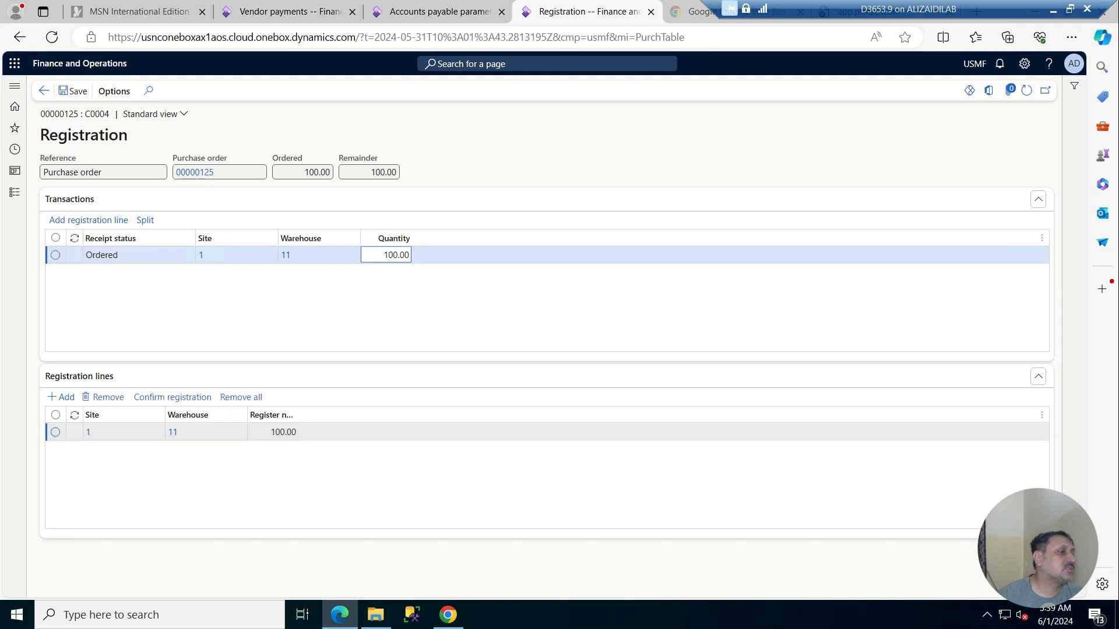
pyautogui.write('5')
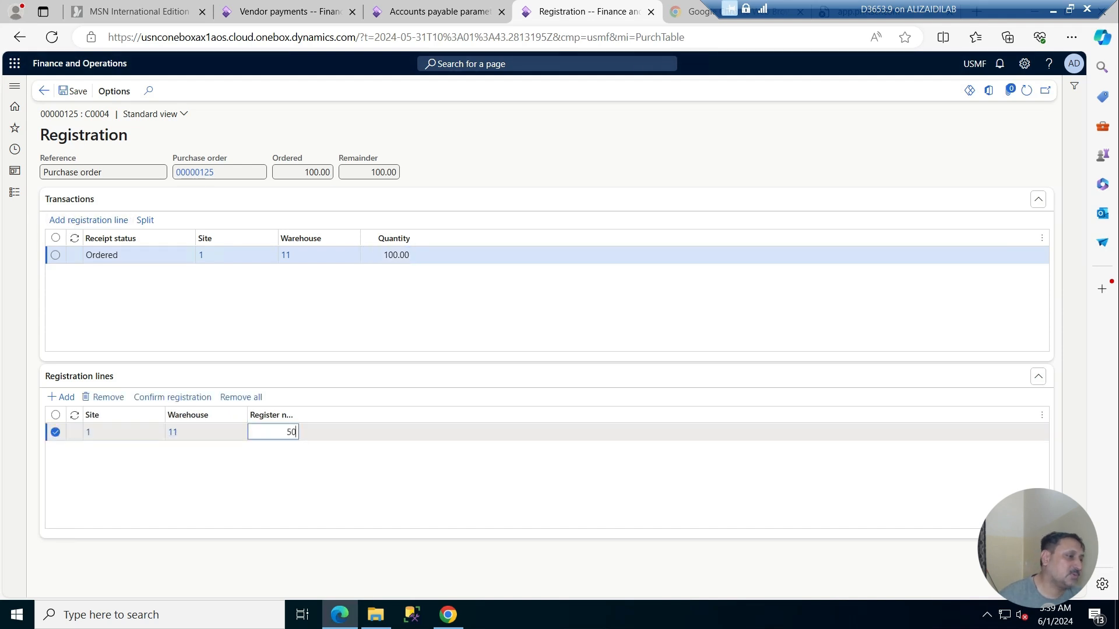
pyautogui.write('0')
pyautogui.click(172, 397)
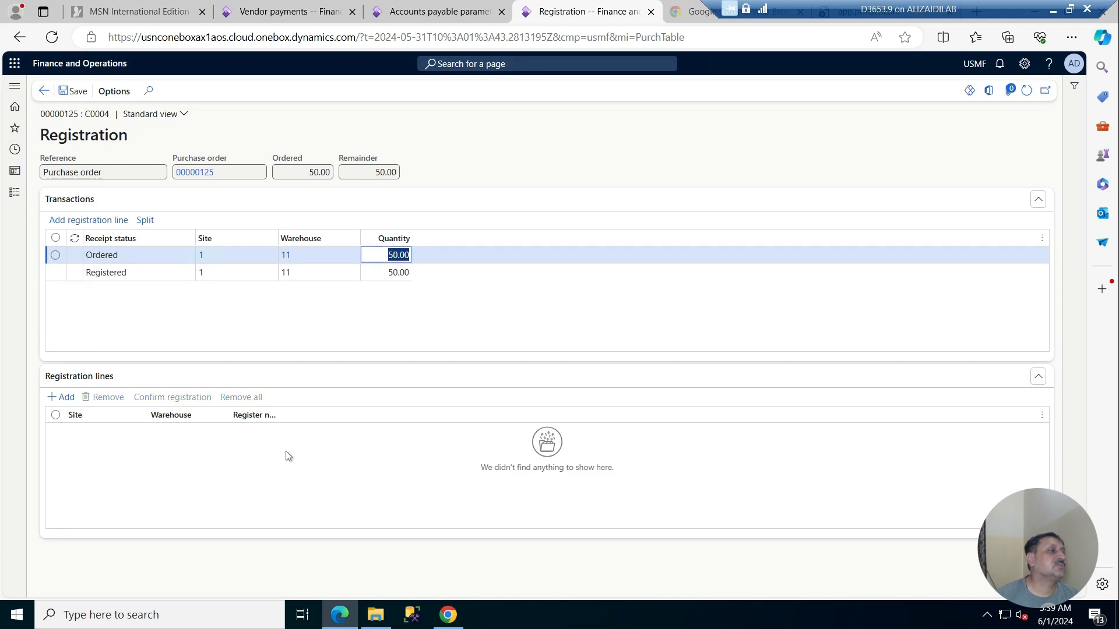
pyautogui.click(43, 91)
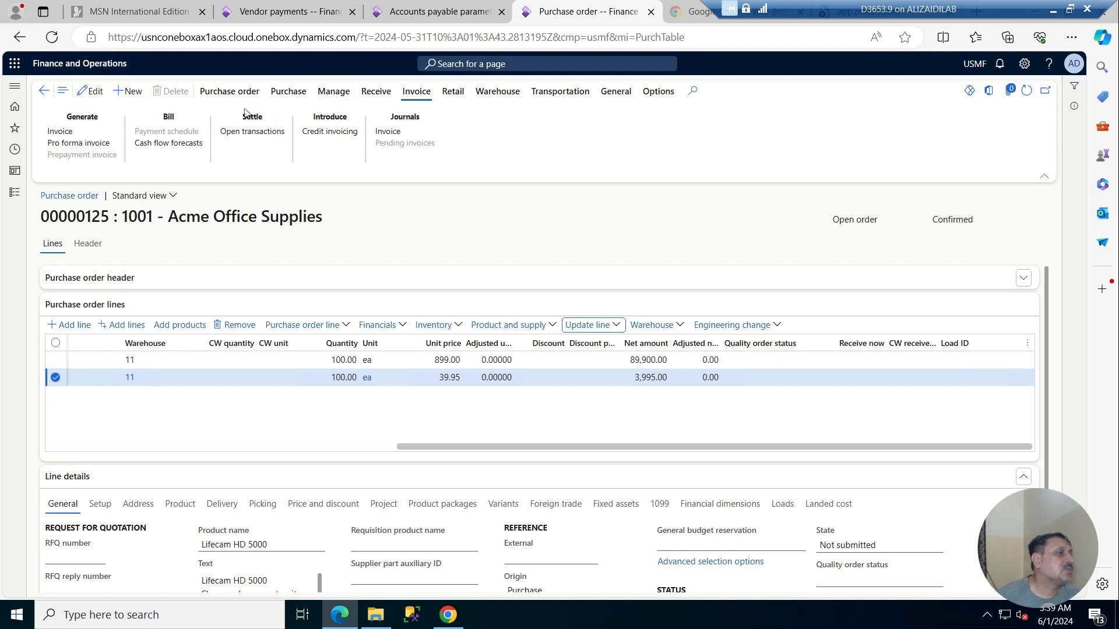
# Start a product receipt for the Acme Office Supplies purchase order and enter R001 as the product receipt number.
pyautogui.click(373, 92)
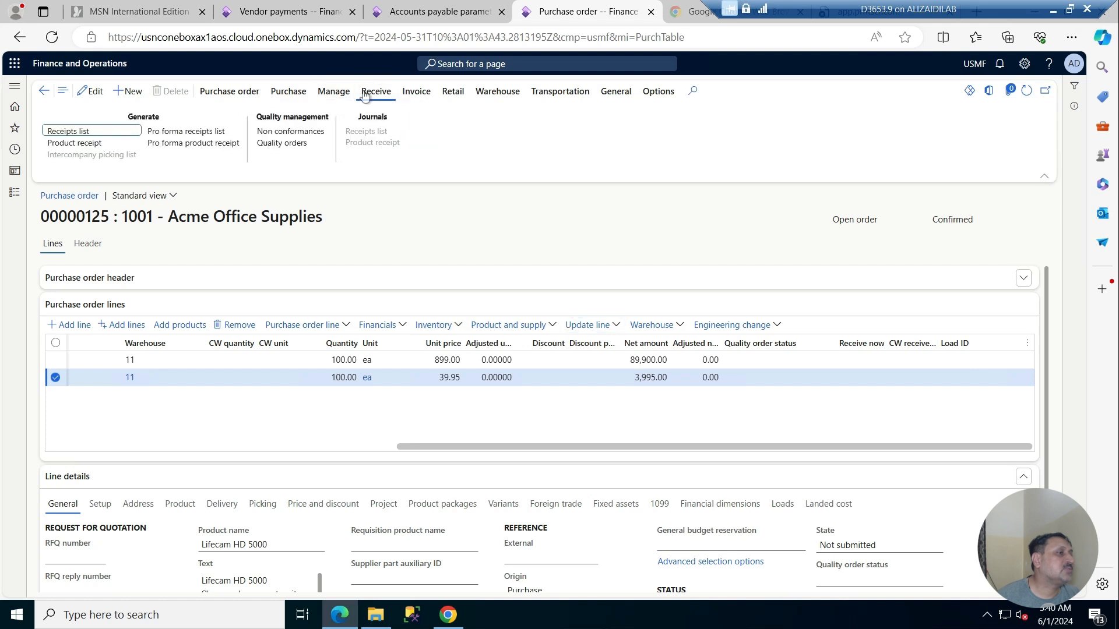
pyautogui.click(88, 144)
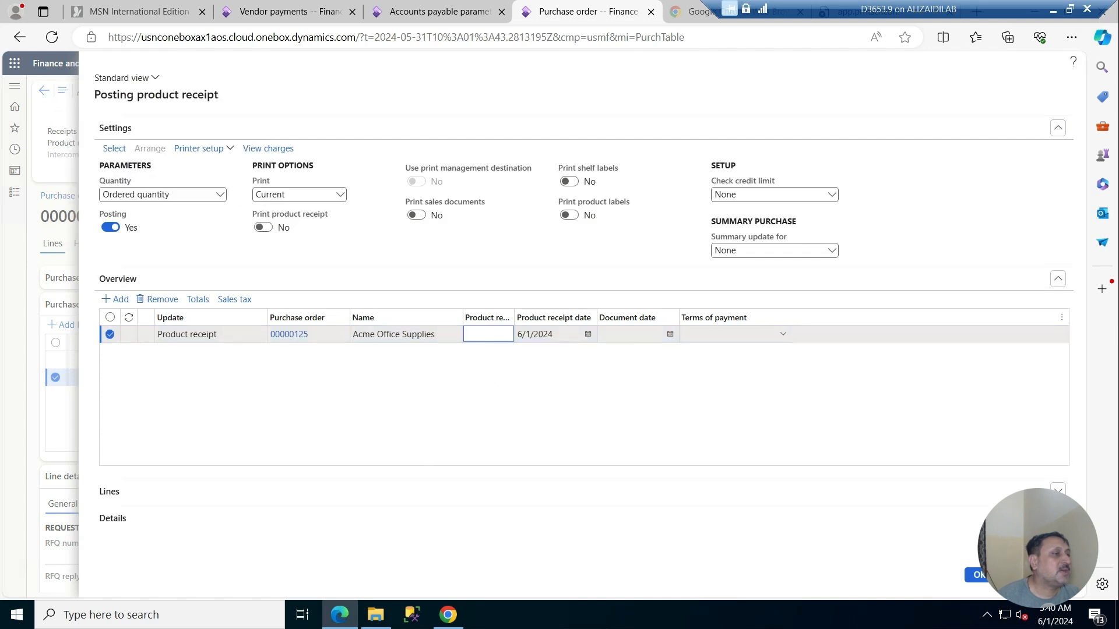
pyautogui.write('dd')
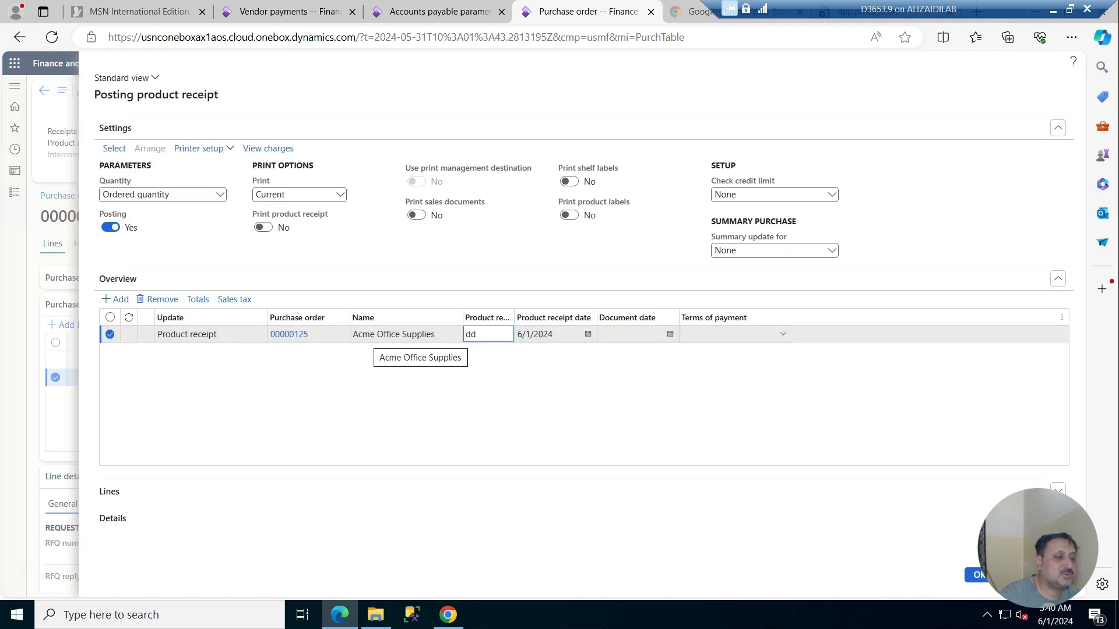
pyautogui.press('BackSpace')
pyautogui.press('BackSpace')
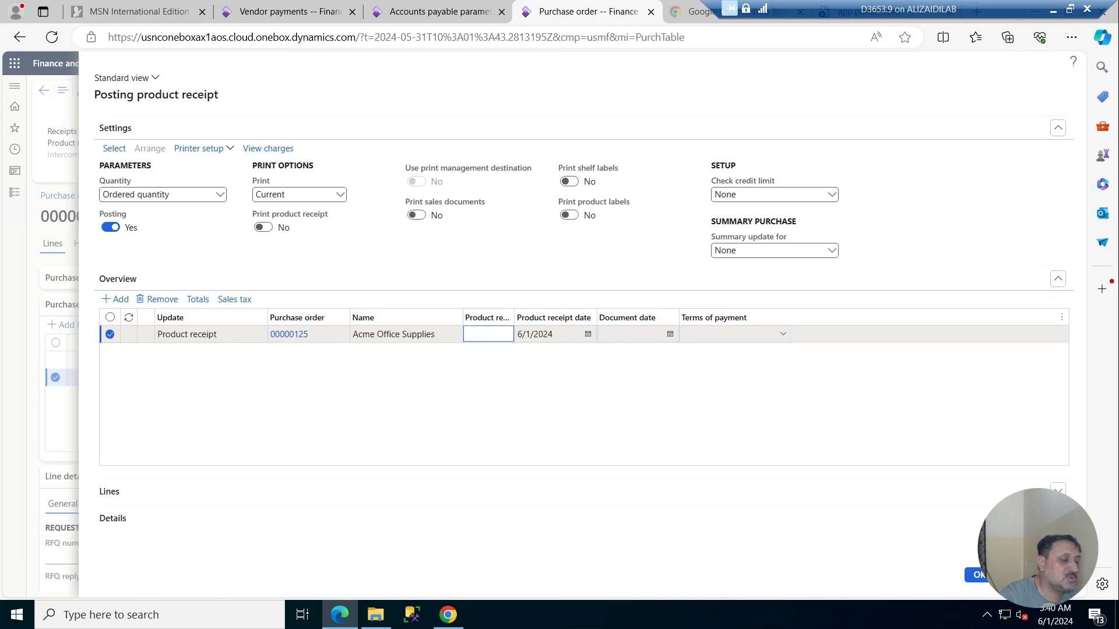
pyautogui.write('R0')
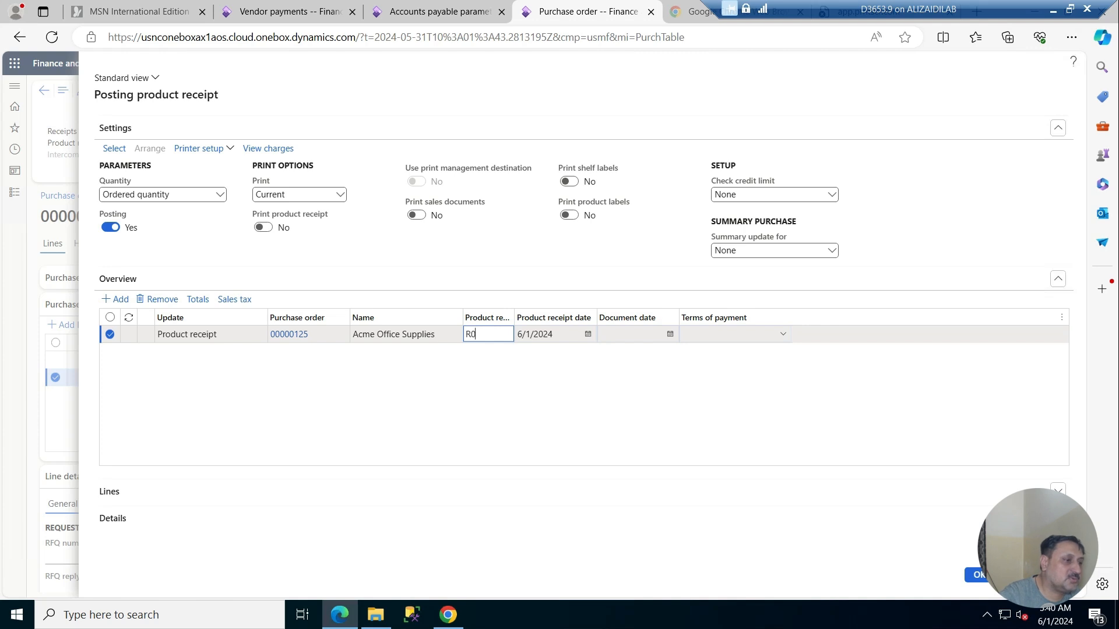
pyautogui.write('01')
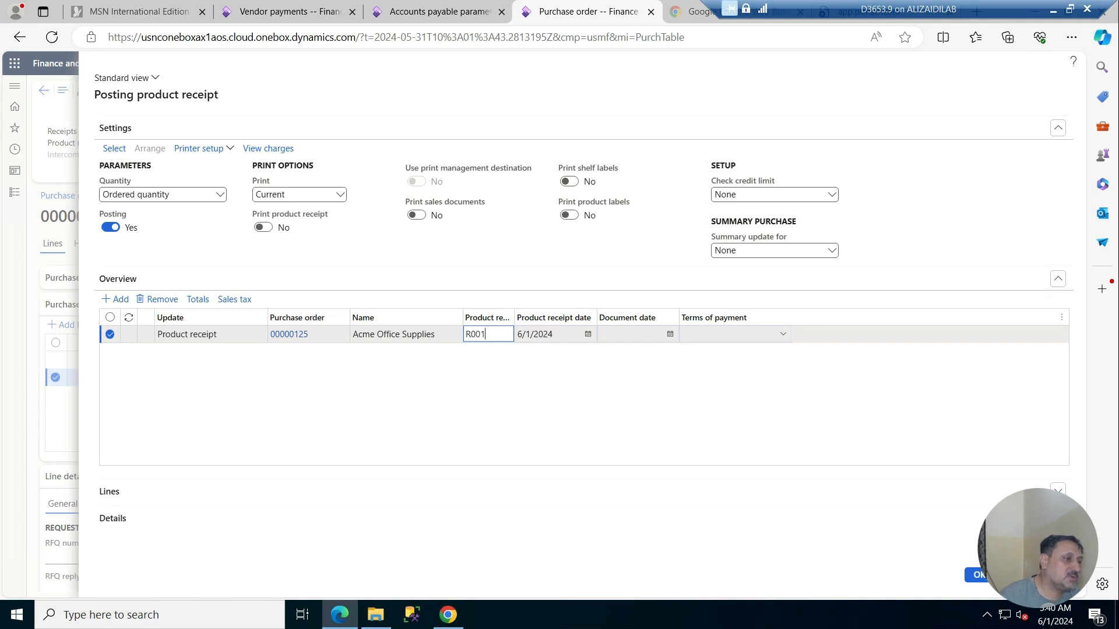
# Base the product receipt on the registered quantity, review its lines, and post it.
pyautogui.click(221, 195)
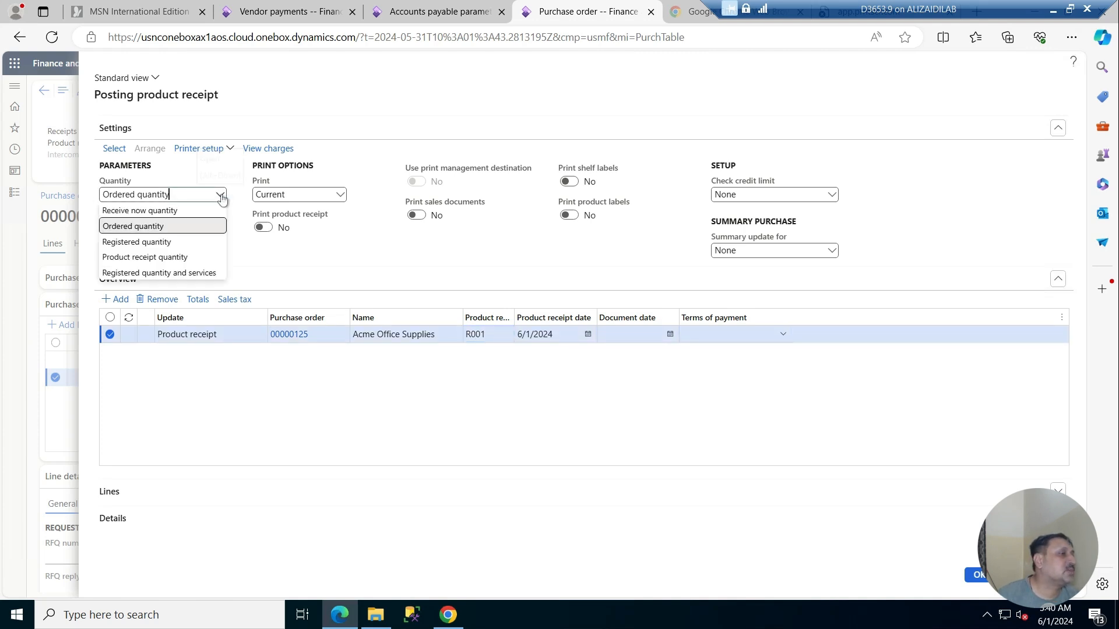
pyautogui.click(134, 243)
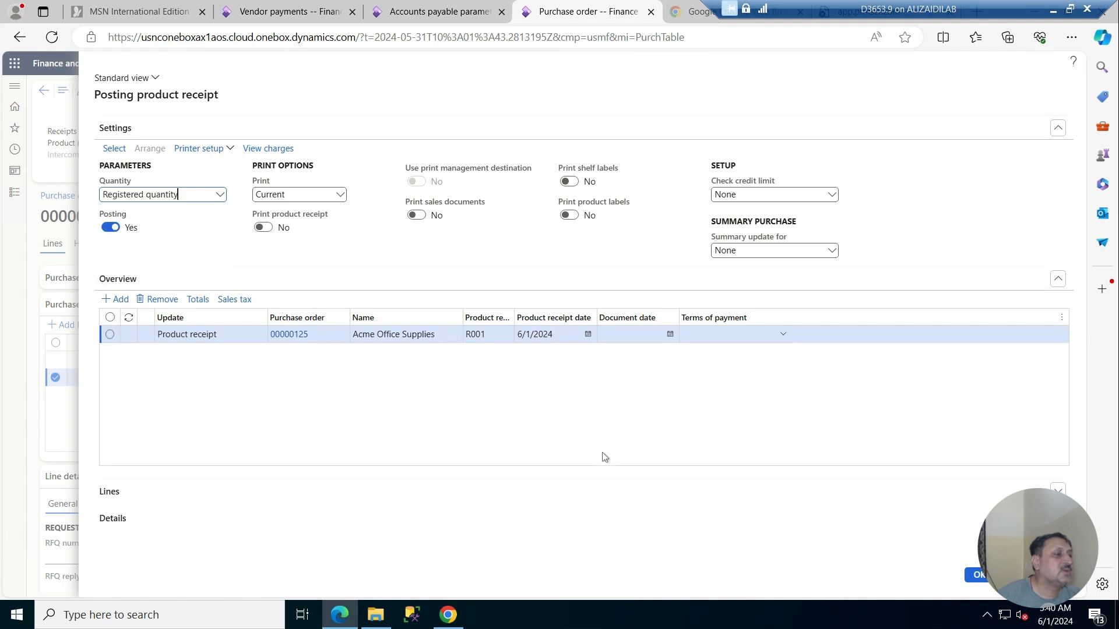
pyautogui.click(469, 493)
pyautogui.scroll(-3, 635, 505)
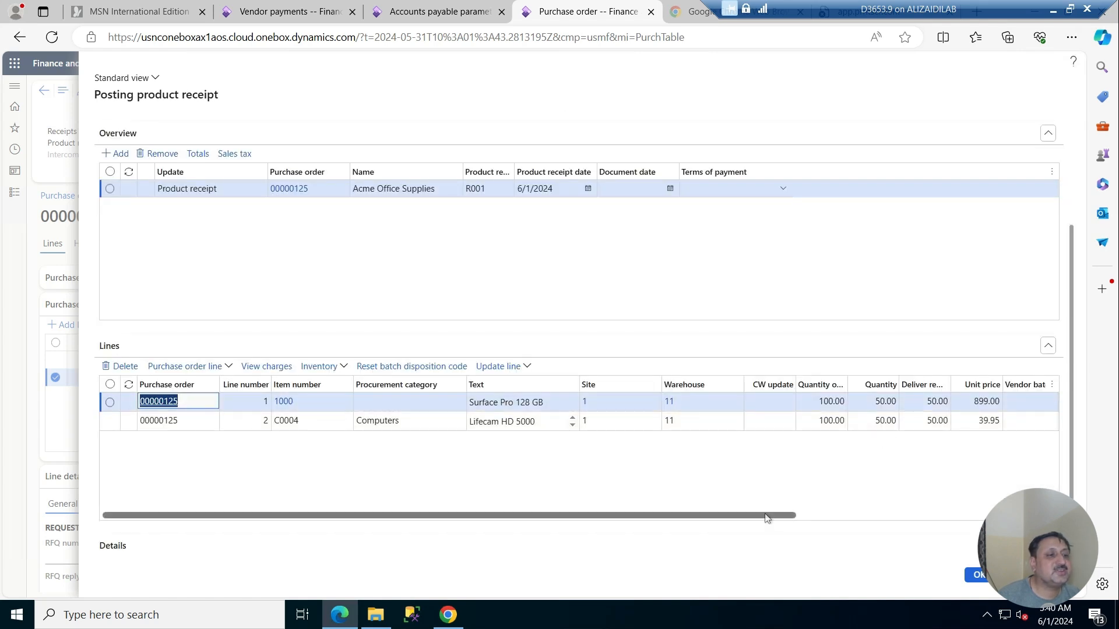
pyautogui.moveTo(766, 515); pyautogui.dragTo(1104, 520)
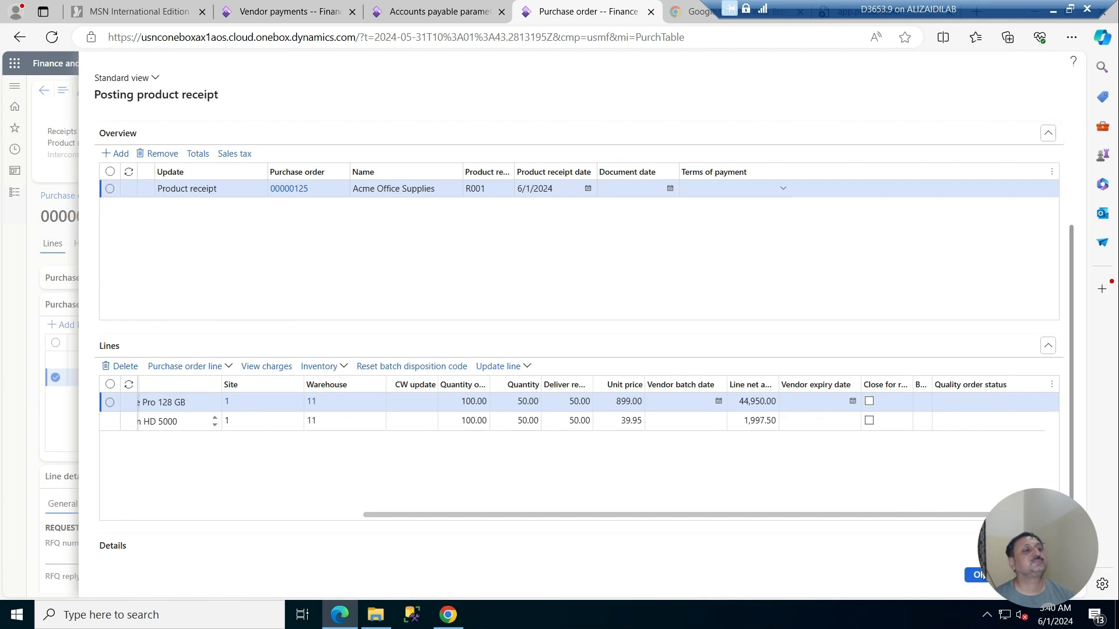
pyautogui.click(977, 575)
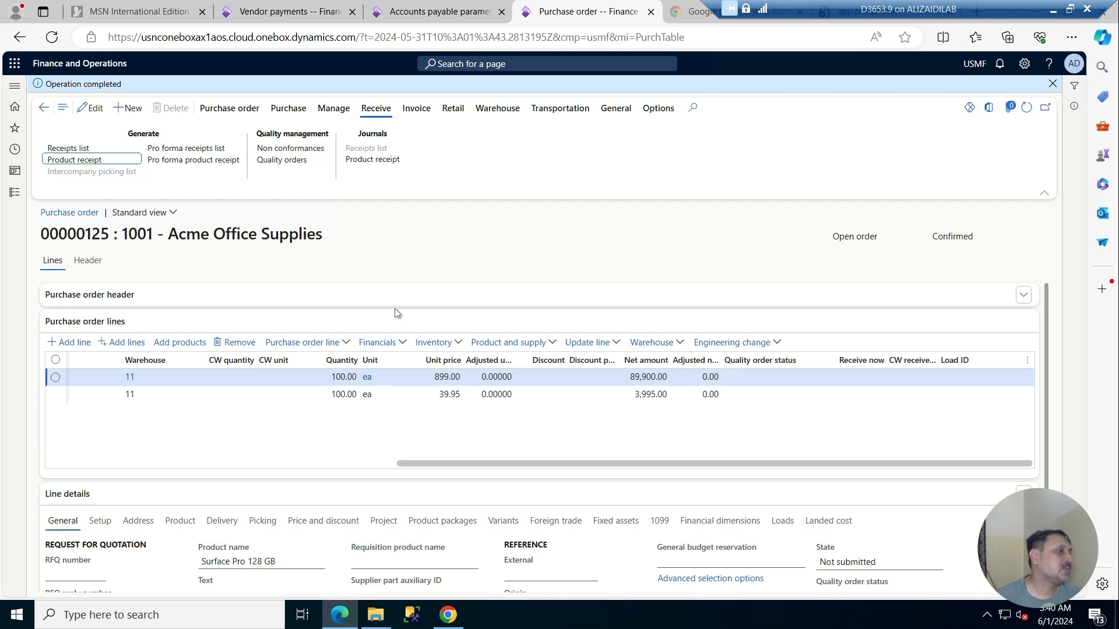
# Create a vendor invoice from the purchase order and set its default line quantity to Product receipt quantity, accepting the change.
pyautogui.click(416, 108)
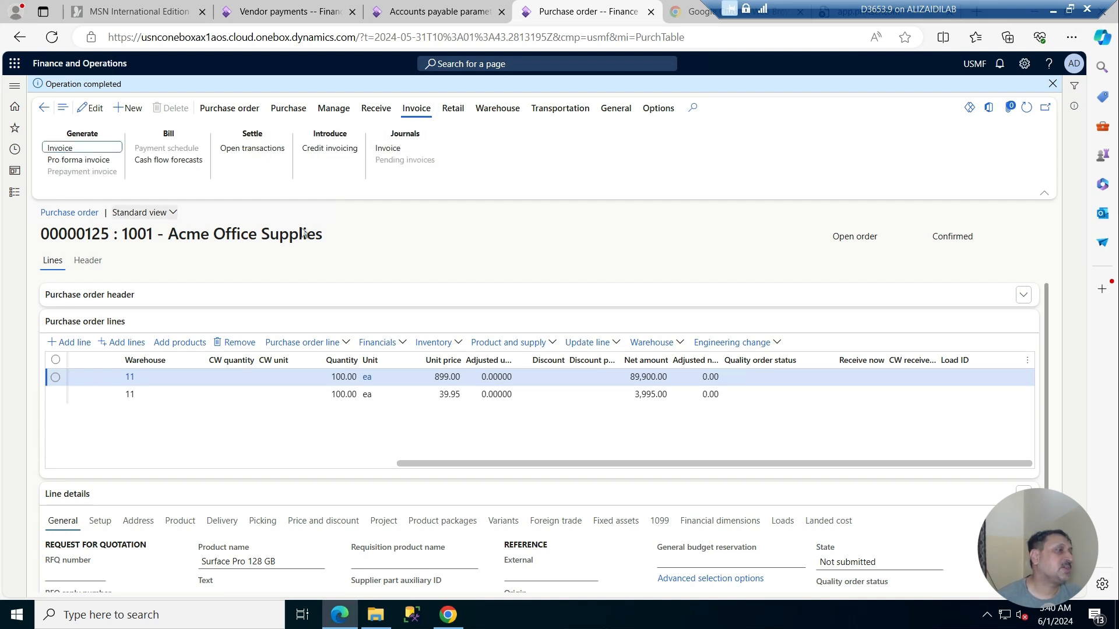
pyautogui.click(53, 147)
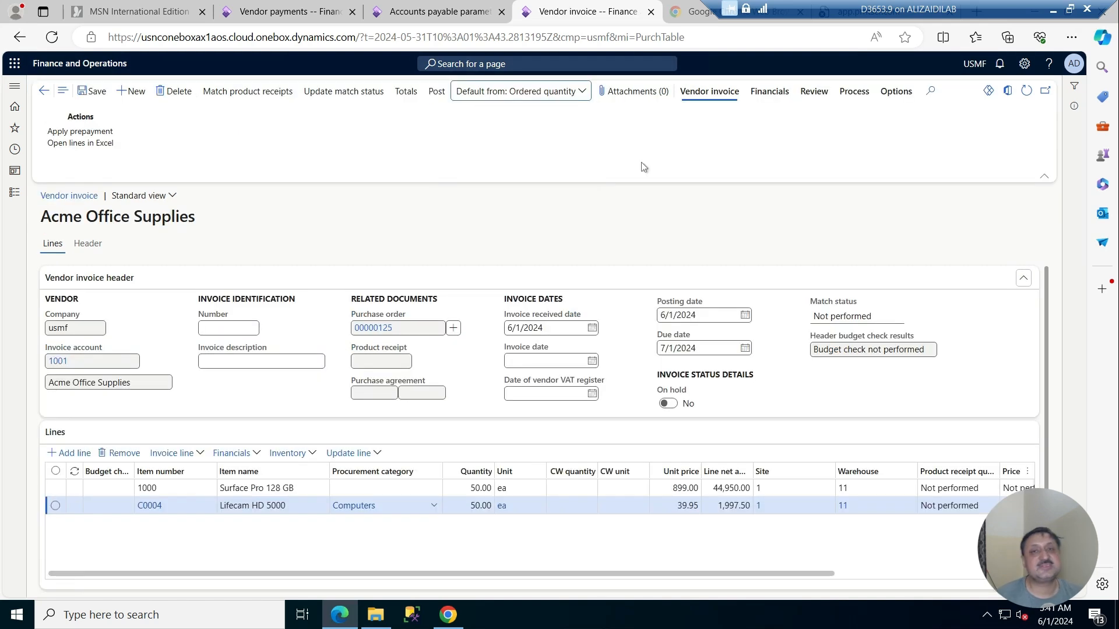
pyautogui.click(581, 92)
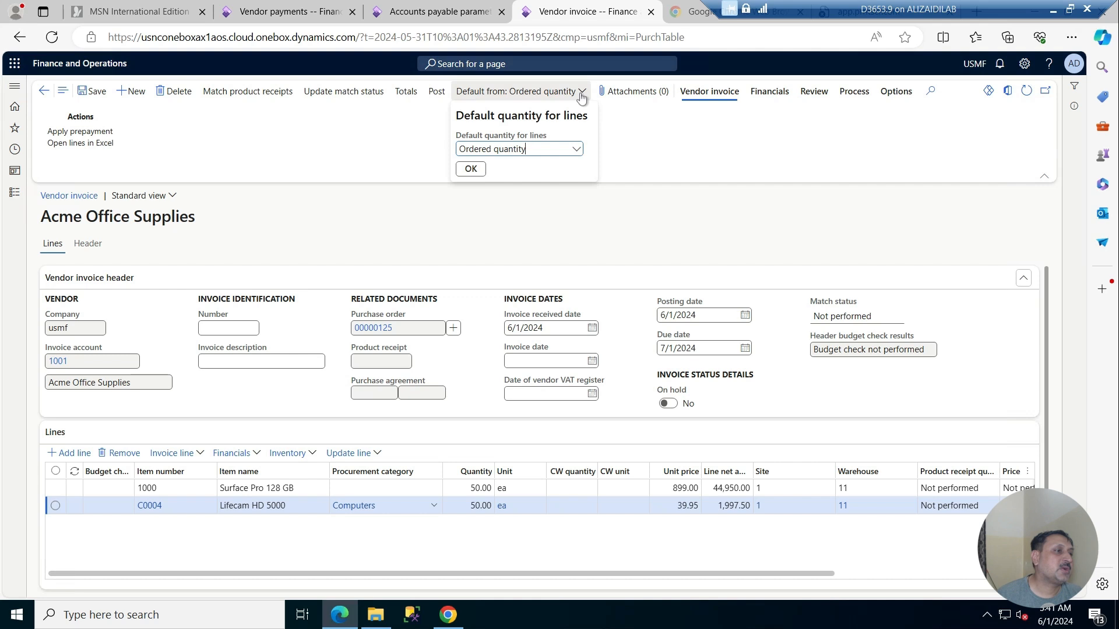
pyautogui.click(576, 149)
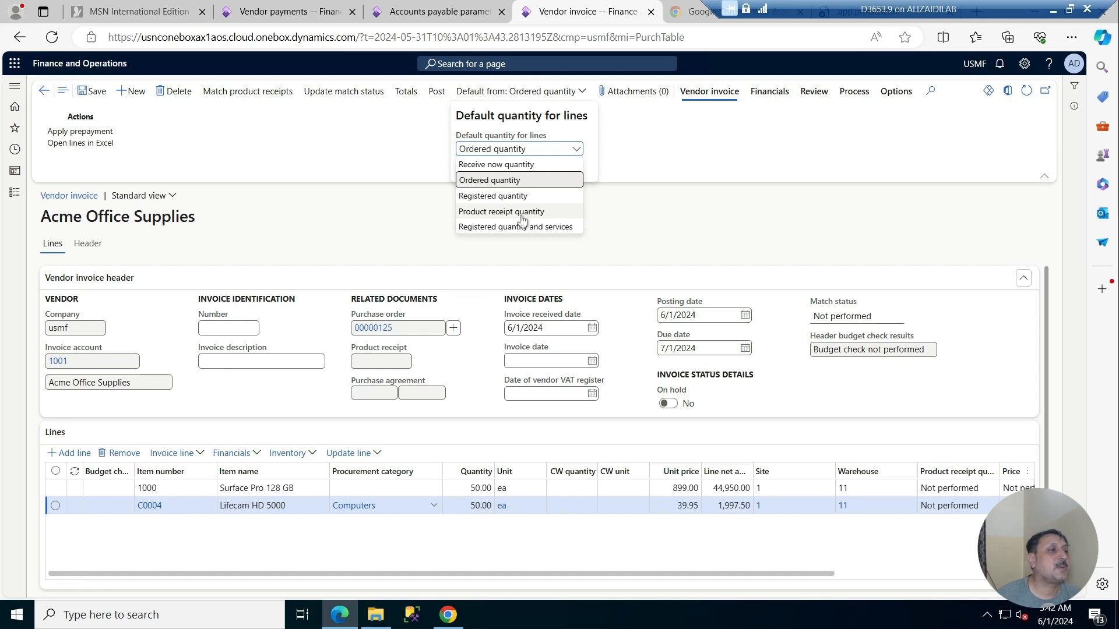
pyautogui.click(522, 213)
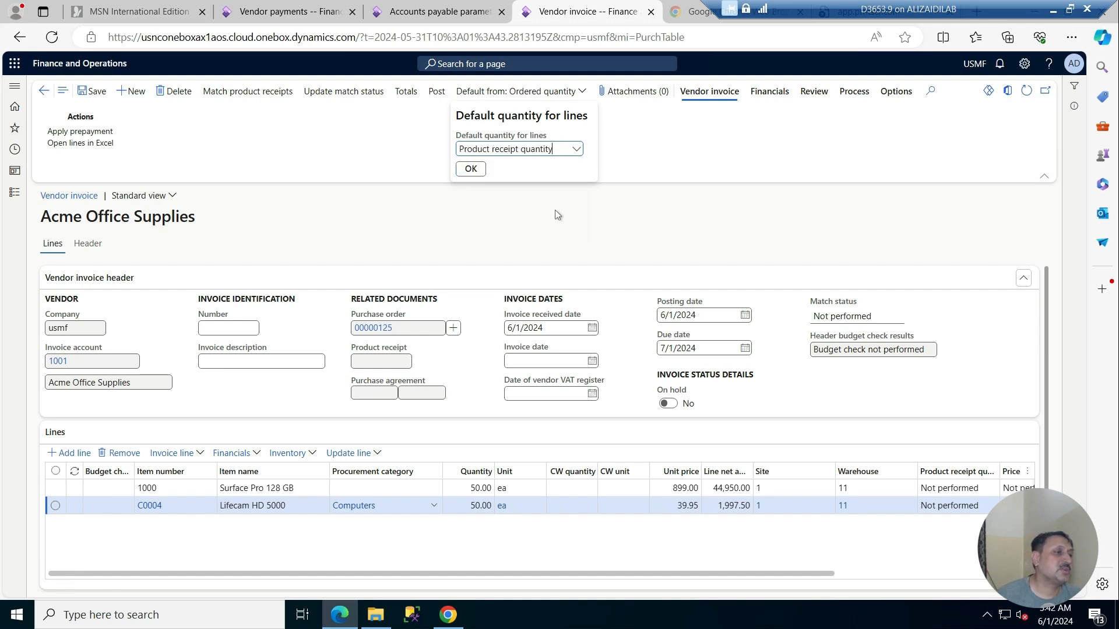
pyautogui.click(466, 171)
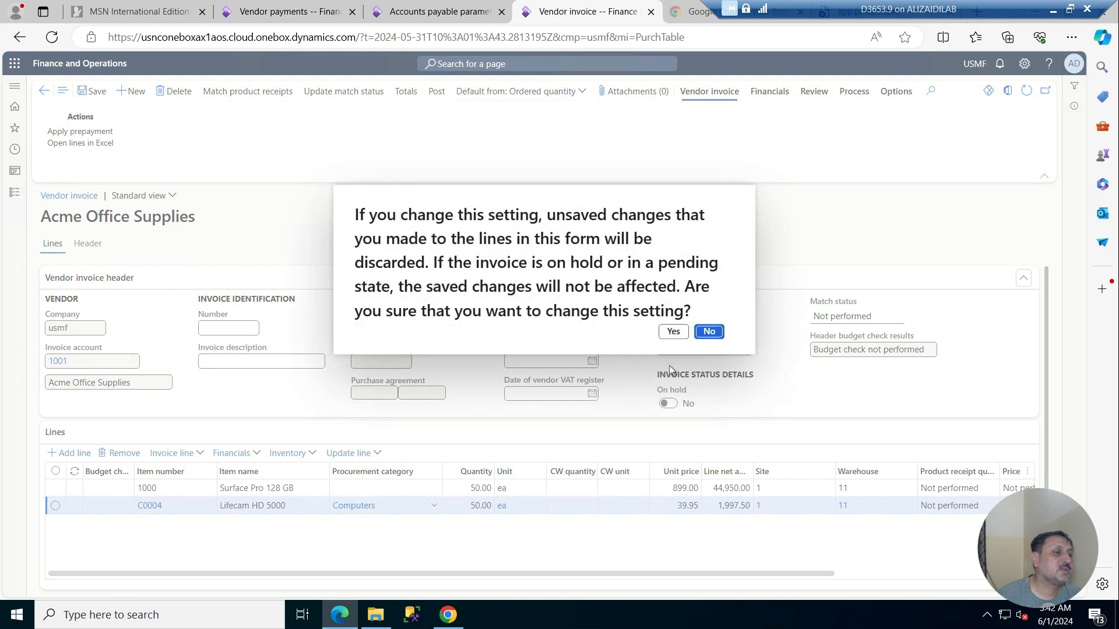
pyautogui.click(673, 331)
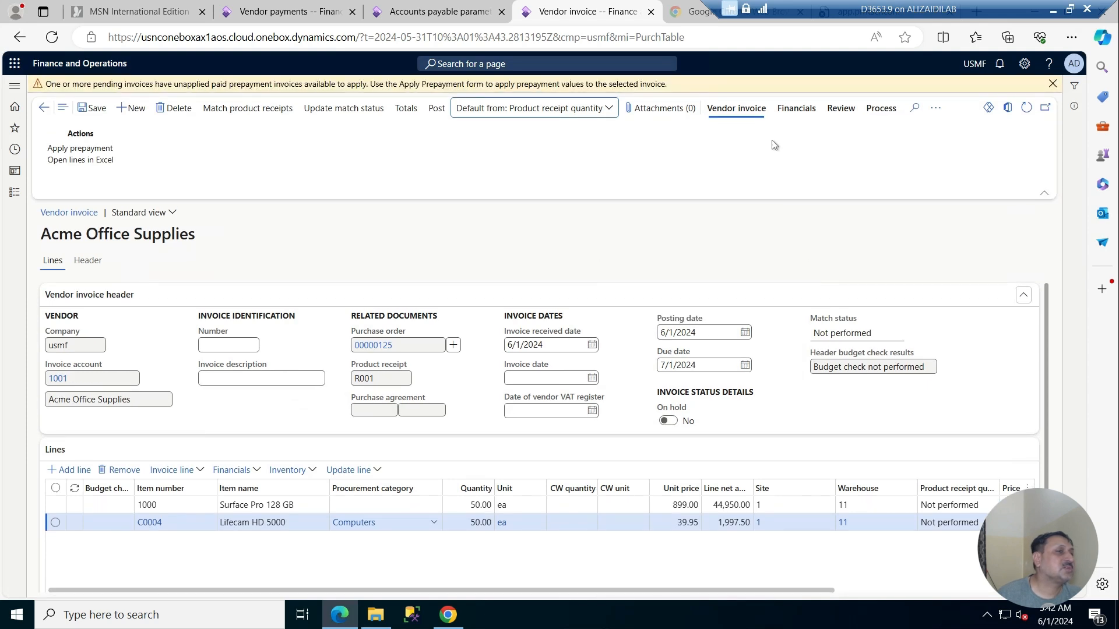
pyautogui.click(1052, 84)
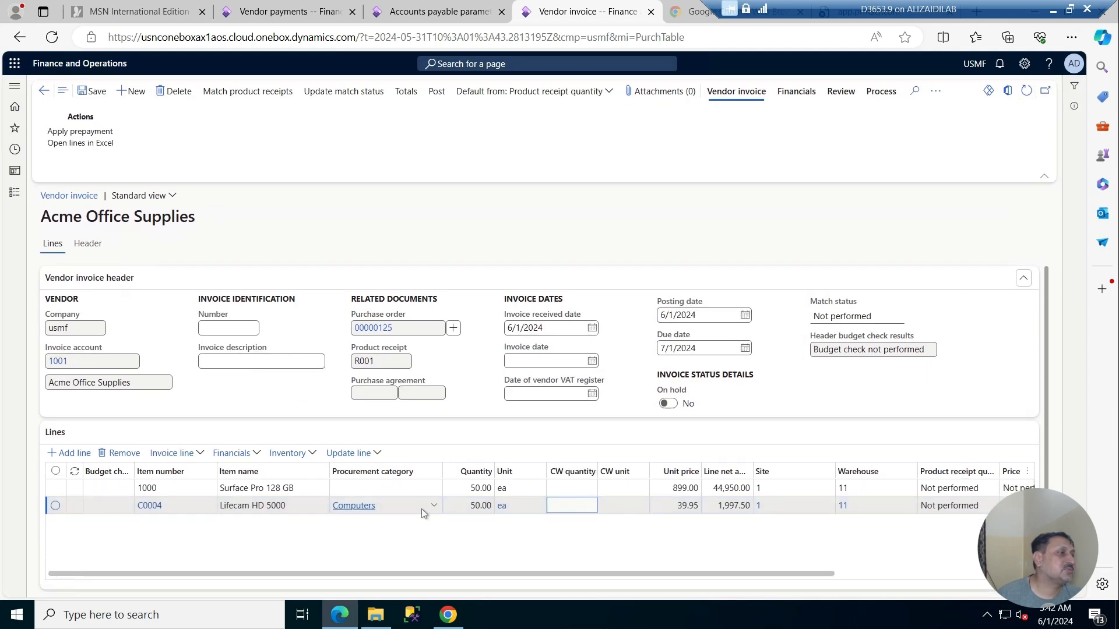
# Update the match status of the Acme Office Supplies vendor invoice.
pyautogui.click(356, 93)
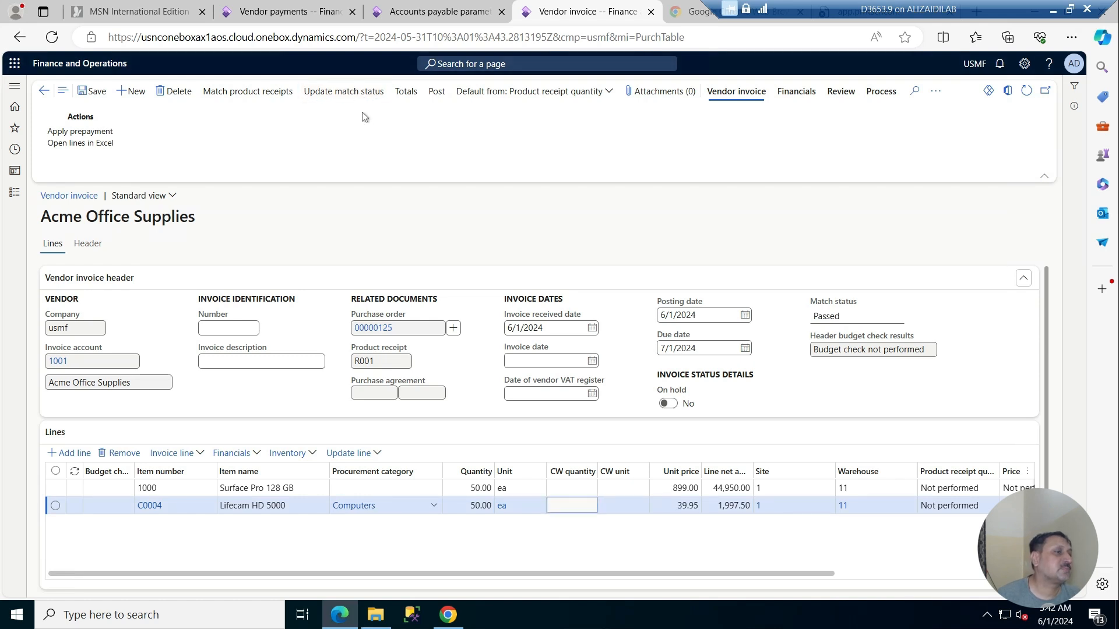
pyautogui.click(356, 93)
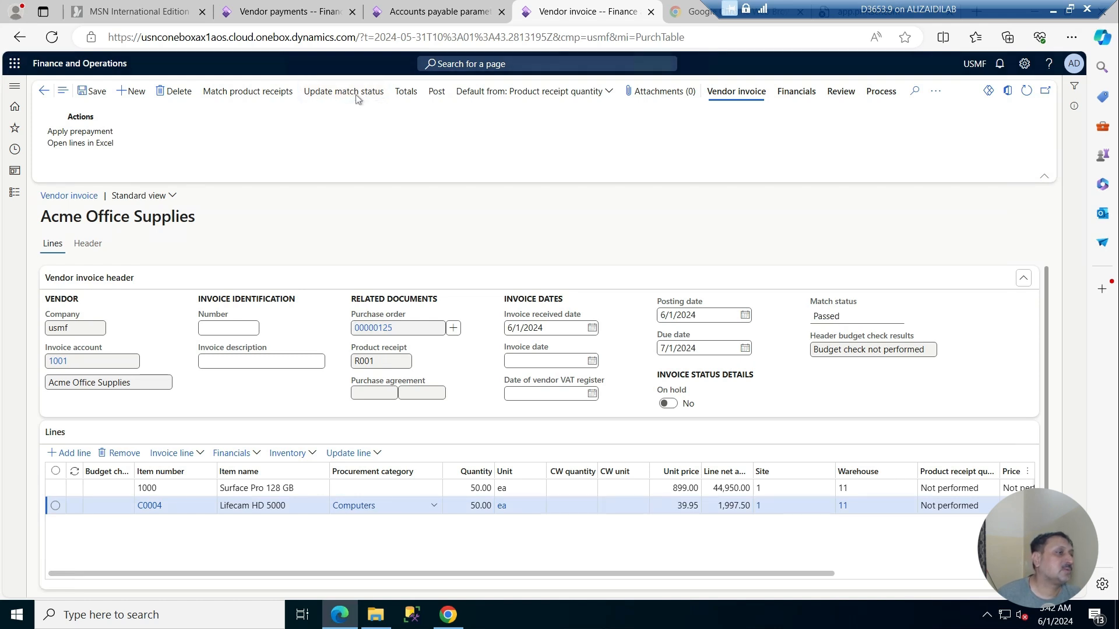
pyautogui.click(355, 94)
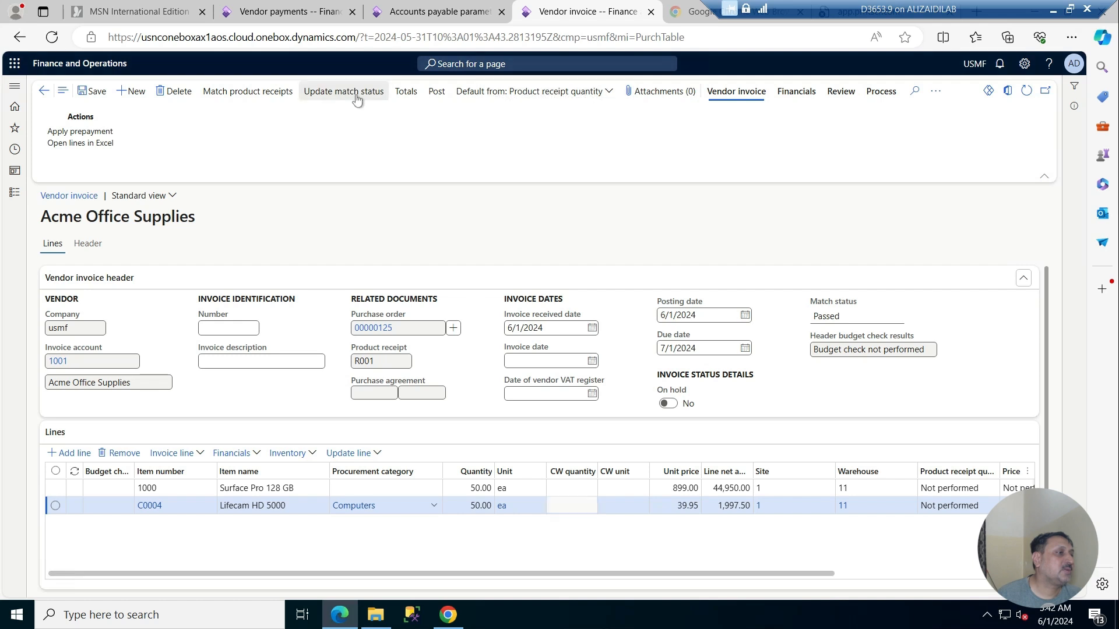
# Apply 20000 of prepayment invoice 0007 to the Acme Office Supplies vendor invoice.
pyautogui.click(69, 133)
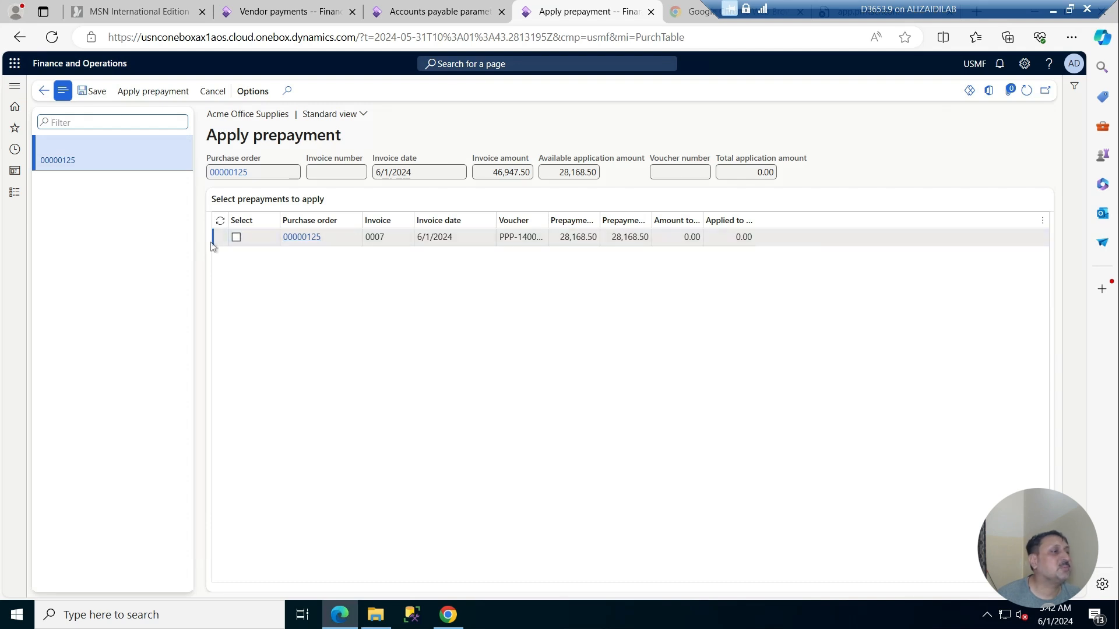
pyautogui.click(236, 237)
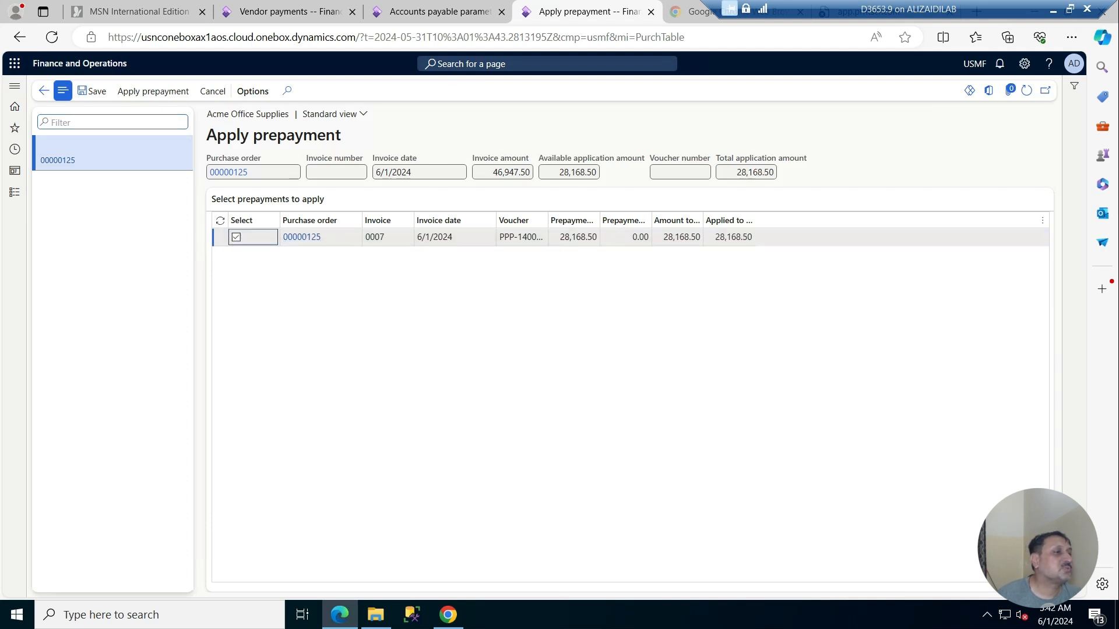
pyautogui.click(574, 238)
pyautogui.click(687, 237)
pyautogui.click(688, 238)
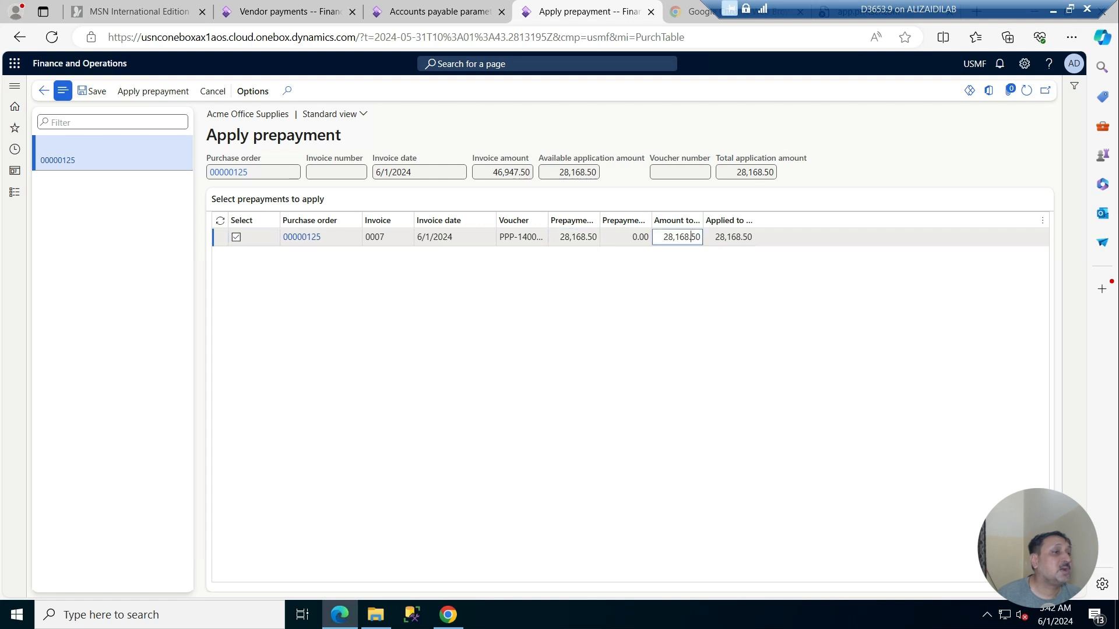
pyautogui.doubleClick(688, 238)
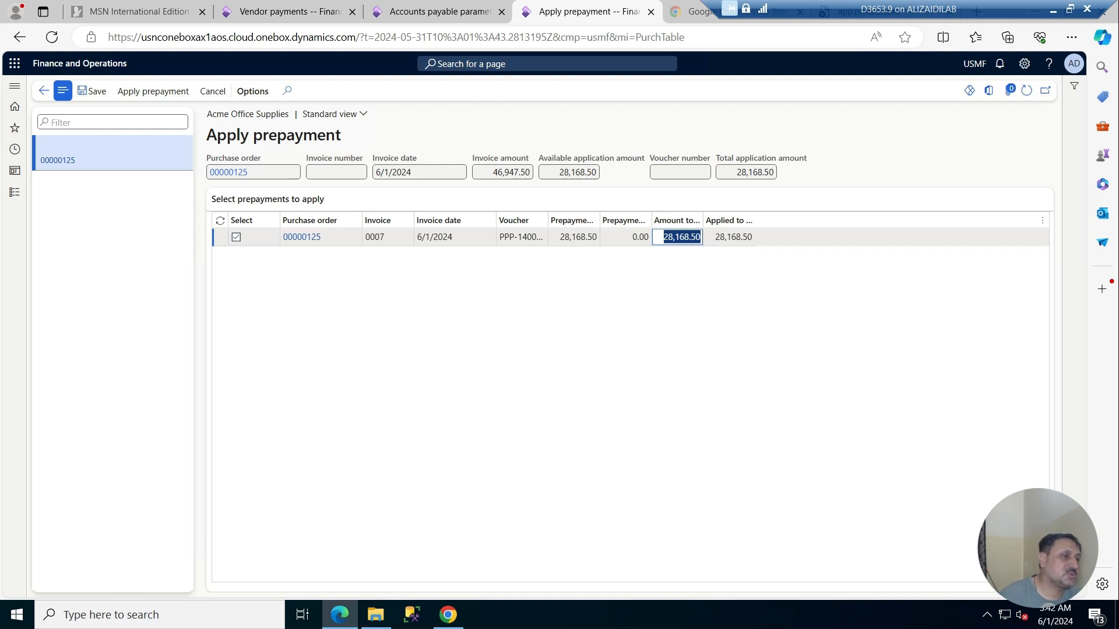
pyautogui.write('2')
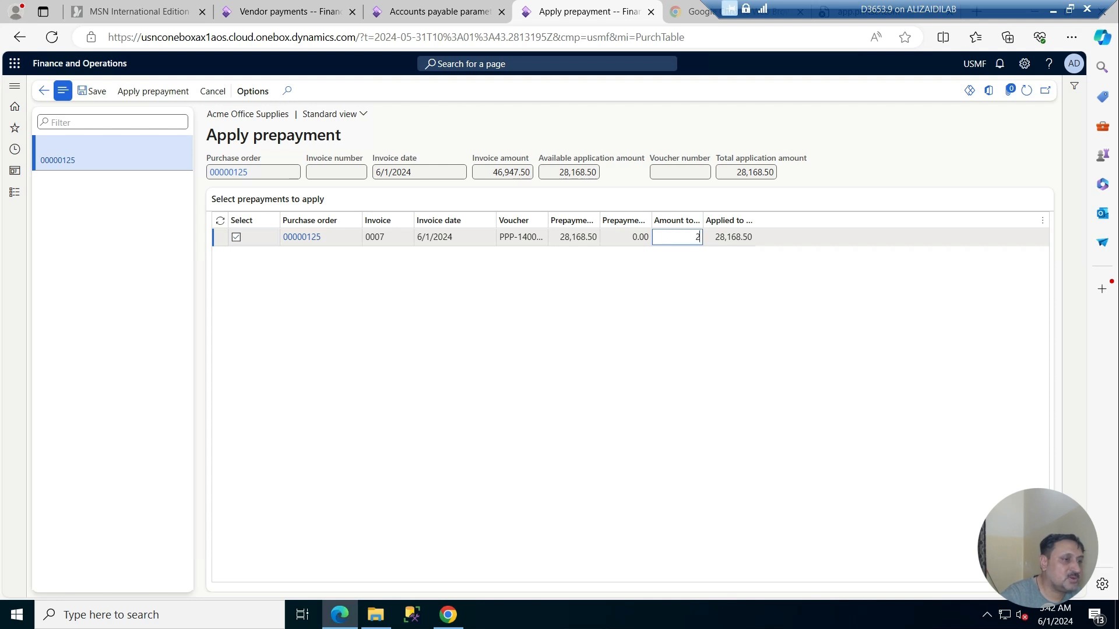
pyautogui.write('00000')
pyautogui.click(702, 367)
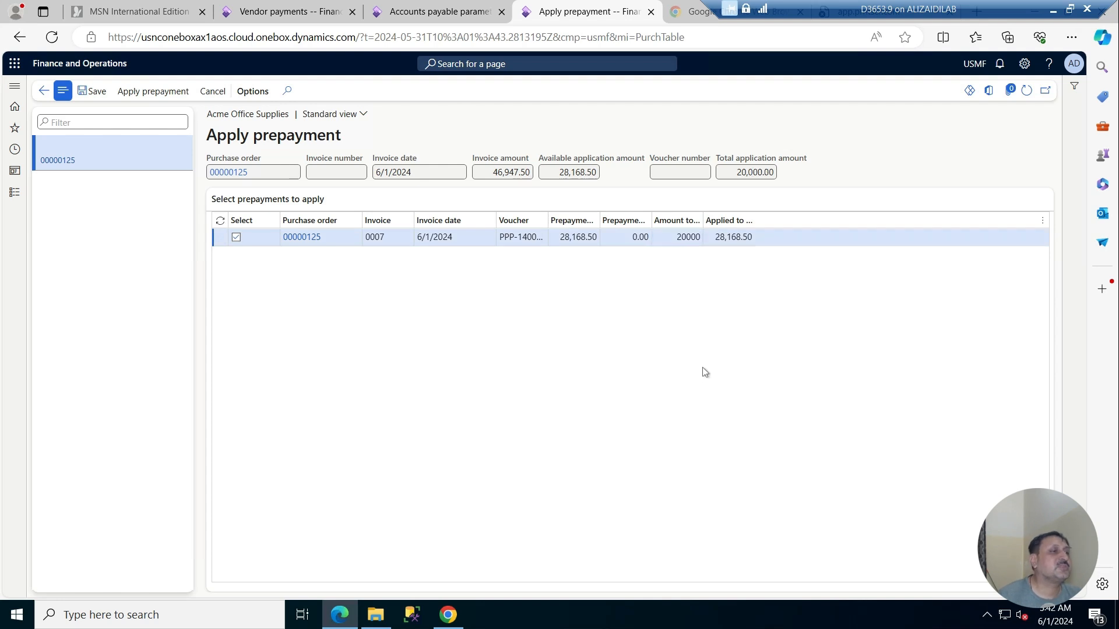
pyautogui.click(153, 92)
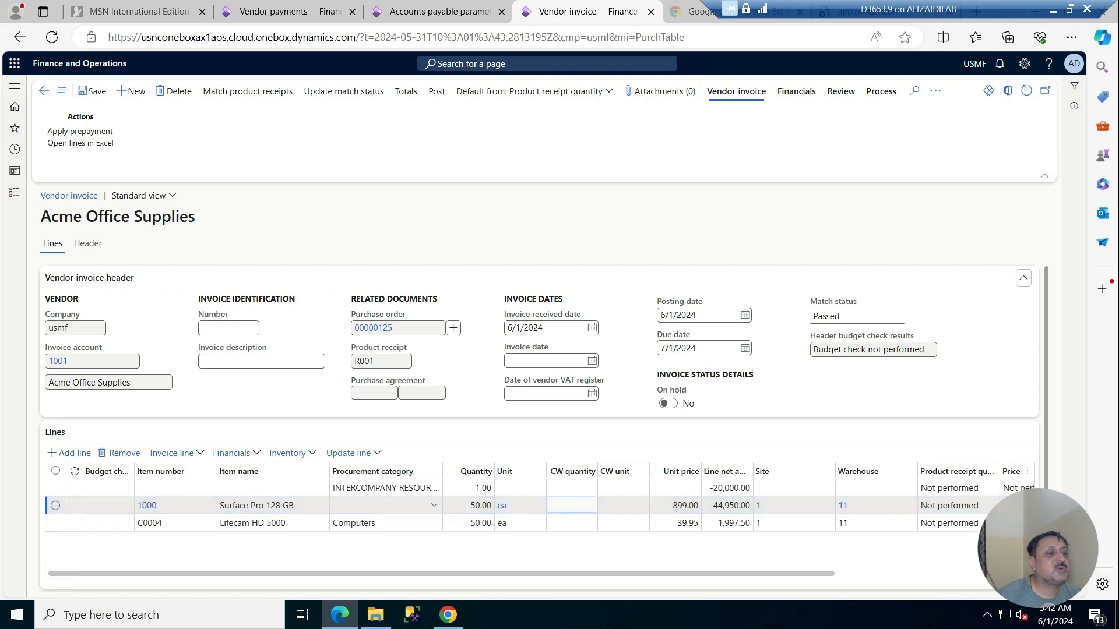
# Review the product receipts matched to the vendor invoice lines and return to the invoice.
pyautogui.moveTo(763, 575); pyautogui.dragTo(331, 584)
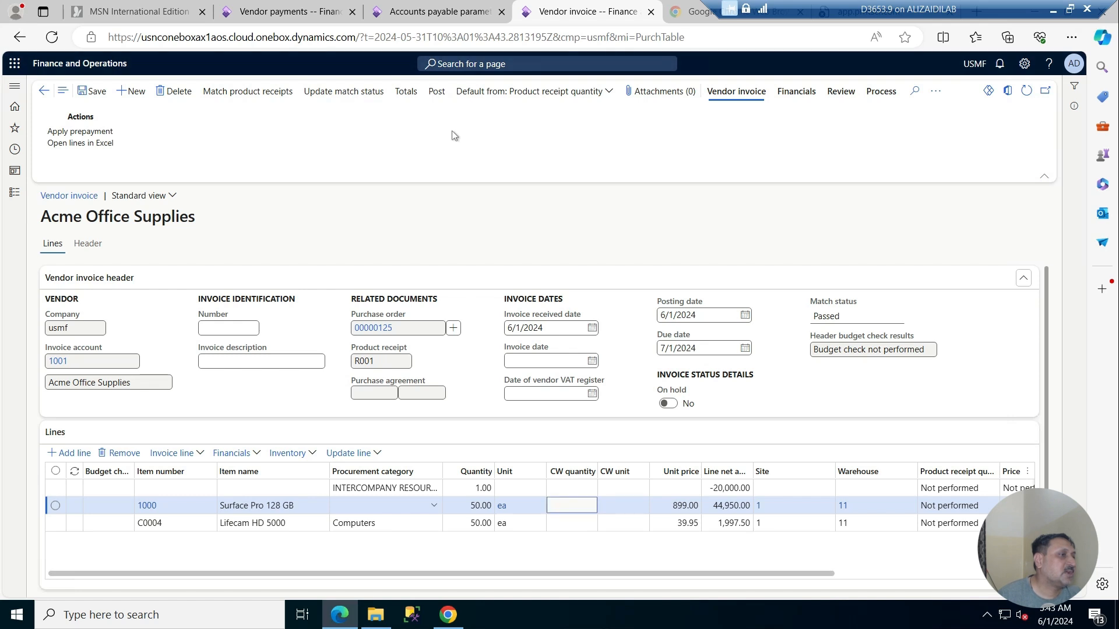
pyautogui.click(248, 92)
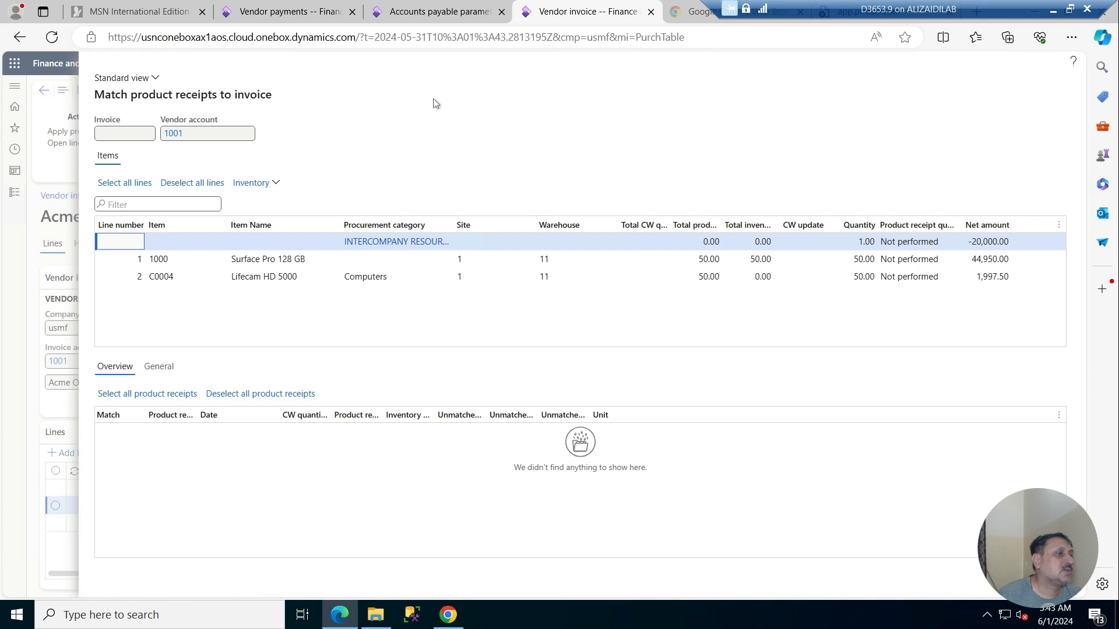
pyautogui.click(1045, 578)
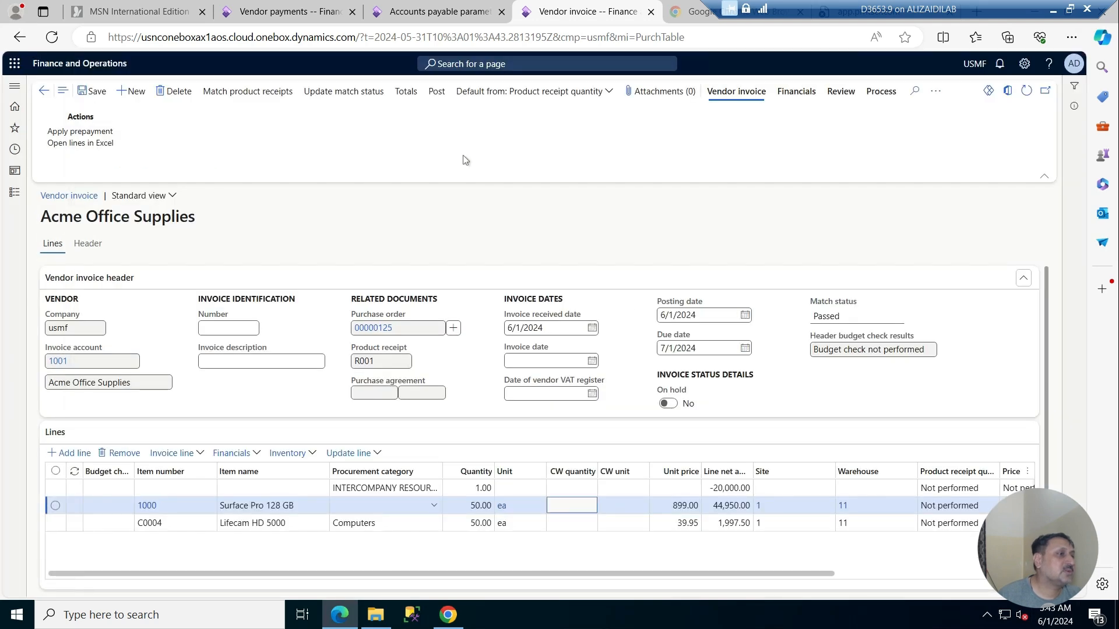
# Try to post the vendor invoice, then enter Inv001 as its invoice number.
pyautogui.click(438, 90)
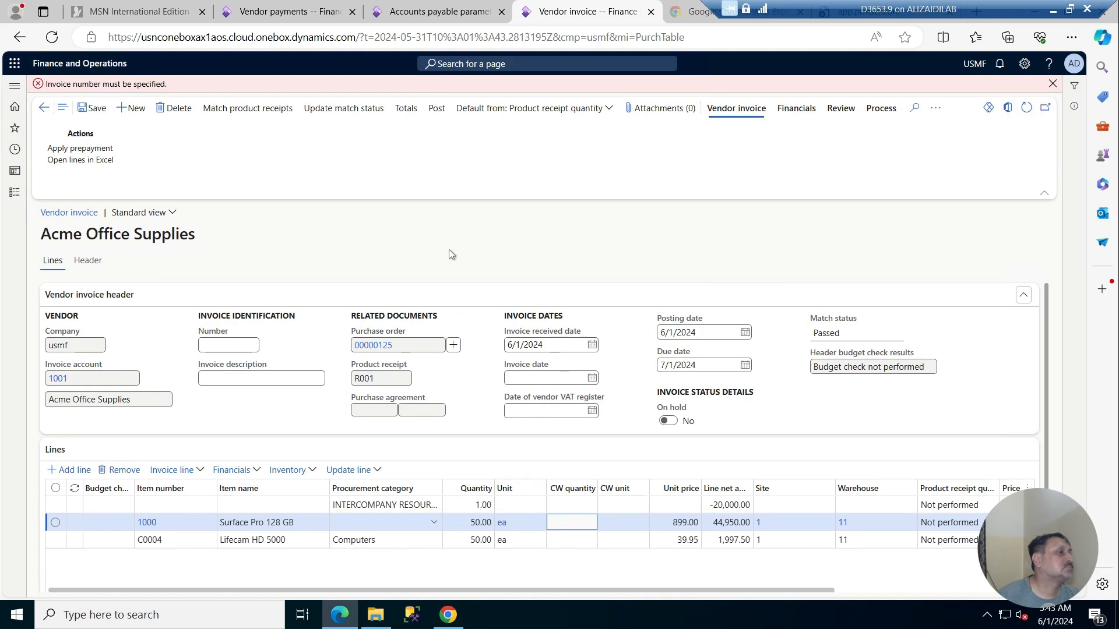
pyautogui.click(1053, 83)
pyautogui.click(228, 329)
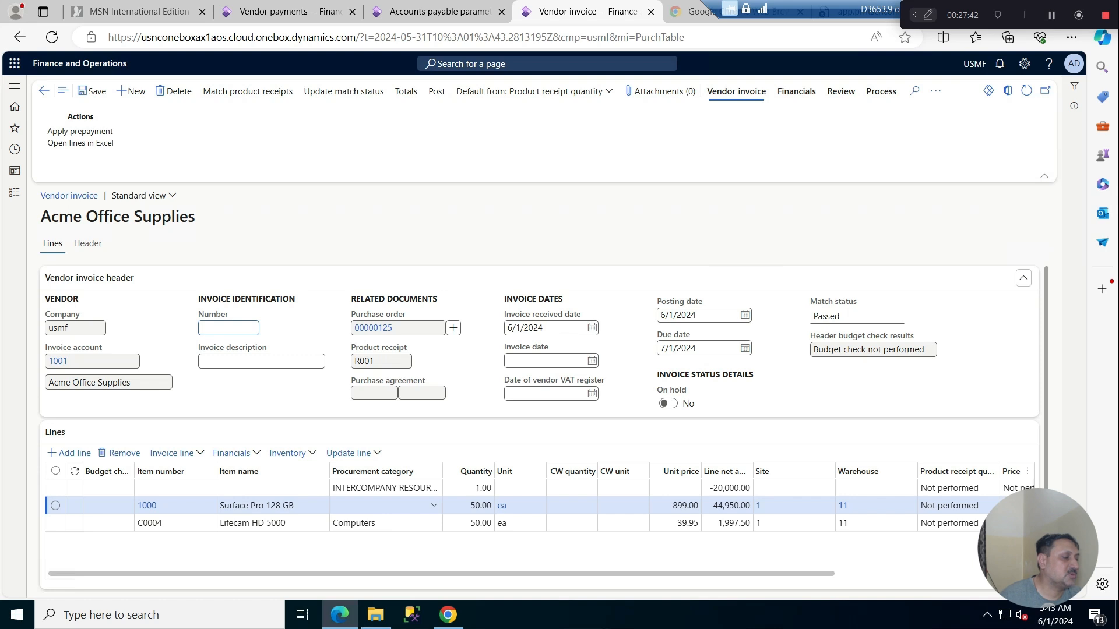
pyautogui.write('Inv001')
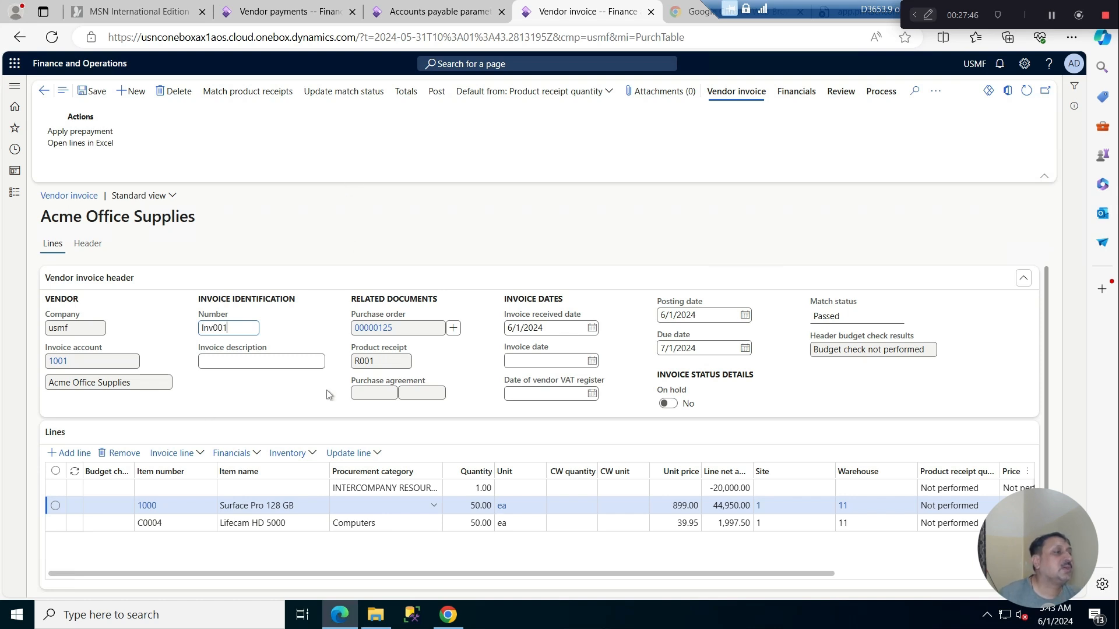
# Set the vendor invoice's invoice date to June 1, 2024 and post the invoice.
pyautogui.click(592, 361)
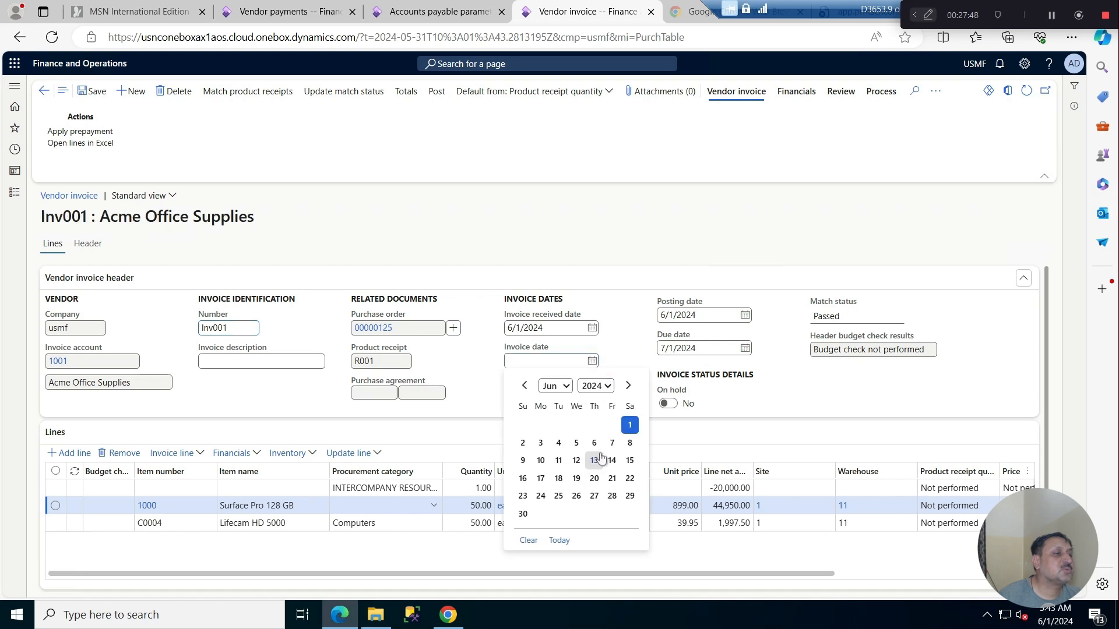
pyautogui.click(630, 425)
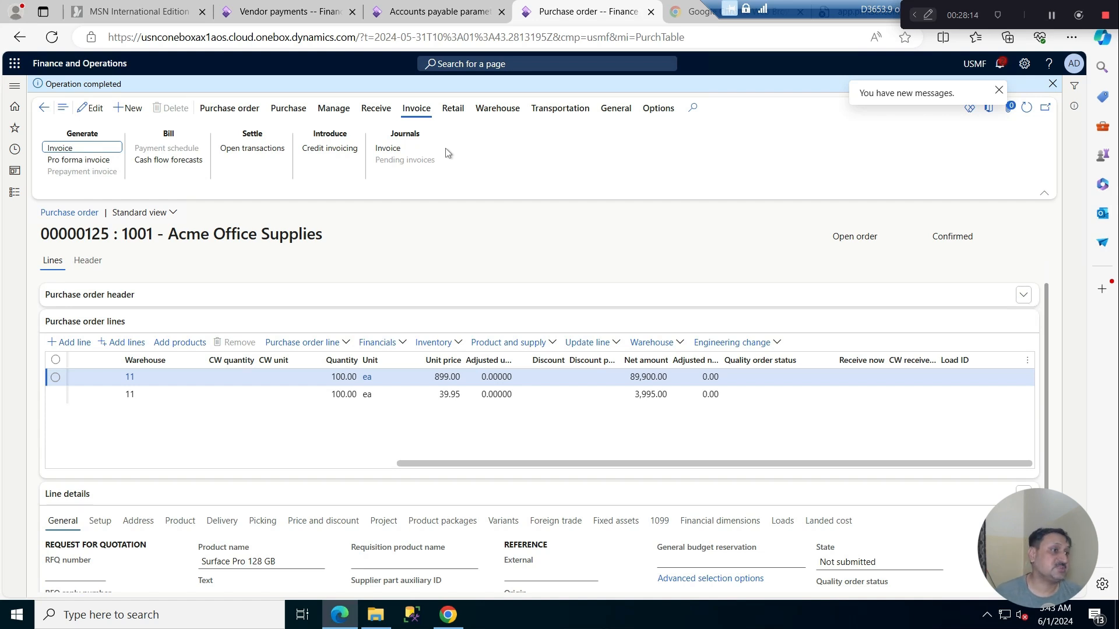
# Open the open prepayments list in Accounts payable and refresh it to check the prepayment for purchase order 00000125.
pyautogui.click(15, 194)
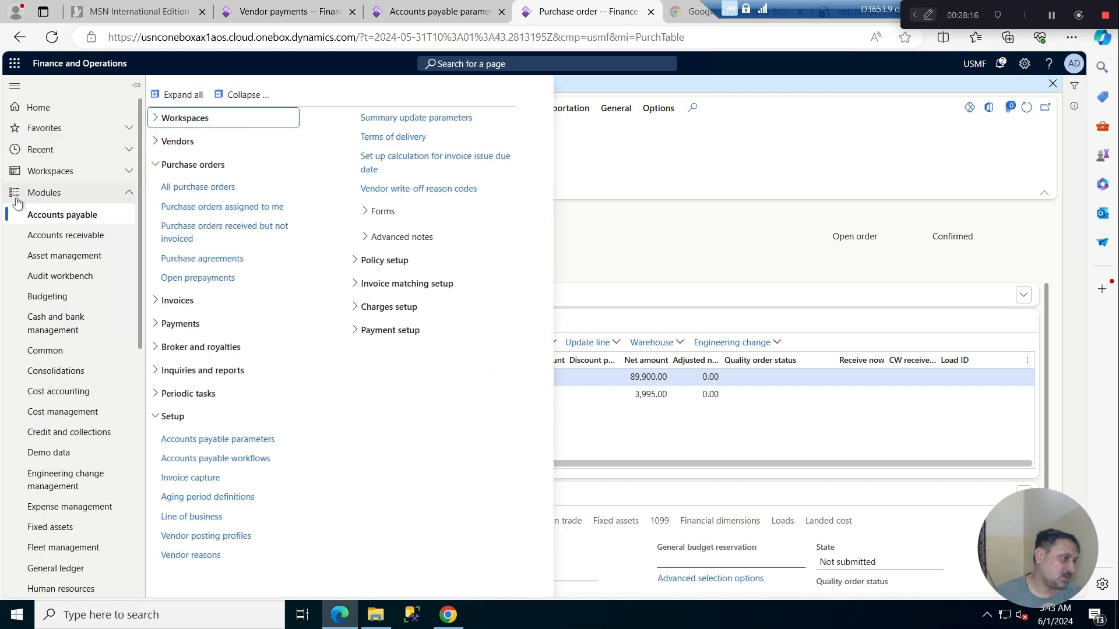
pyautogui.click(90, 236)
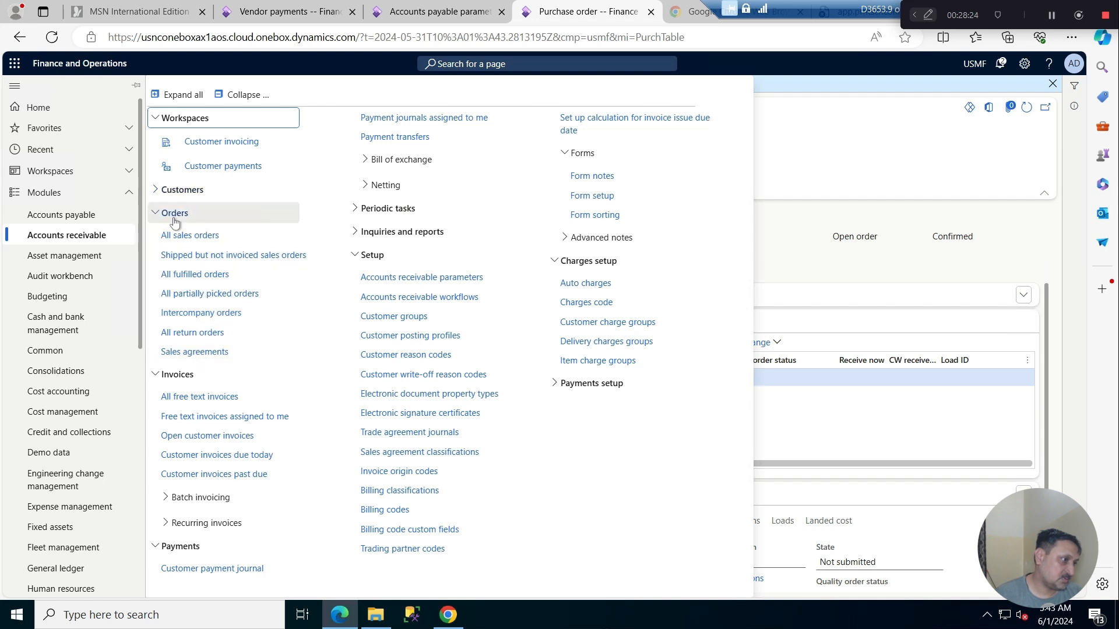
pyautogui.click(73, 217)
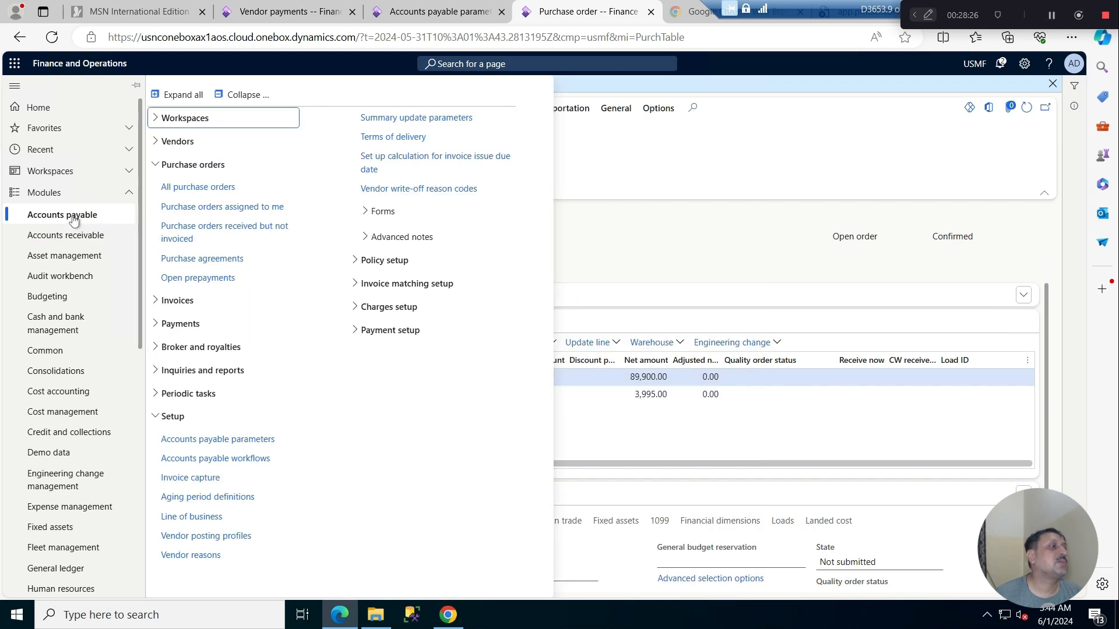
pyautogui.click(198, 278)
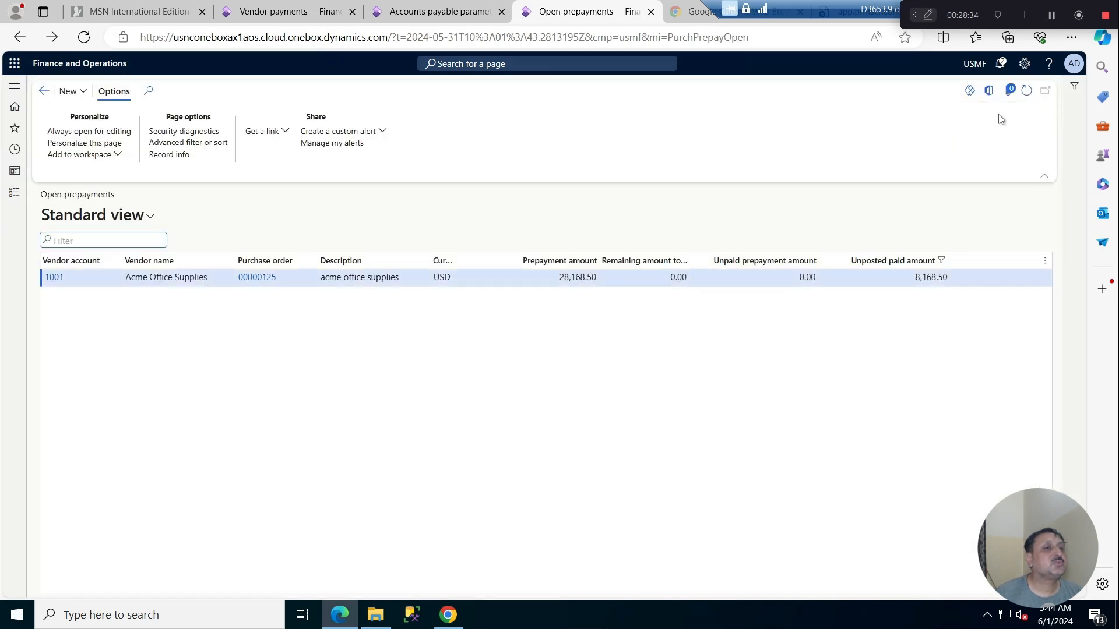
pyautogui.click(1024, 98)
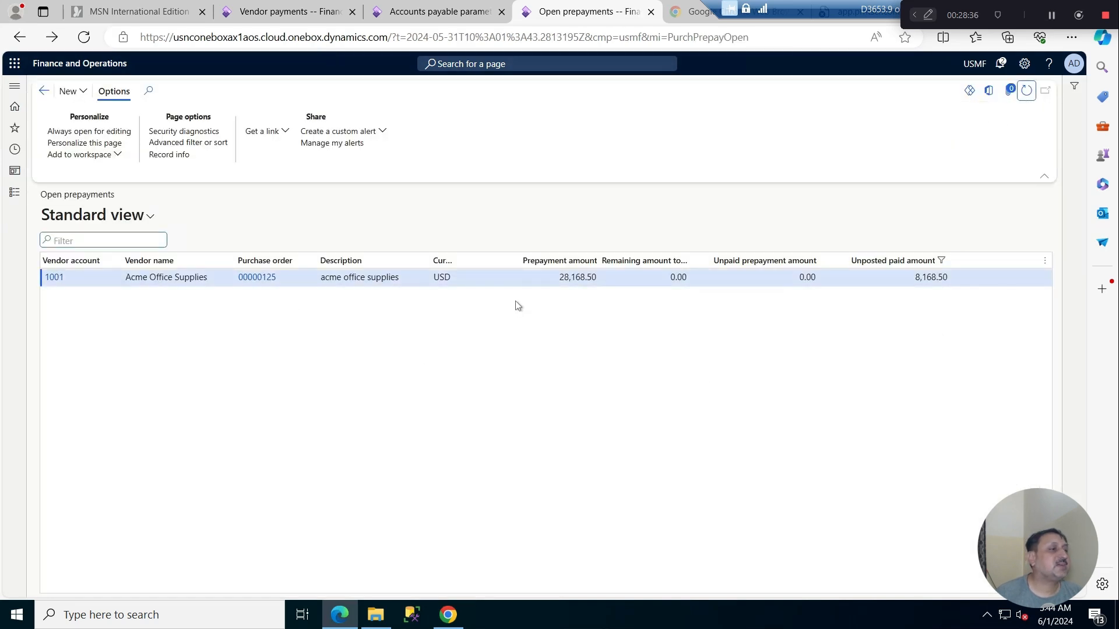